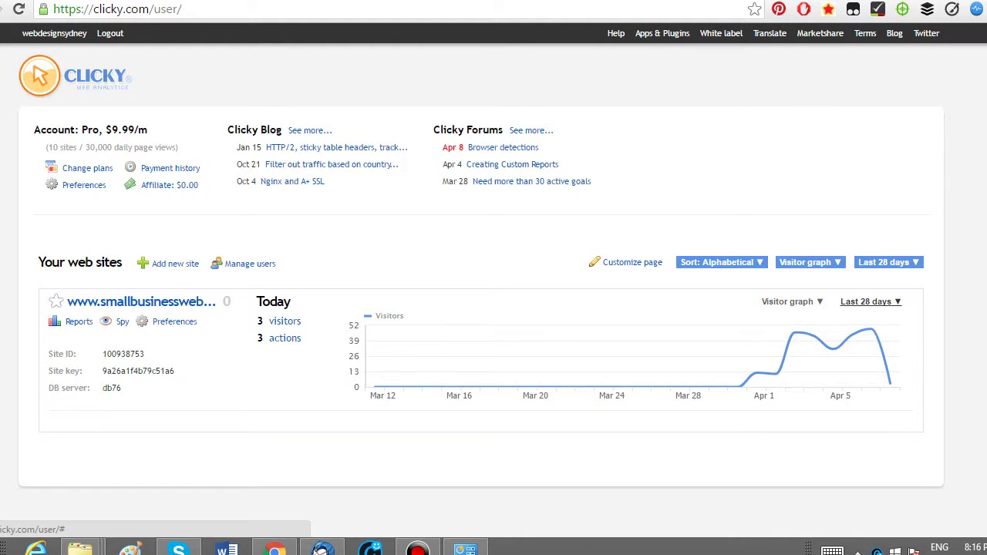
- Switch the site's Today panel from the visitor graph to Searches, then to the visited Pages list
left_click(788, 302)
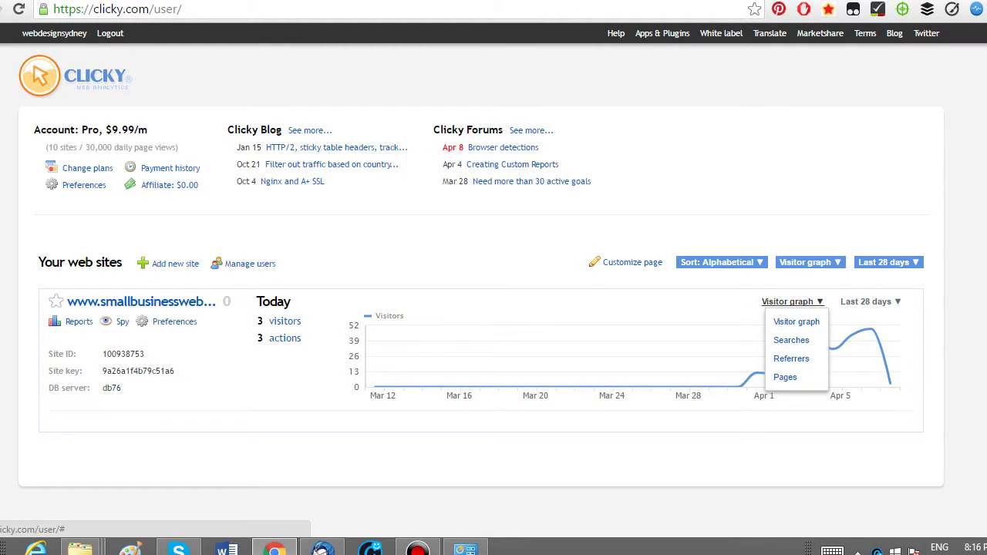
left_click(791, 340)
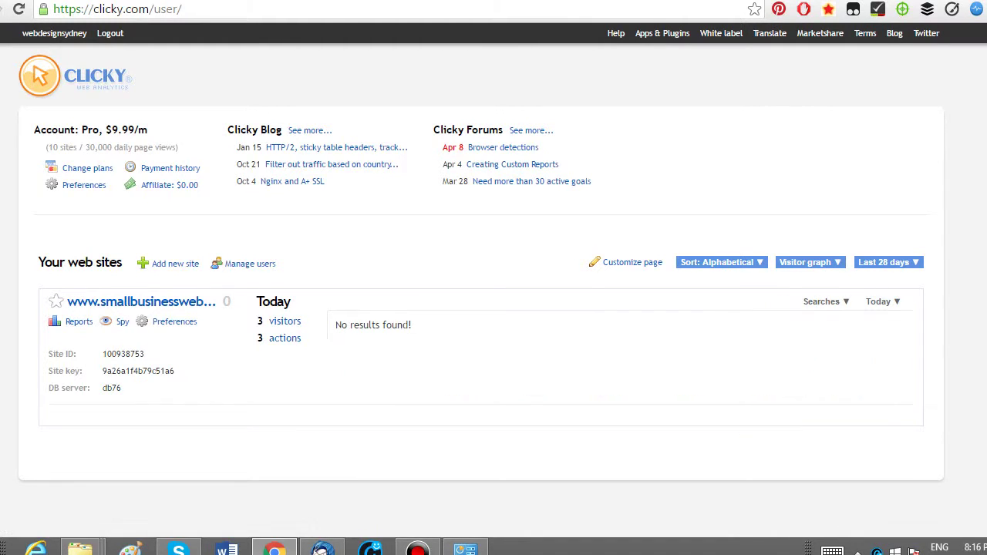
left_click(824, 301)
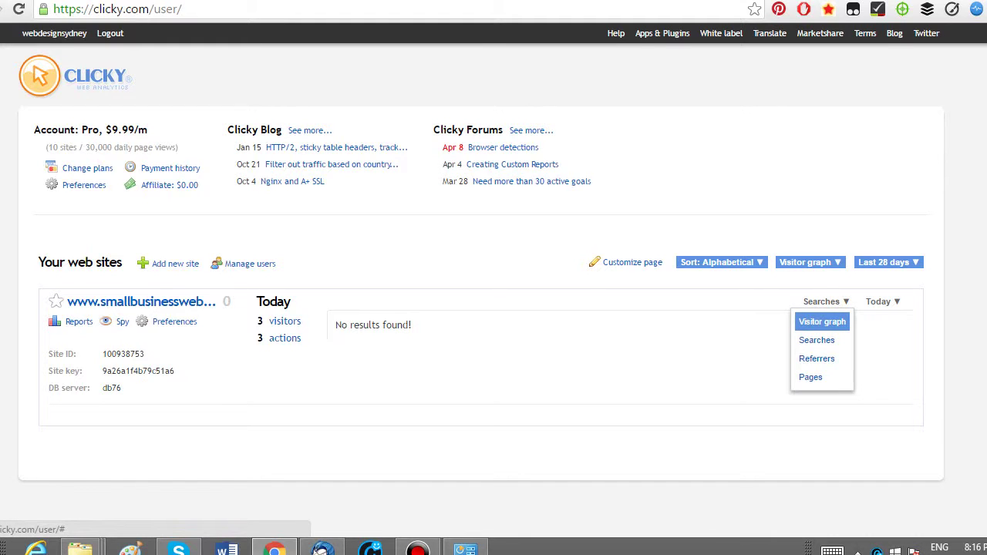
left_click(810, 377)
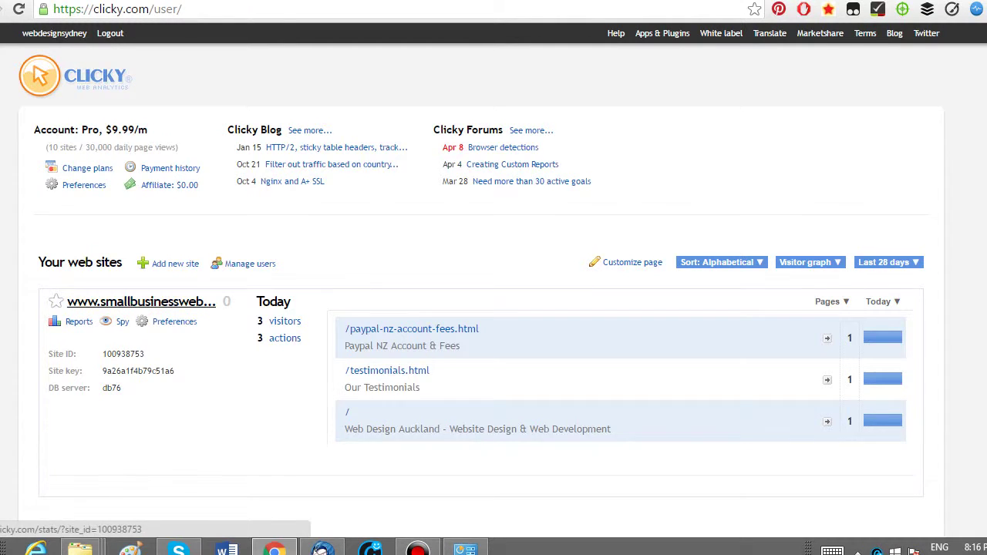
- Open the site's statistics for the last 7 days and expand the Actions total by type
left_click(141, 301)
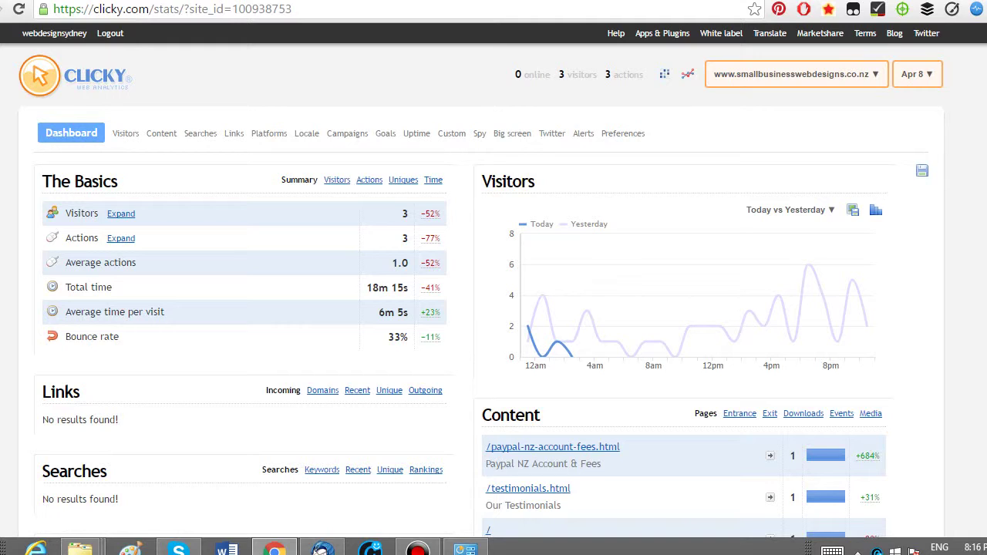
left_click(914, 74)
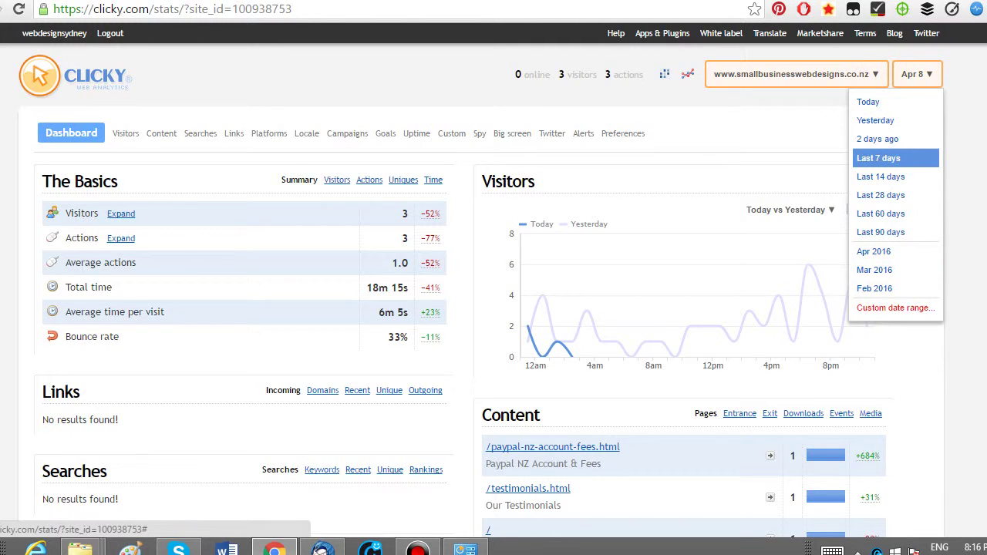
left_click(878, 158)
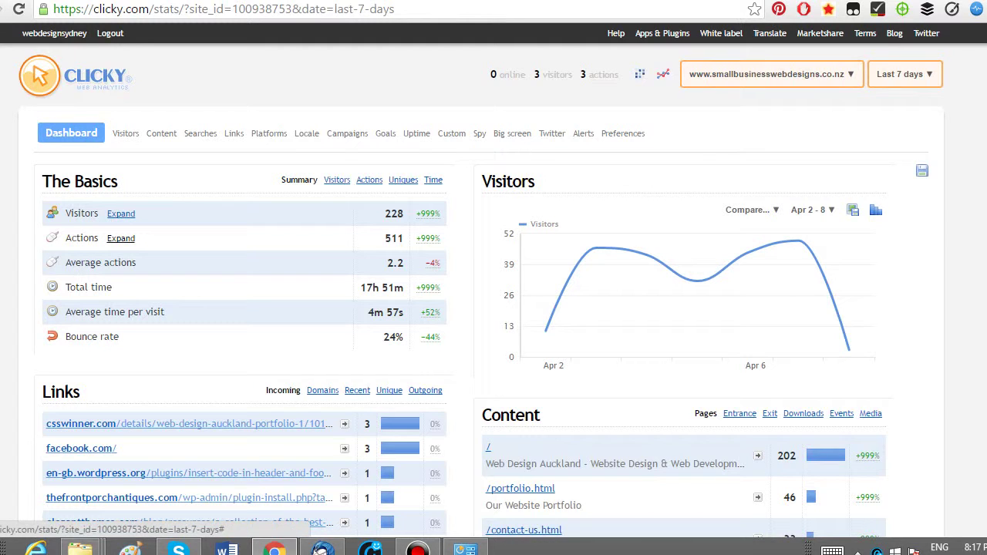
left_click(120, 238)
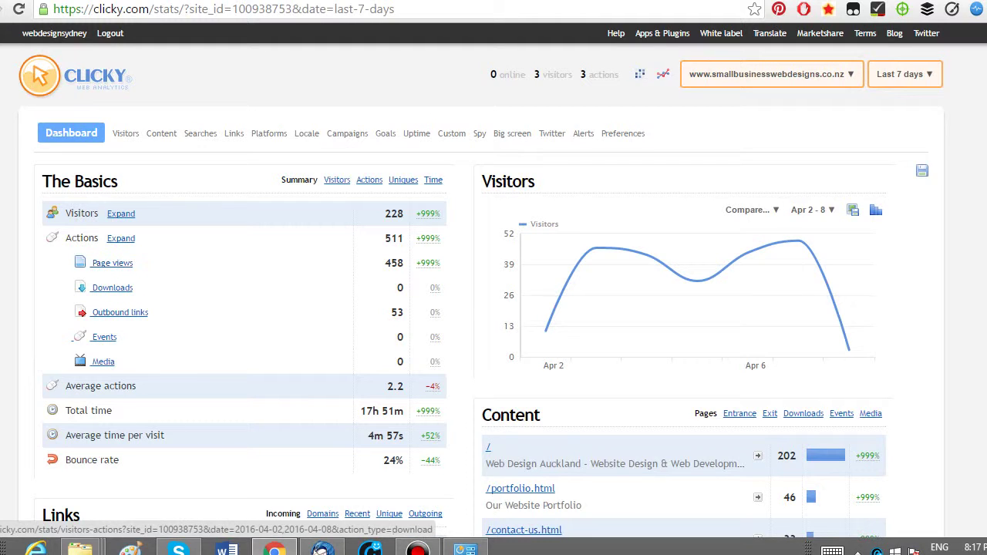
- Open the 7-day Outbound links list and scroll through every click before returning to the top
left_click(119, 312)
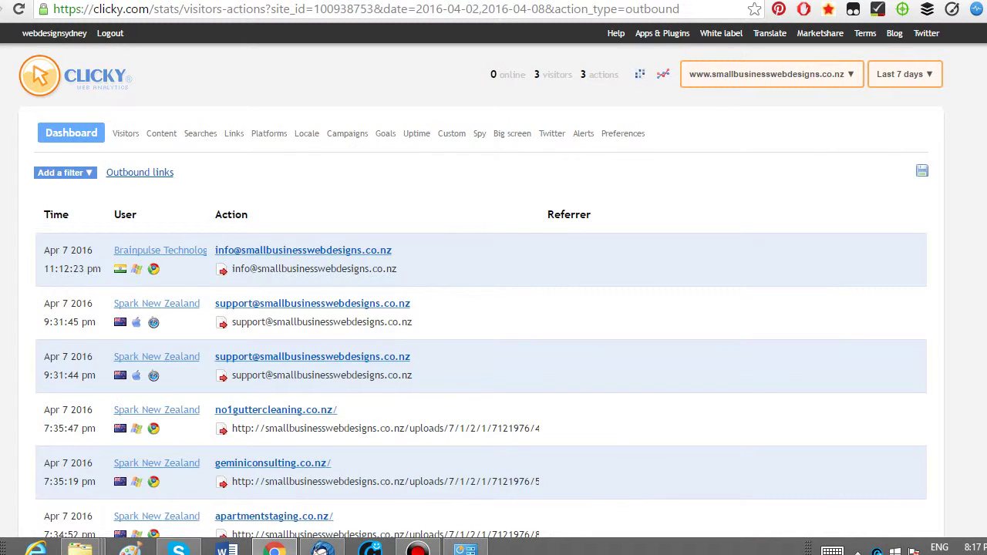
scroll(481, 312, "down", 4)
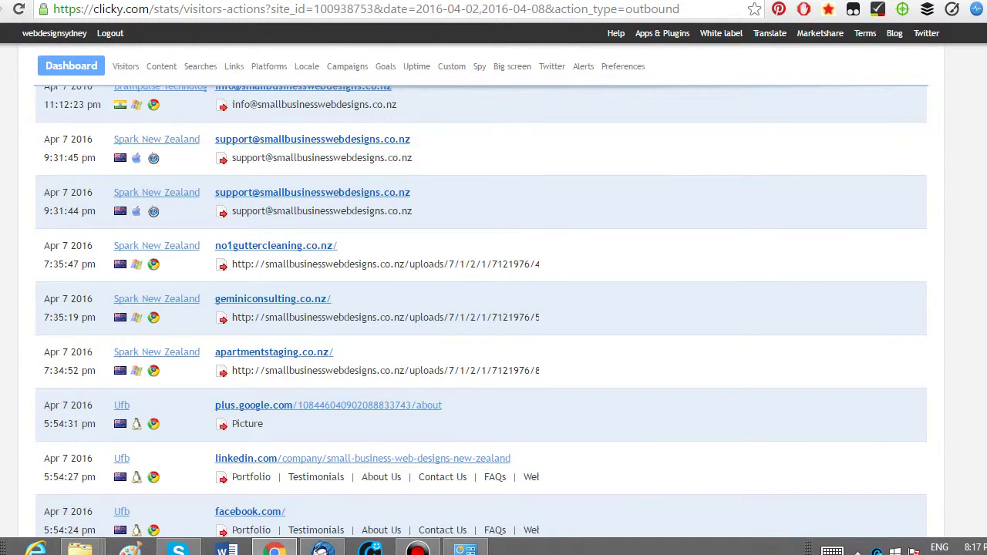
scroll(481, 308, "up", 2)
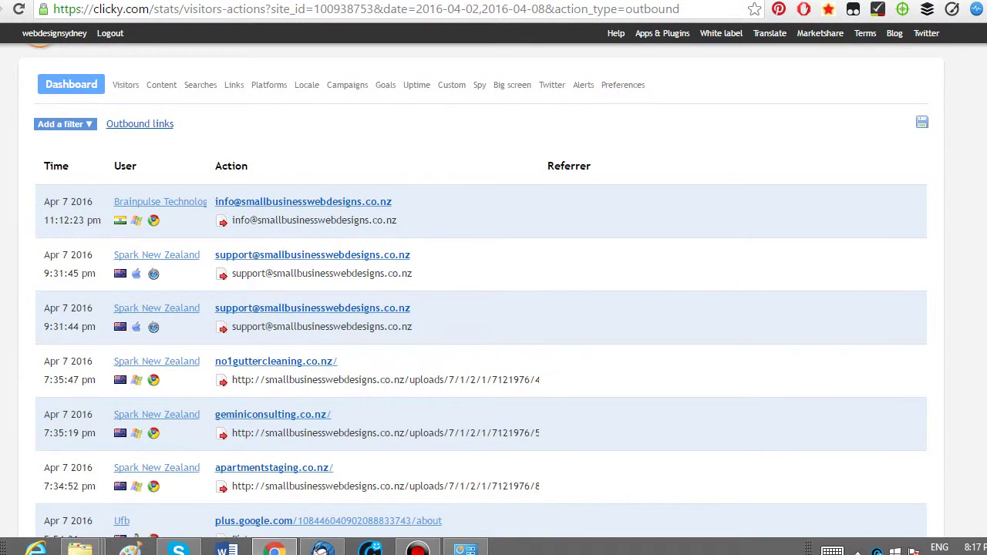
scroll(481, 308, "down", 2)
scroll(481, 309, "down", 1)
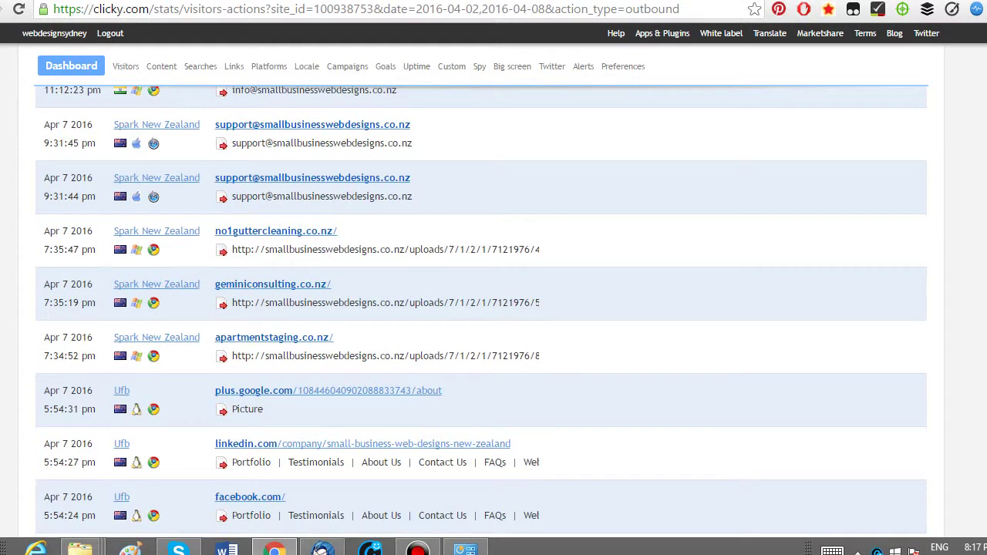
scroll(481, 314, "down", 4)
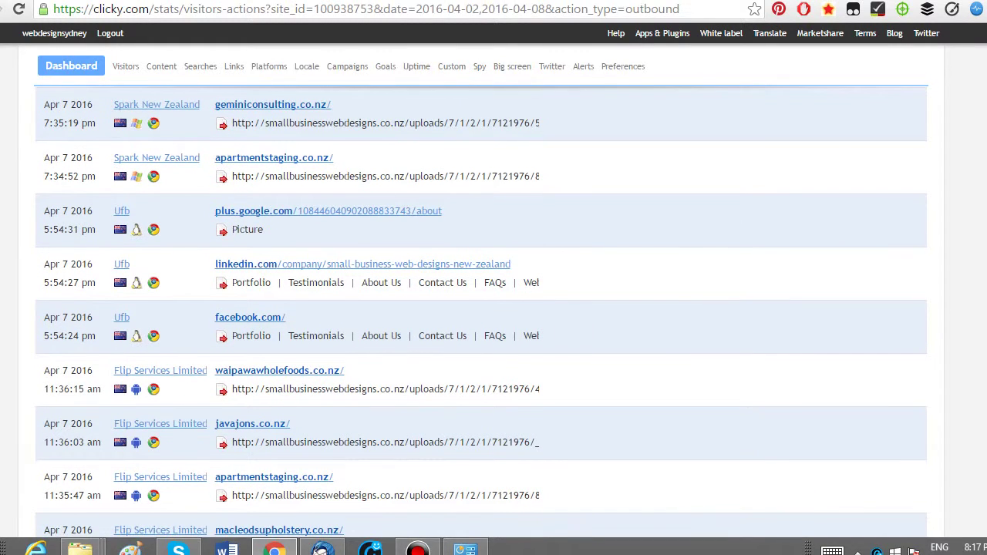
scroll(481, 314, "down", 10)
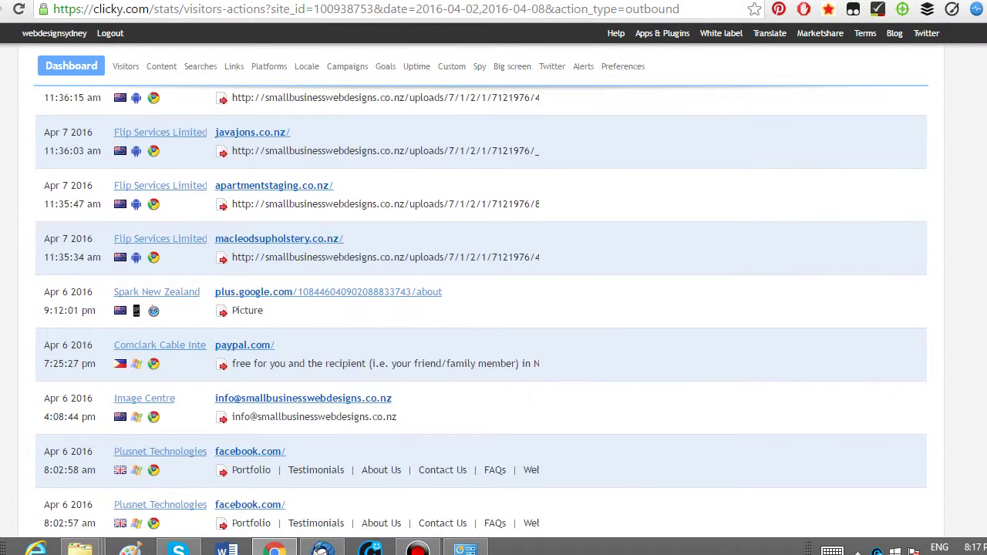
scroll(481, 314, "down", 6)
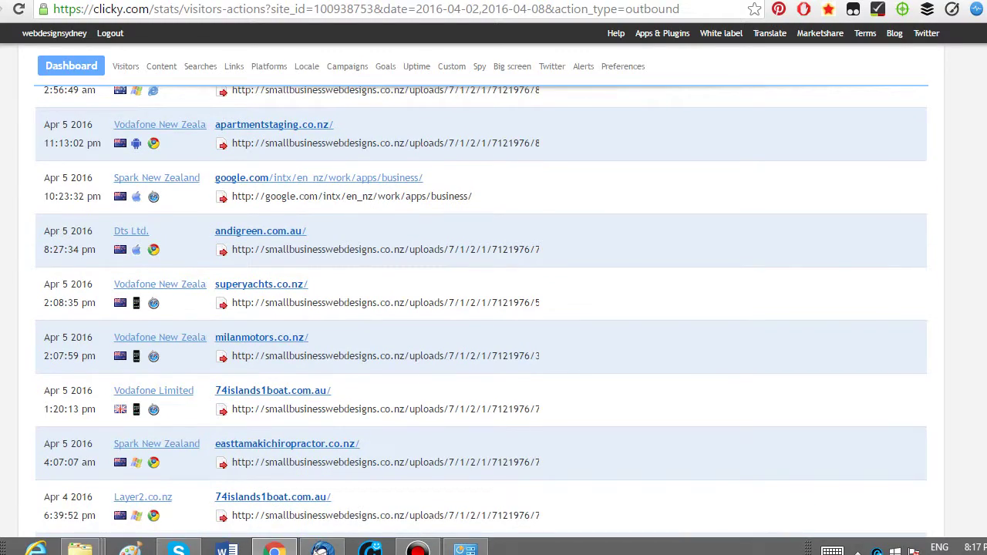
scroll(481, 315, "down", 16)
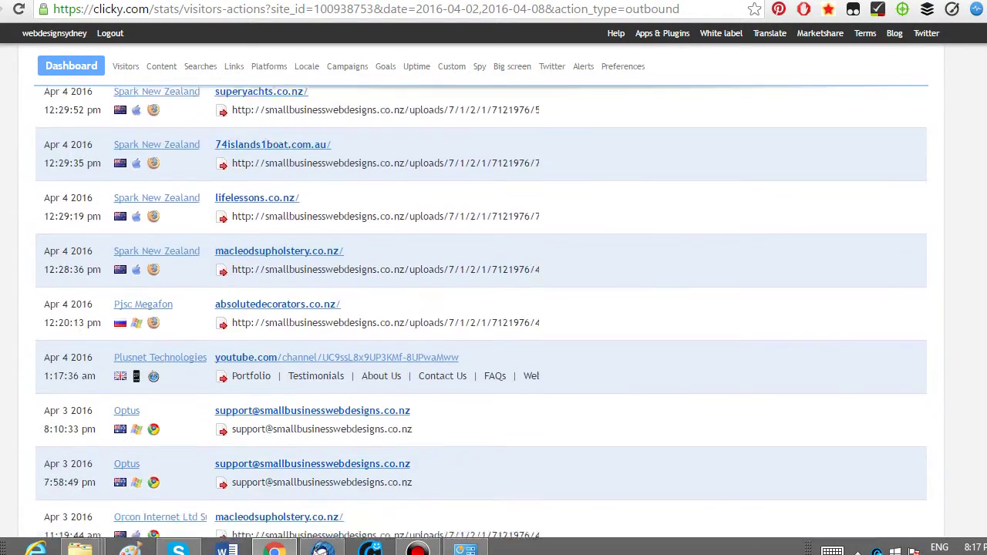
scroll(481, 314, "down", 7)
key("Home")
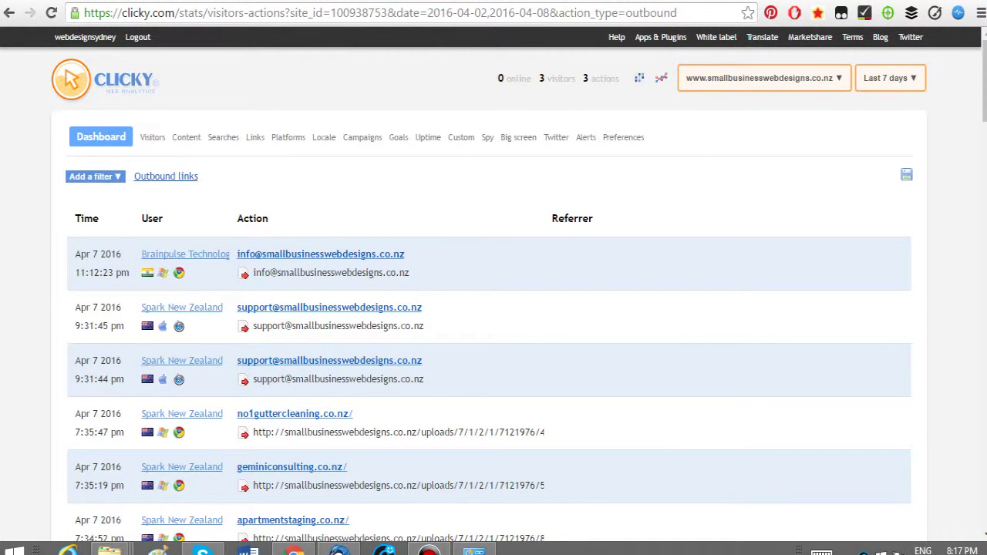
- Return to the 7-day dashboard and break Visitors down to show new visitors only
left_click(9, 12)
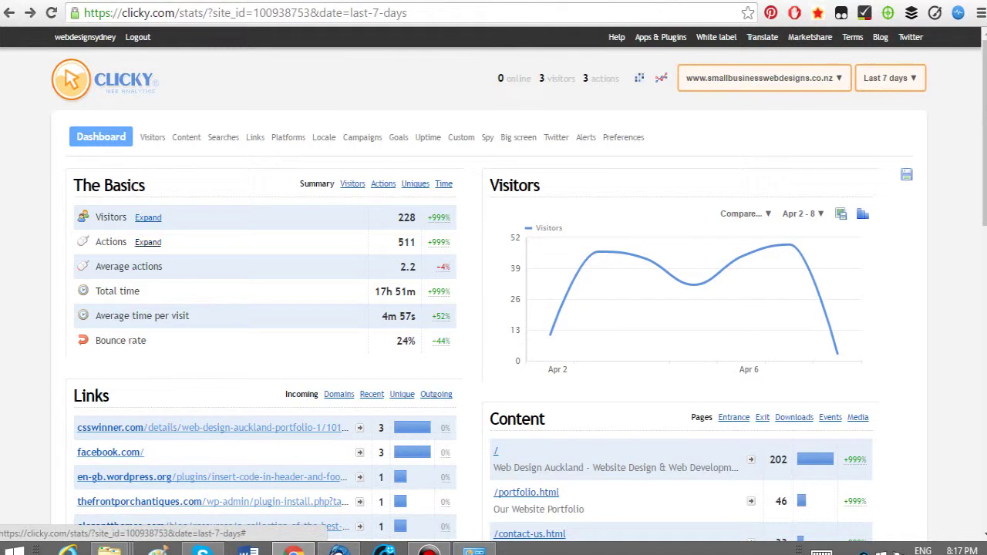
left_click(148, 216)
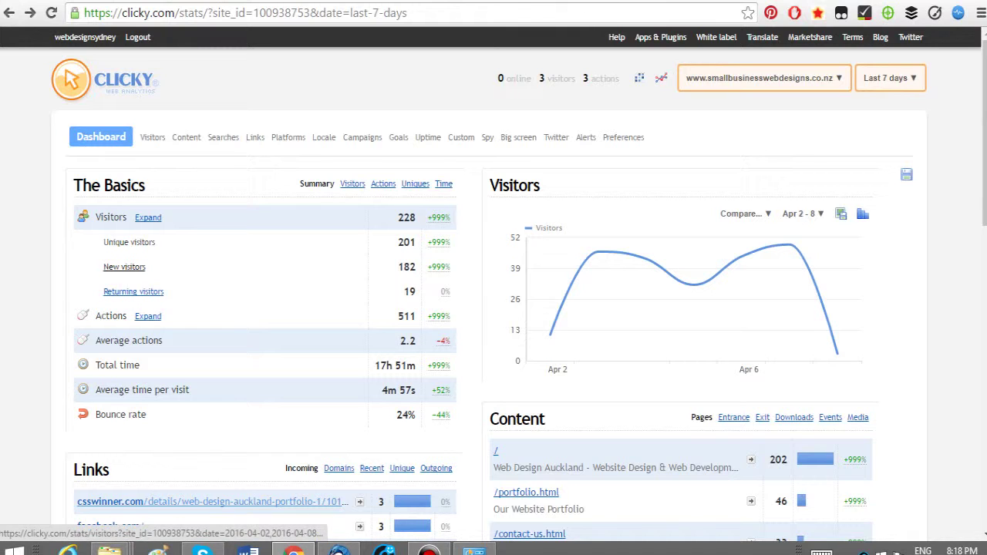
left_click(125, 267)
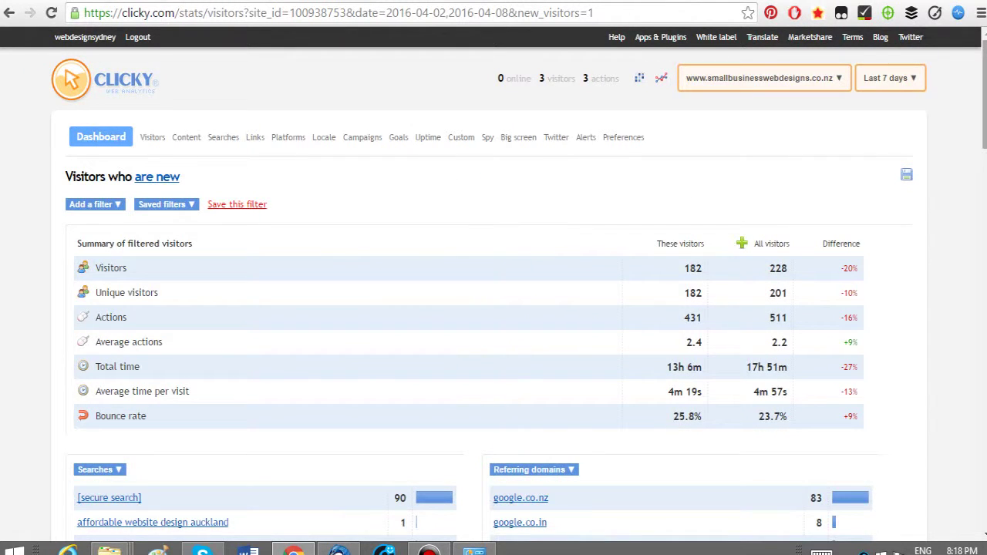
scroll(493, 309, "down", 3)
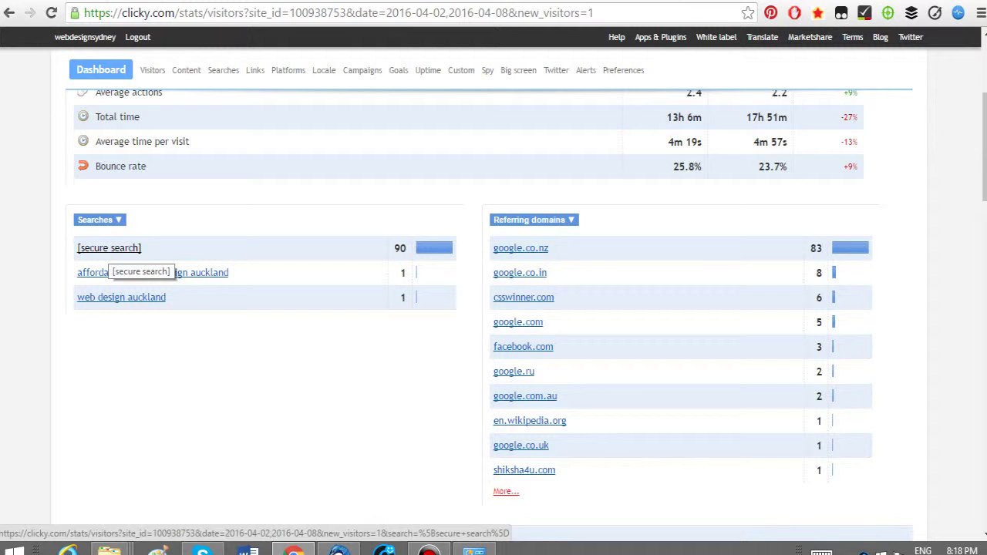
- Narrow new visitors to [secure search] arrivals: 90 of 228 visitors, 24.4% bounce rate
left_click(109, 248)
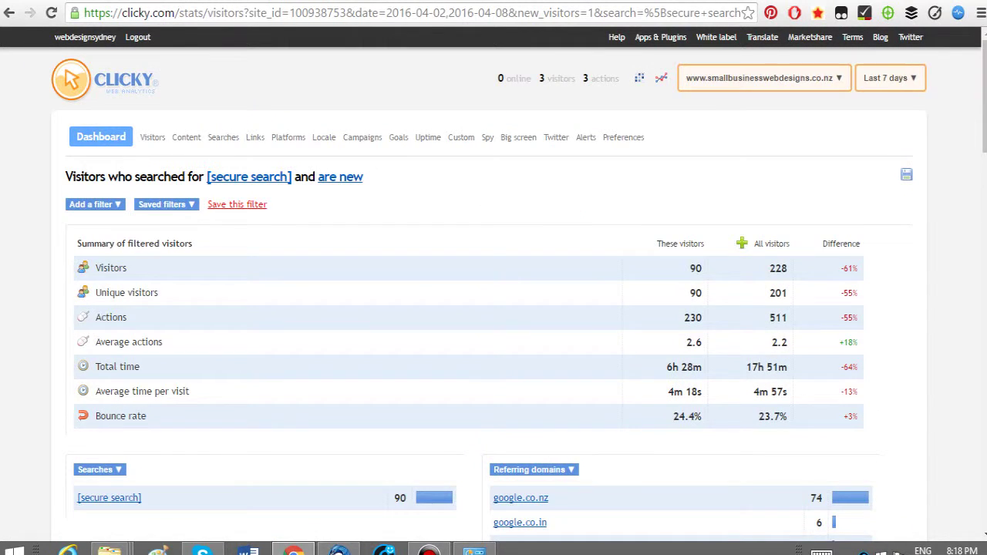
scroll(494, 293, "down", 5)
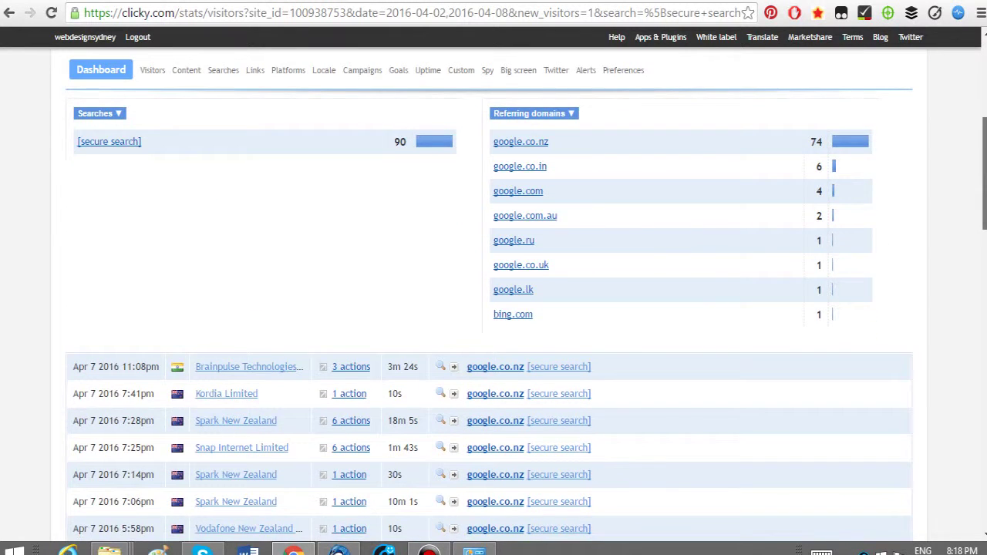
scroll(493, 293, "down", 3)
scroll(493, 293, "up", 7)
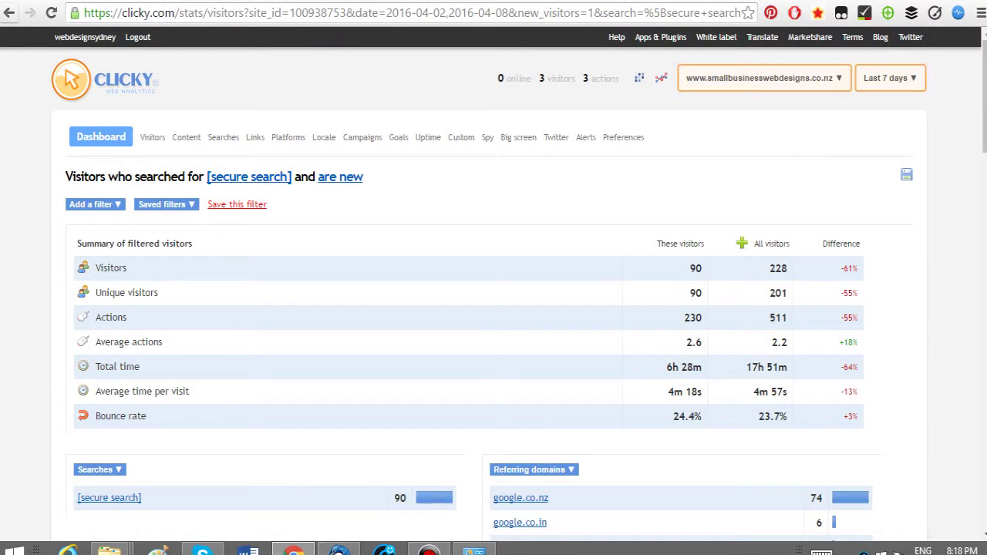
- Clear the secure search filter, then Google 'web design auckland' and check the site's ranking
left_click(9, 12)
scroll(493, 293, "up", 4)
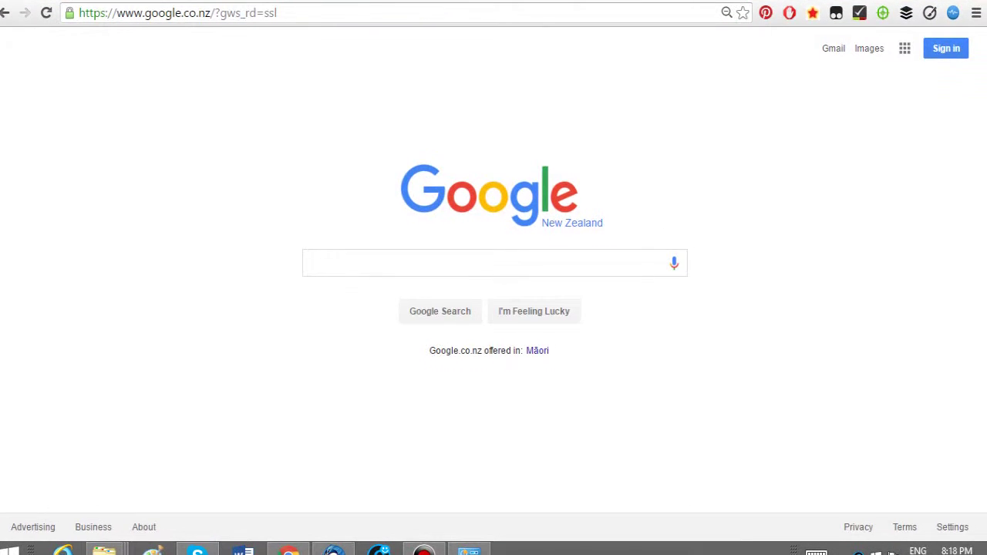
type("web de")
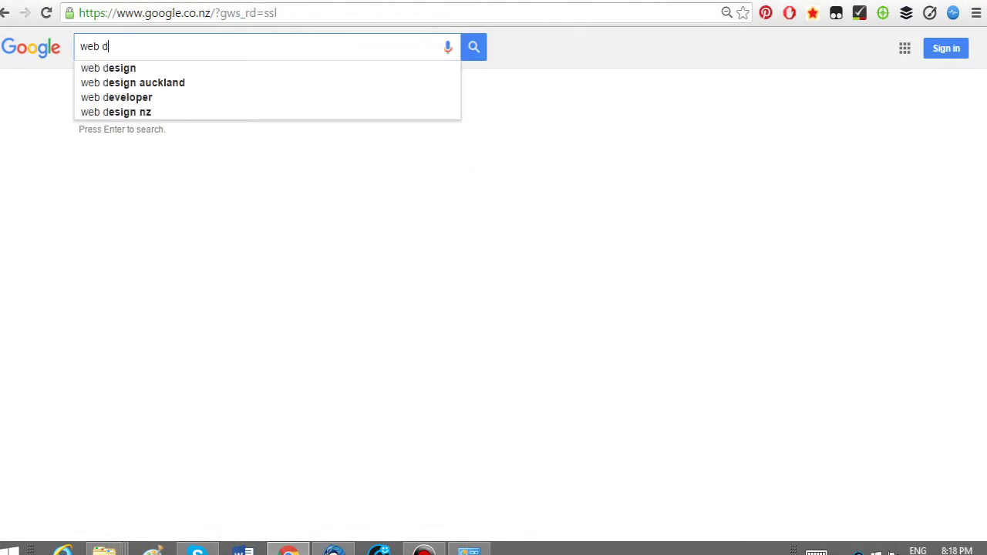
key("Down")
key("Down")
key("Return")
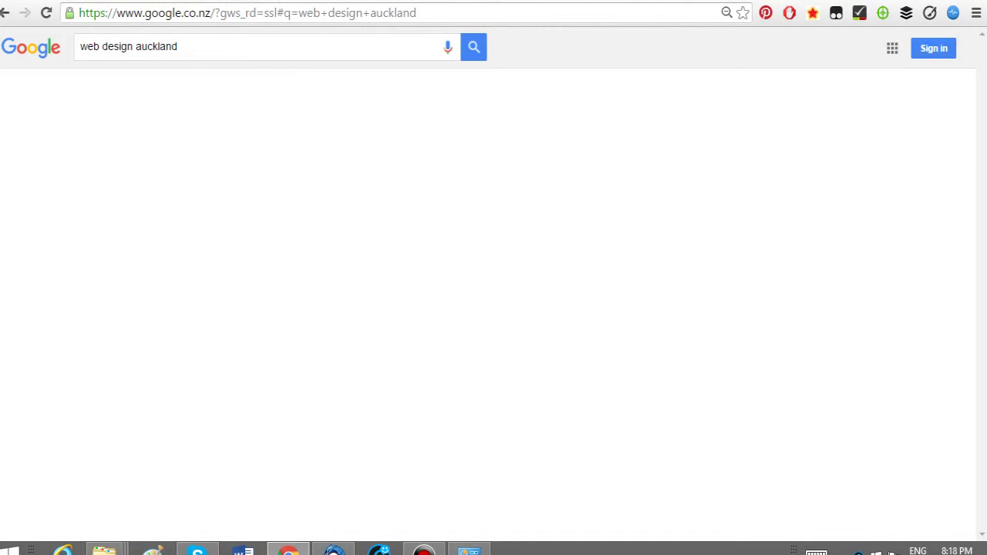
scroll(493, 282, "down", 3)
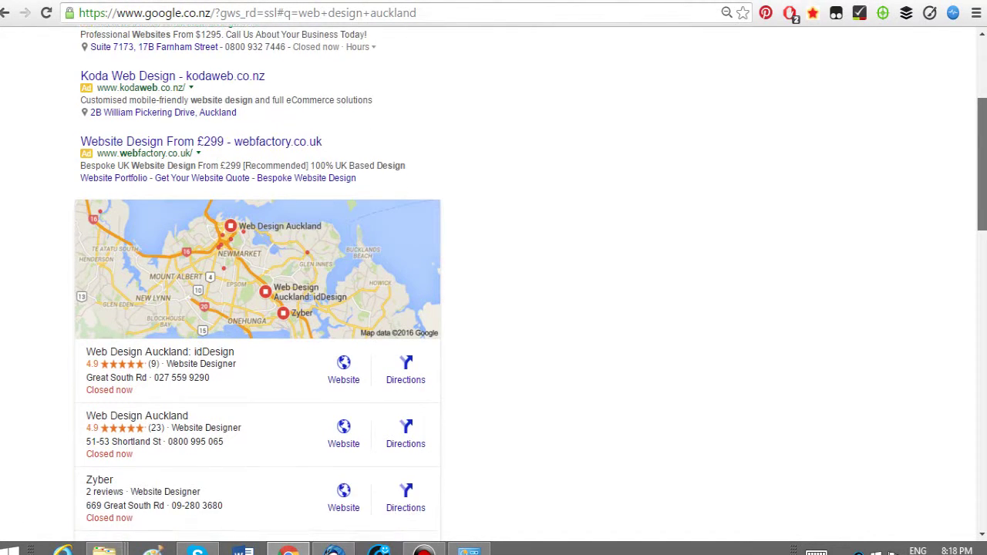
scroll(493, 283, "down", 2)
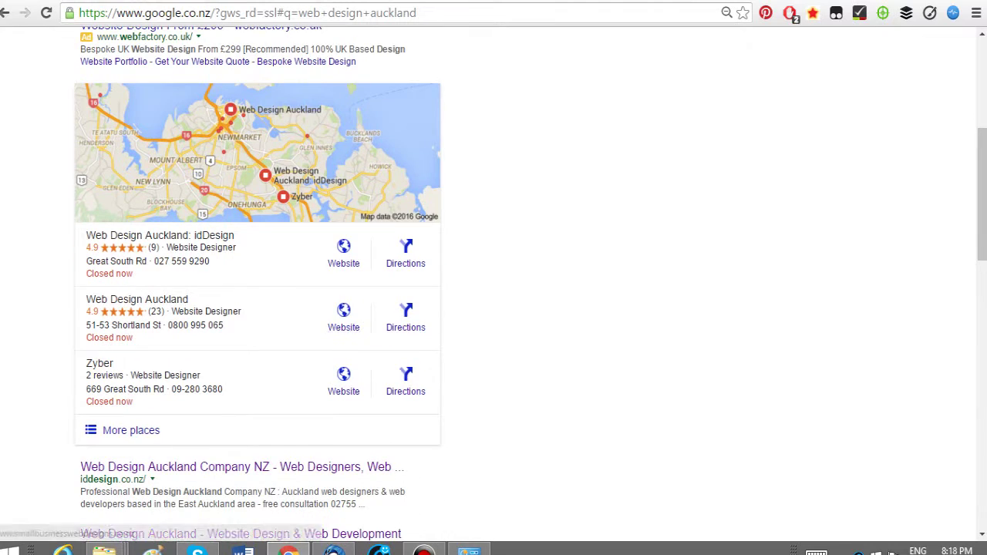
scroll(494, 282, "down", 1)
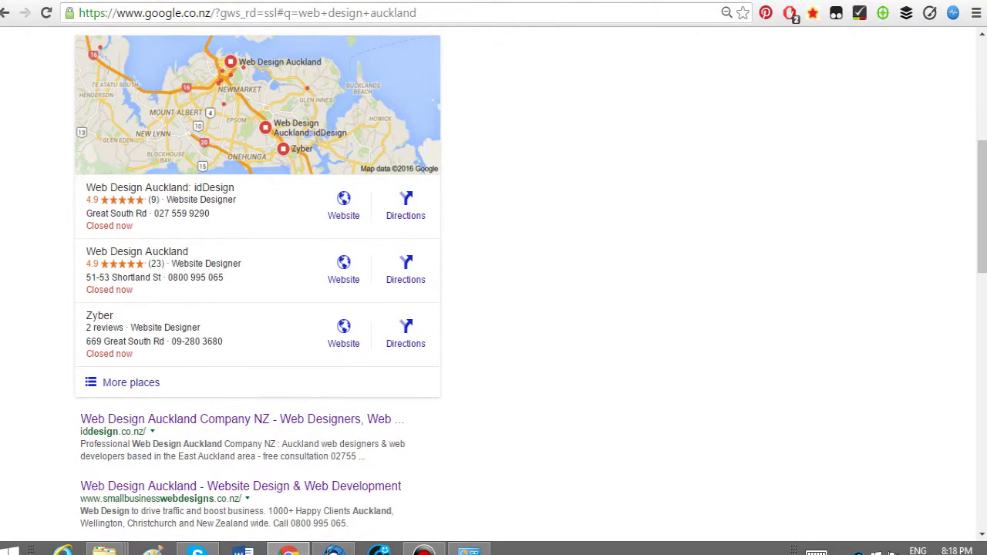
scroll(494, 282, "down", 1)
scroll(493, 282, "down", 5)
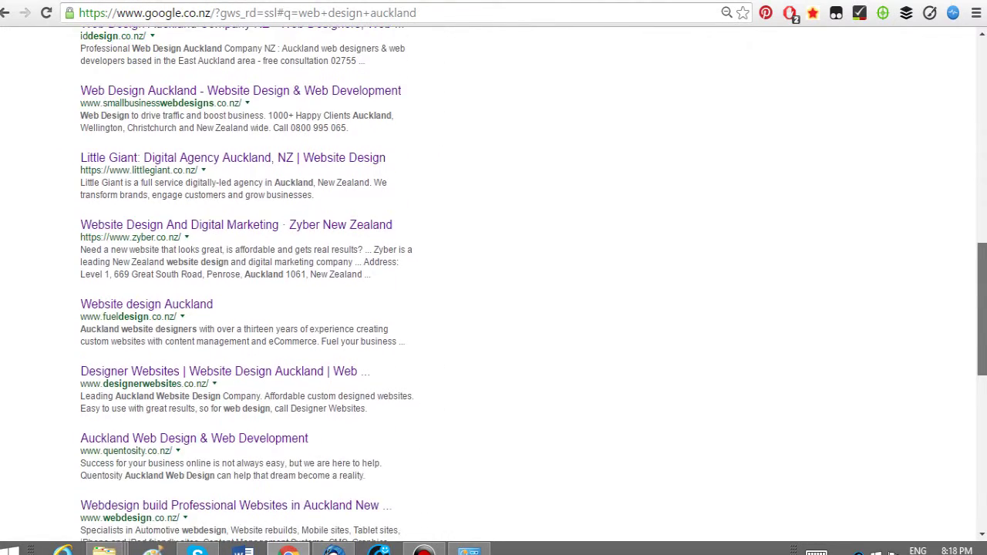
scroll(493, 282, "up", 10)
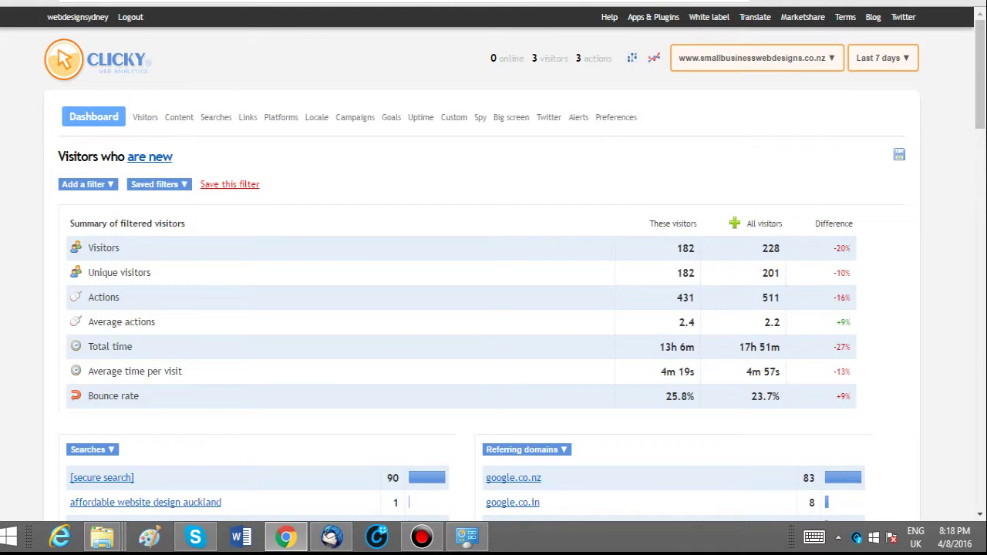
- Load all new visitors' referring domains via 'More...', led by google.co.nz with 83
scroll(494, 277, "down", 2)
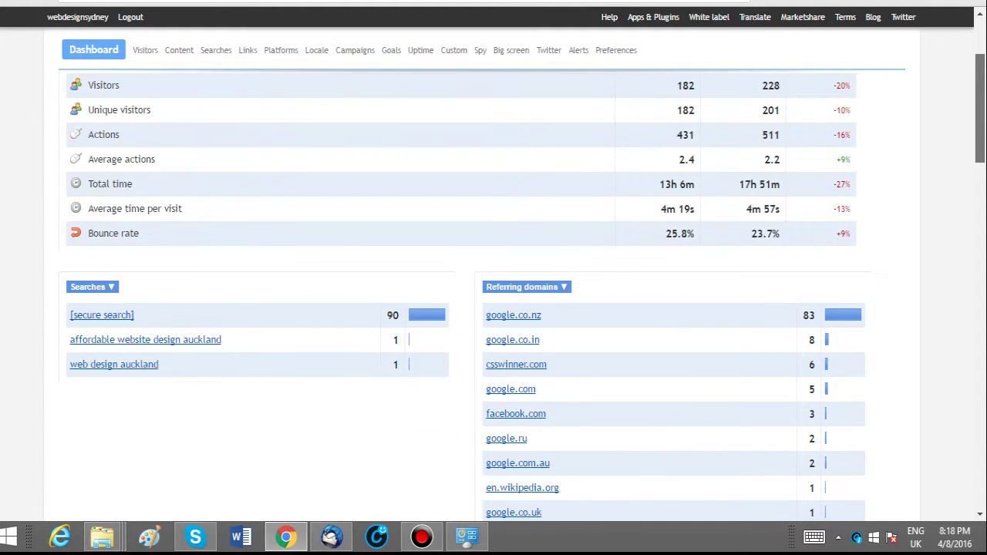
scroll(494, 277, "down", 2)
scroll(494, 278, "up", 1)
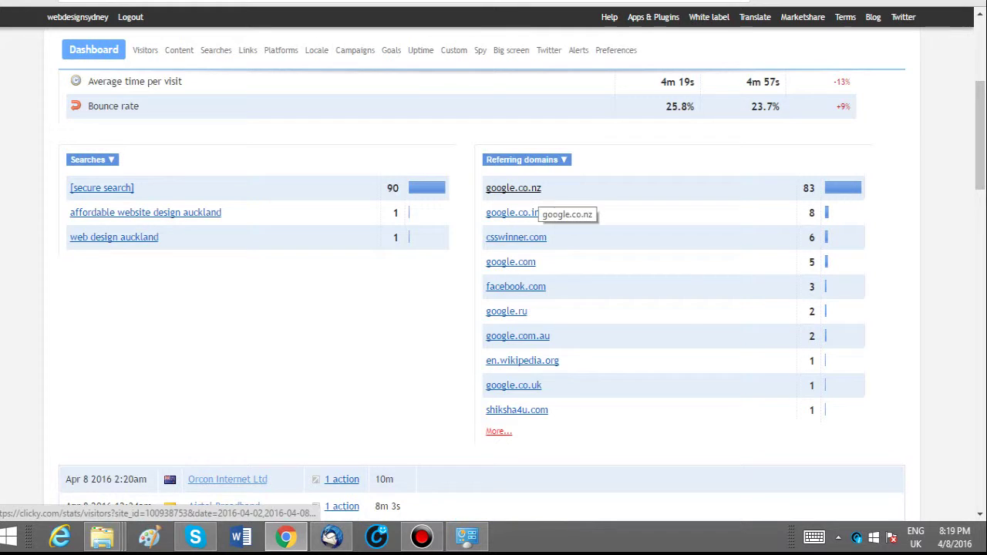
scroll(493, 278, "up", 5)
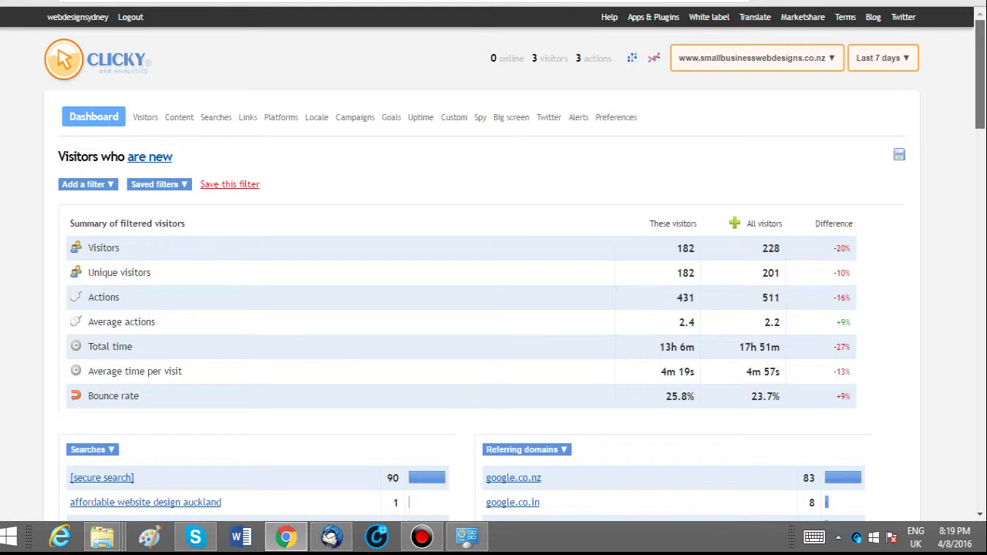
scroll(493, 278, "down", 3)
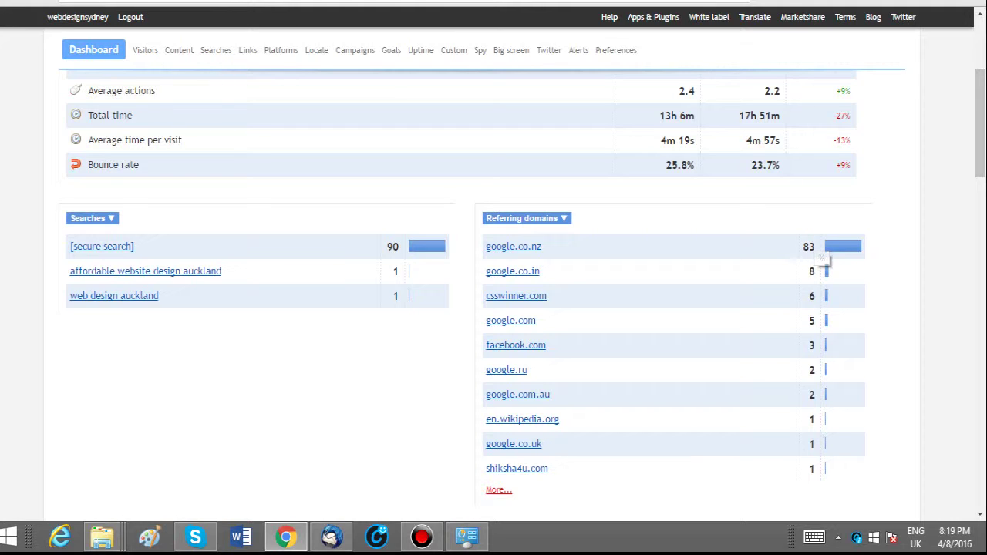
scroll(522, 289, "up", 3)
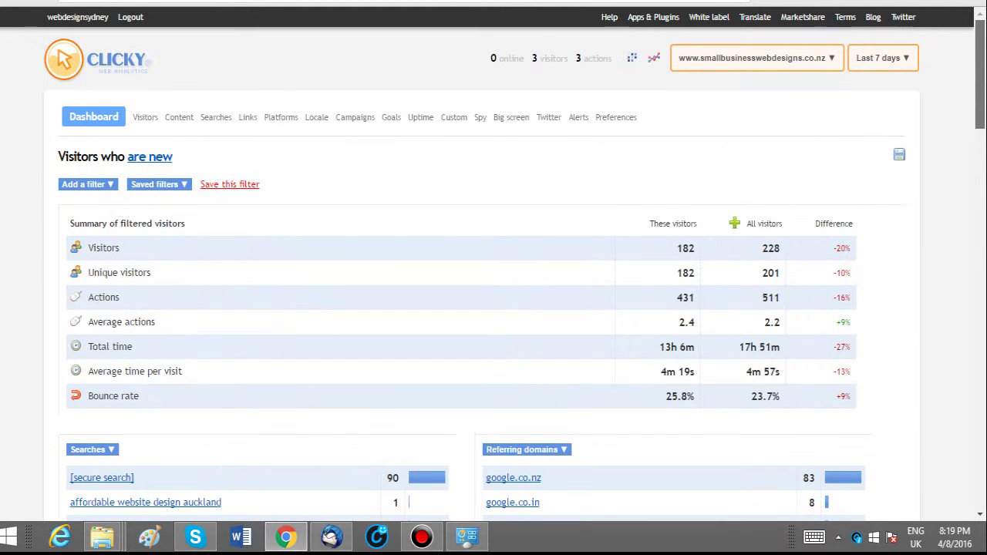
scroll(493, 289, "down", 4)
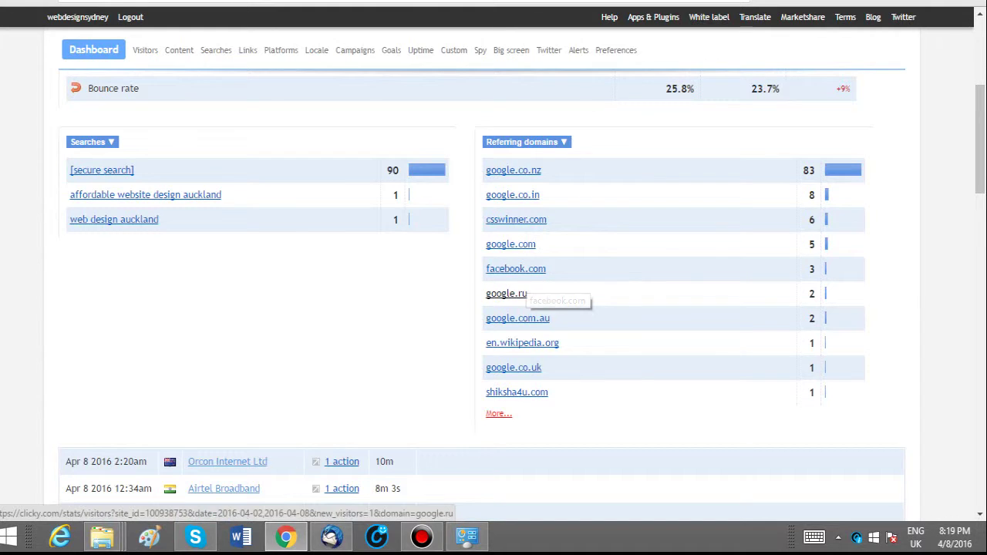
left_click(516, 294)
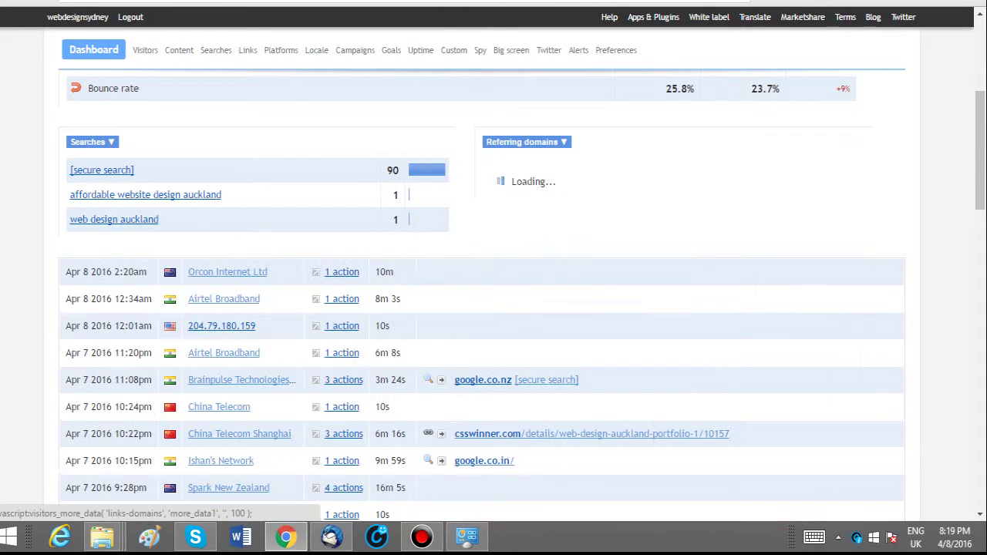
scroll(493, 277, "down", 4)
scroll(494, 278, "up", 1)
scroll(493, 295, "up", 2)
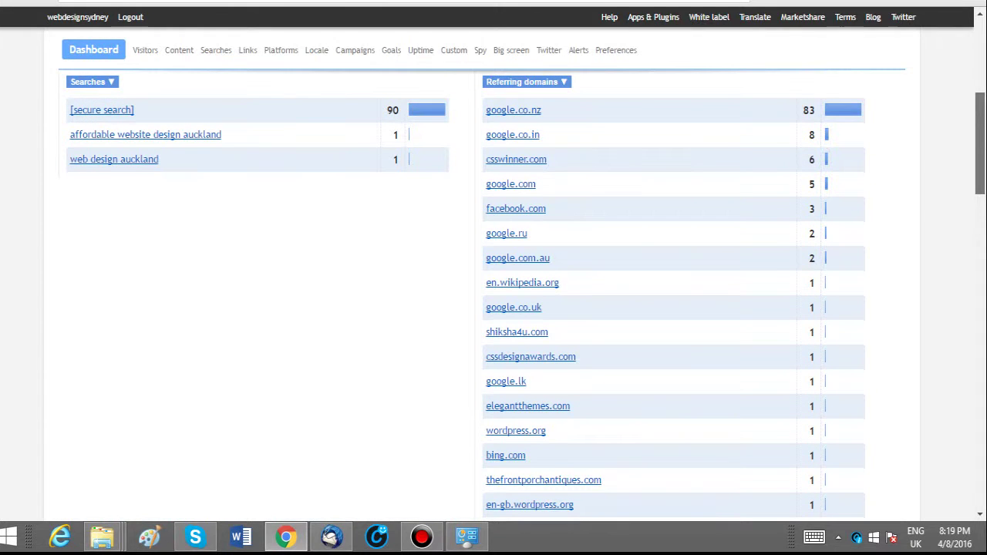
scroll(493, 293, "up", 1)
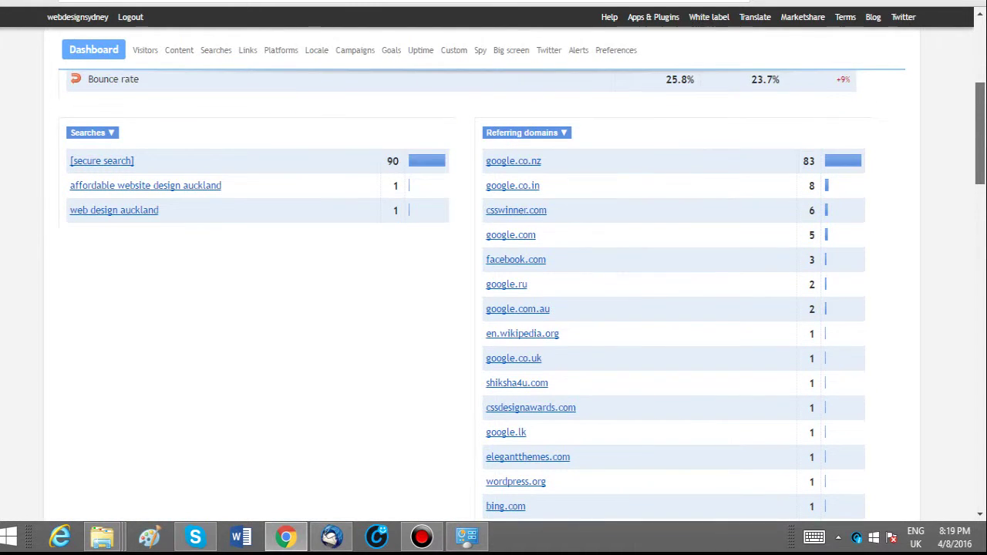
scroll(493, 295, "up", 1)
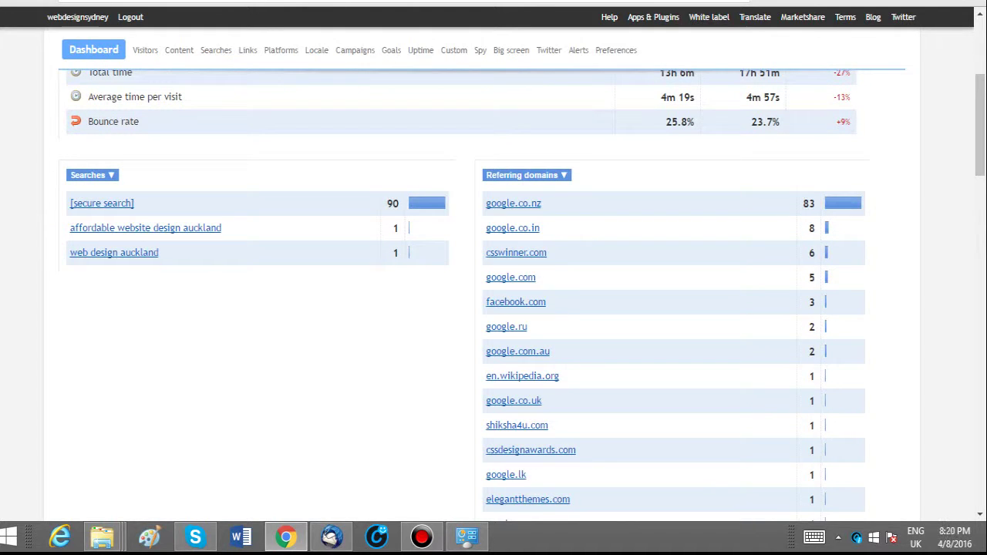
scroll(494, 292, "up", 4)
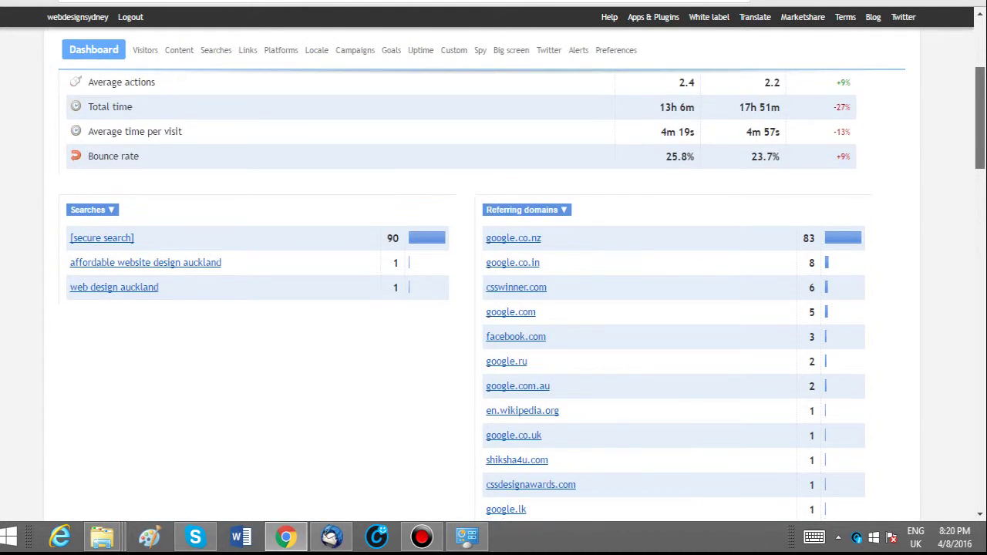
scroll(494, 293, "up", 1)
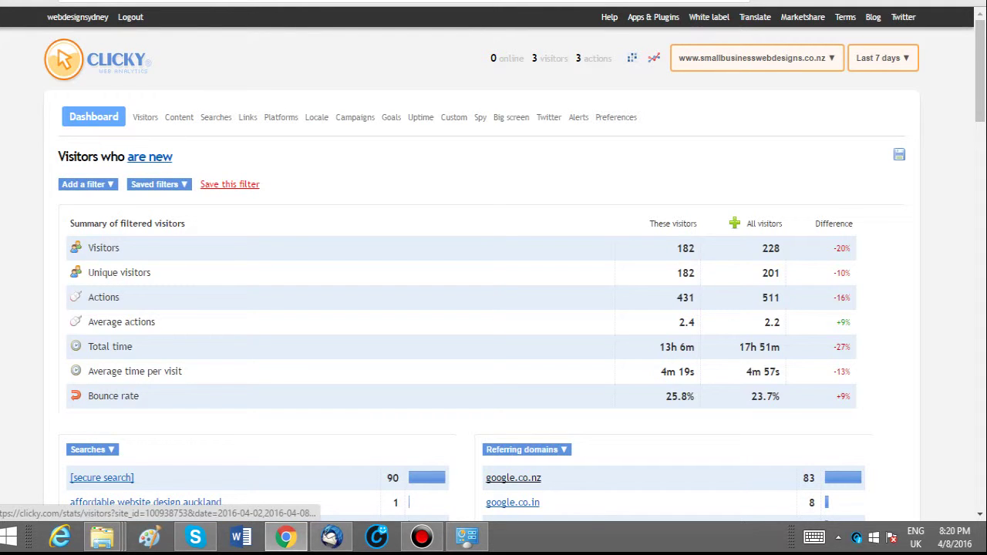
- Filter new visitors to those referred by google.co.nz and browse their visit list
left_click(513, 477)
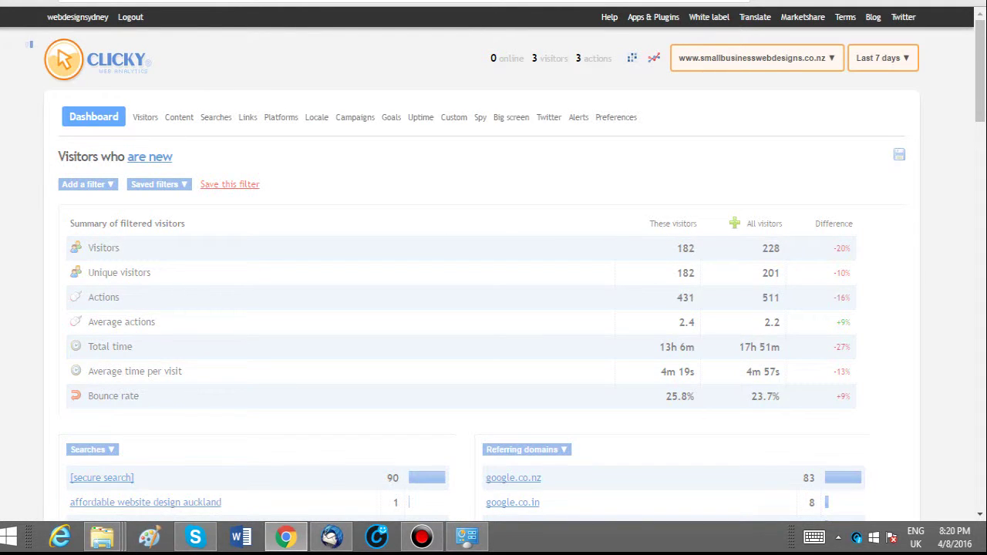
scroll(493, 308, "down", 3)
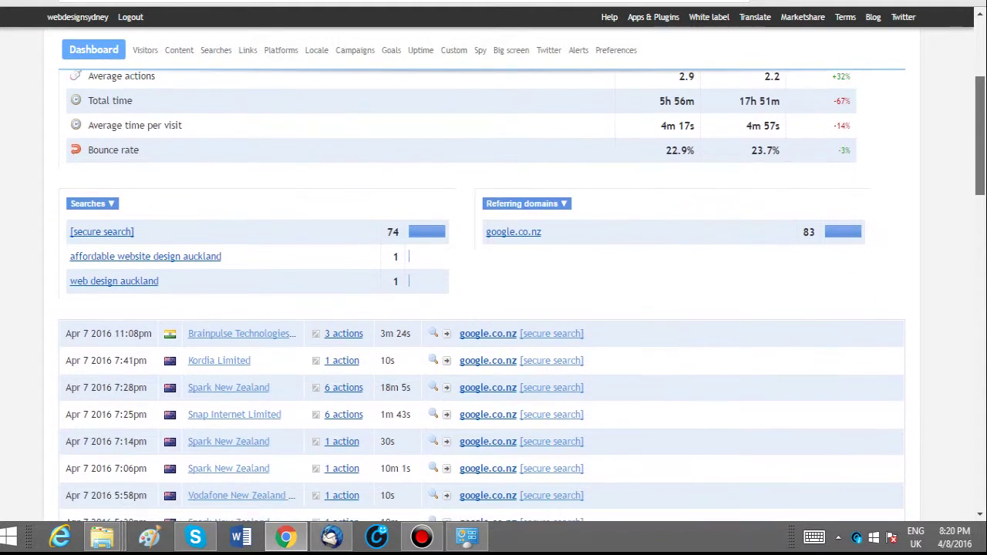
scroll(493, 308, "down", 3)
scroll(494, 309, "up", 2)
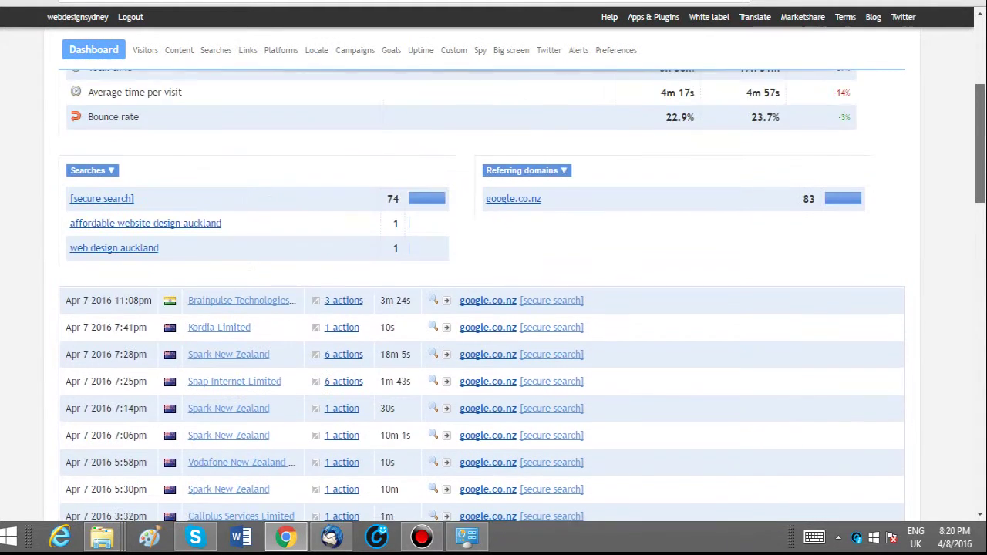
scroll(494, 309, "down", 5)
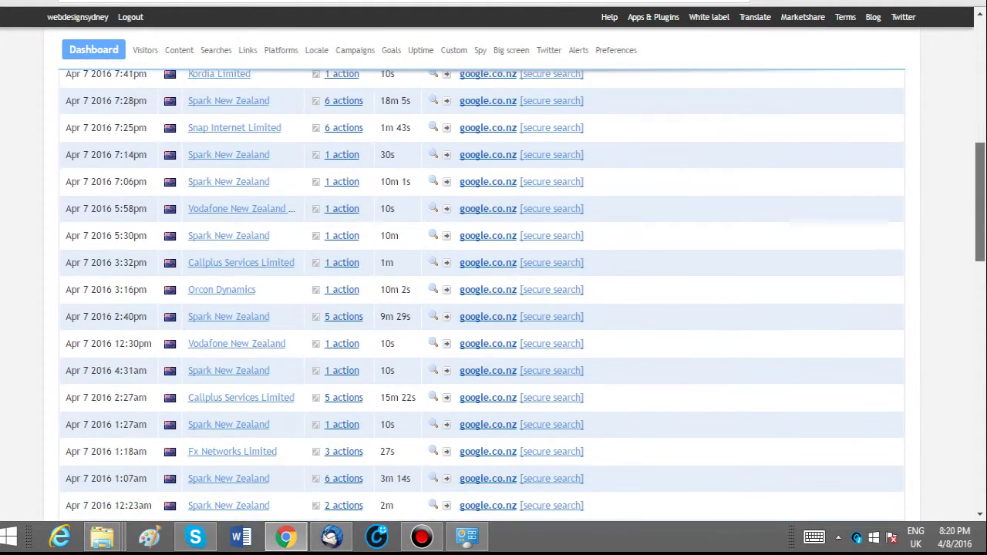
scroll(493, 308, "down", 2)
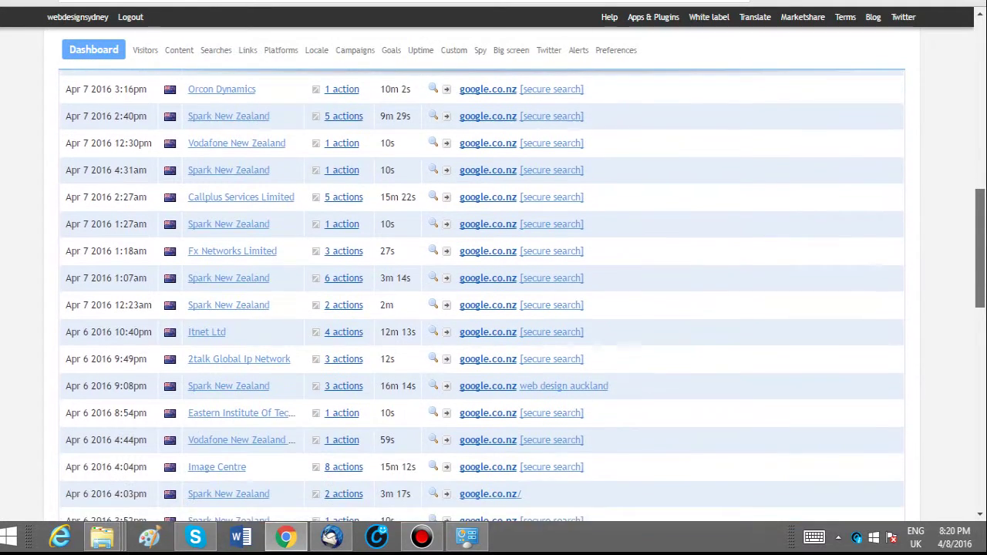
scroll(494, 309, "up", 4)
scroll(343, 190, "down", 1)
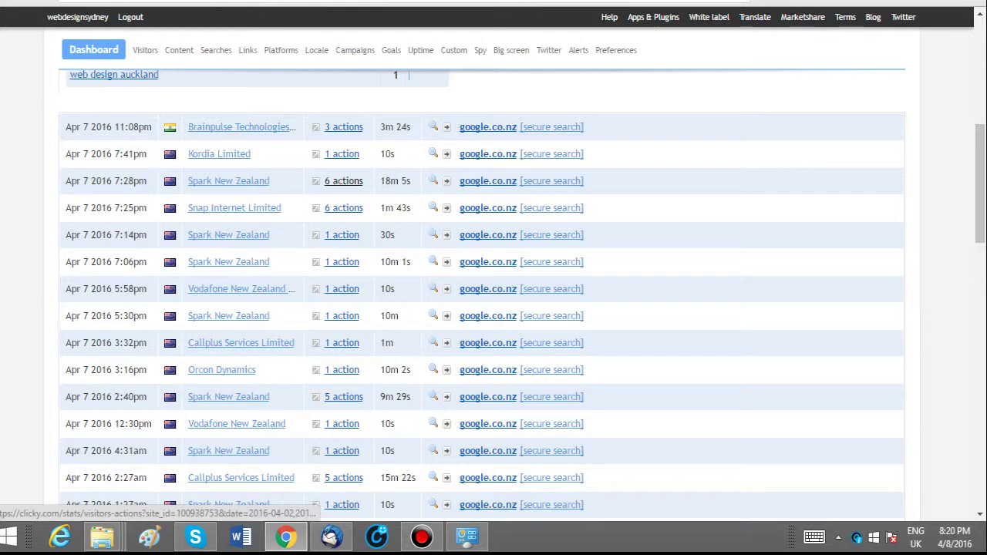
- Open the Apr 7 7:28pm visit: 18m 5s, 6 actions, with its visitor path
left_click(343, 180)
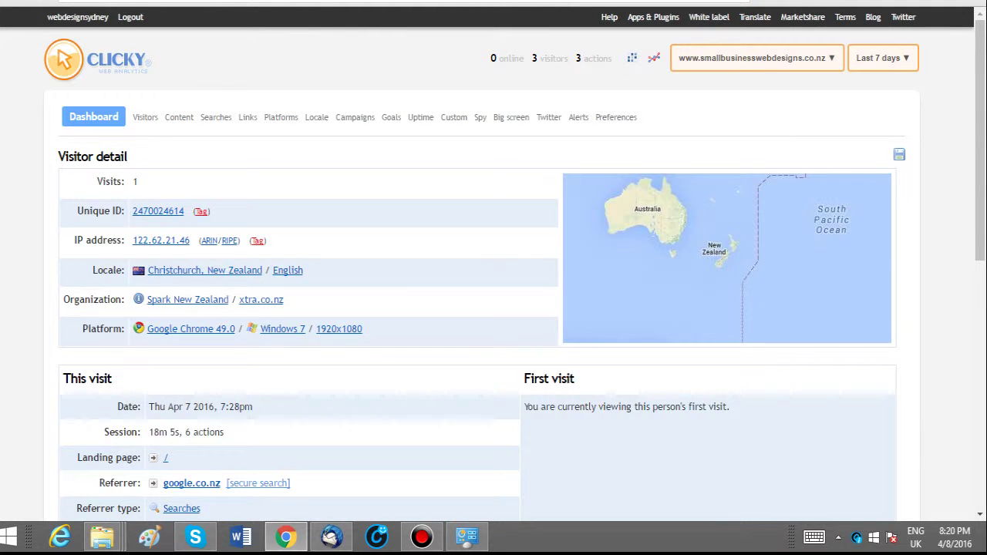
scroll(494, 270, "down", 3)
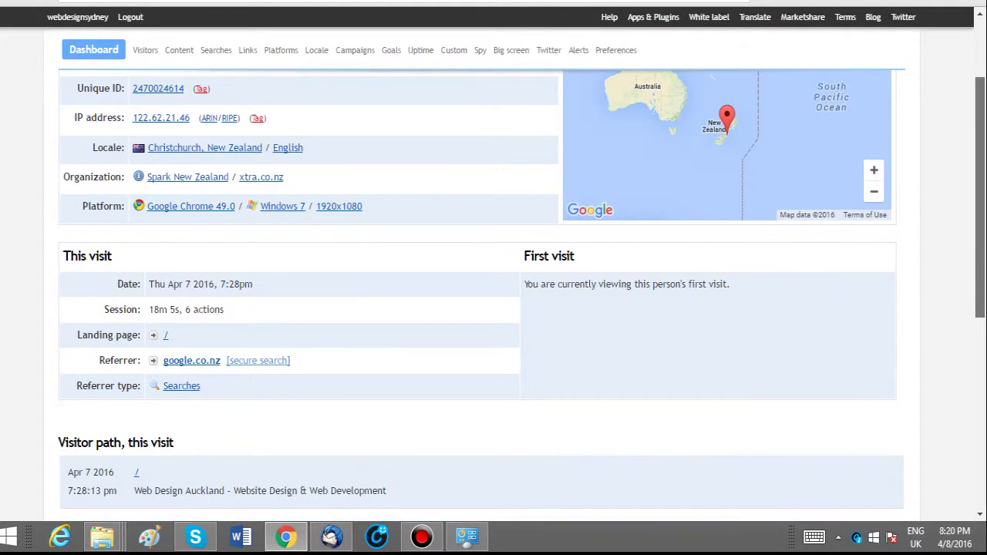
scroll(493, 293, "down", 2)
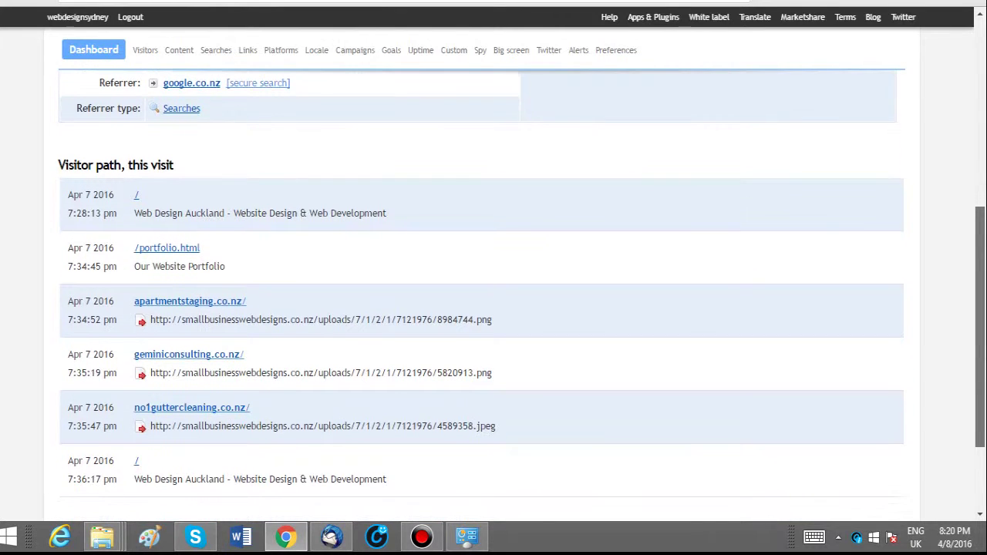
scroll(493, 293, "down", 1)
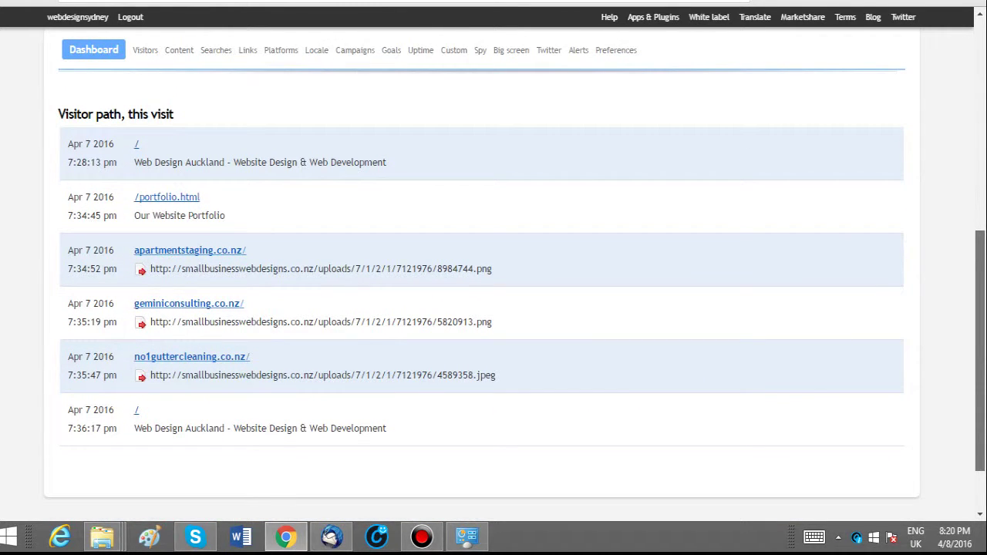
scroll(493, 293, "down", 1)
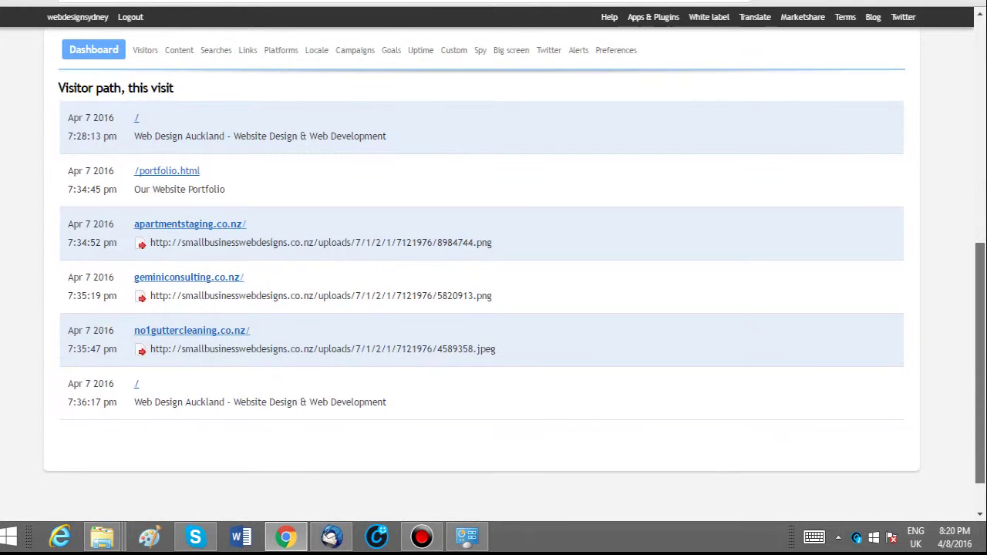
scroll(494, 293, "up", 1)
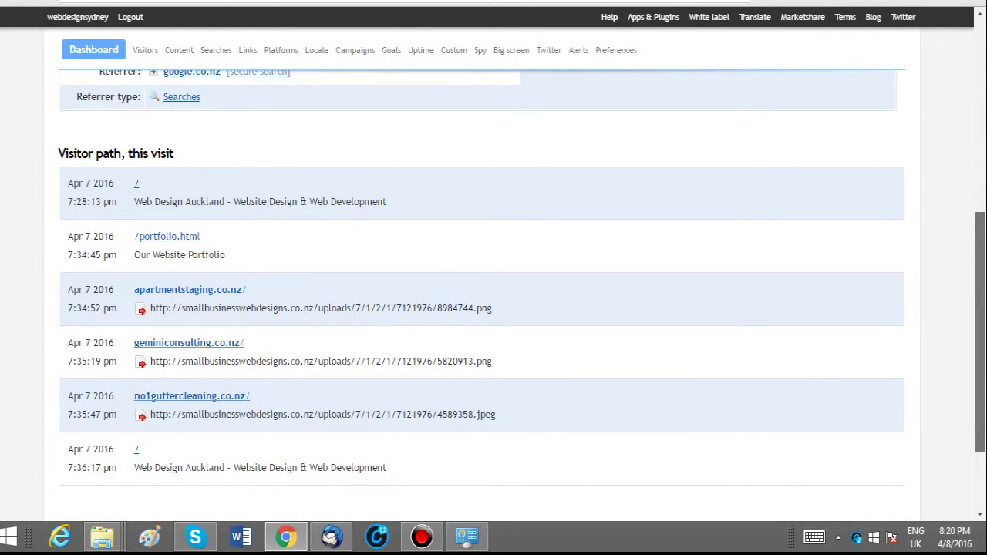
scroll(494, 293, "up", 10)
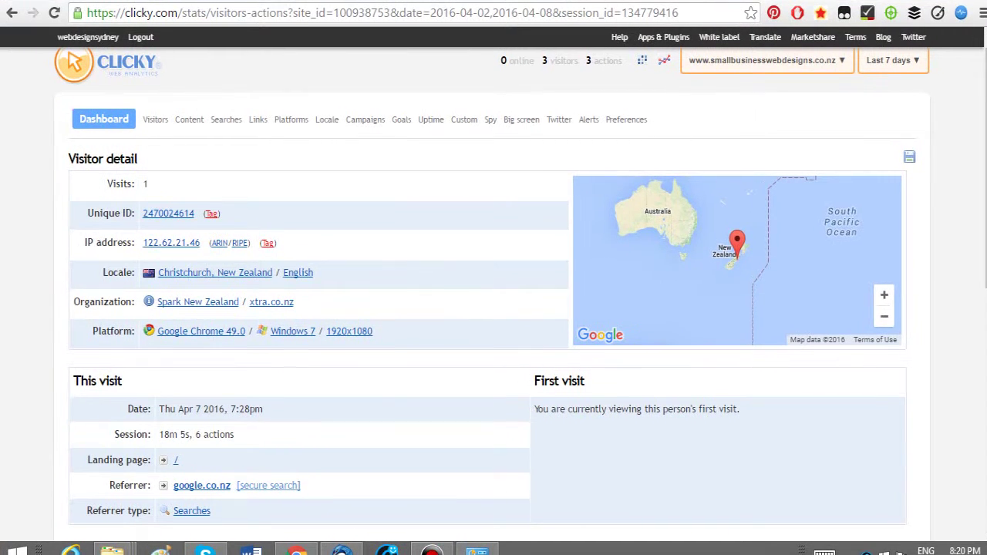
key("alt+Left")
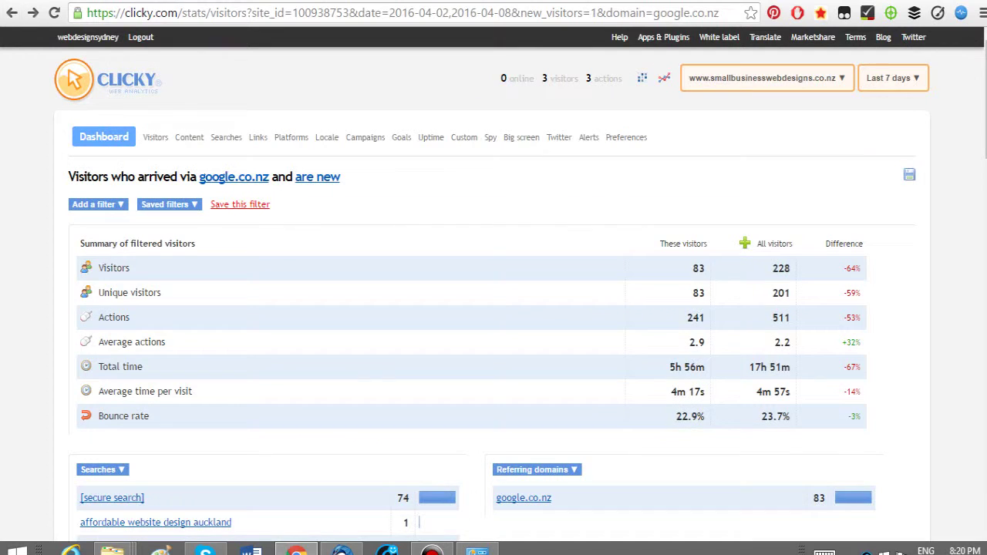
key("alt+Left")
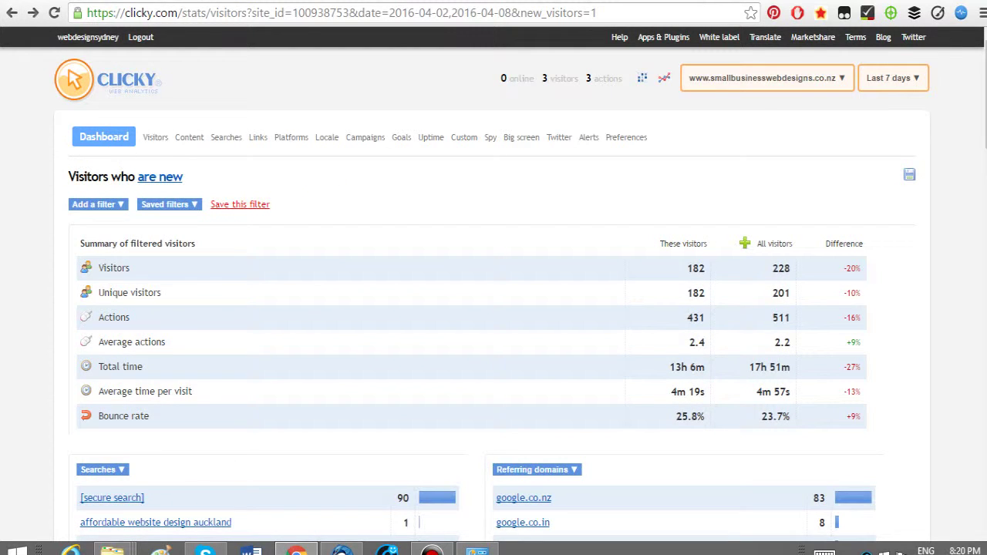
key("alt+Right")
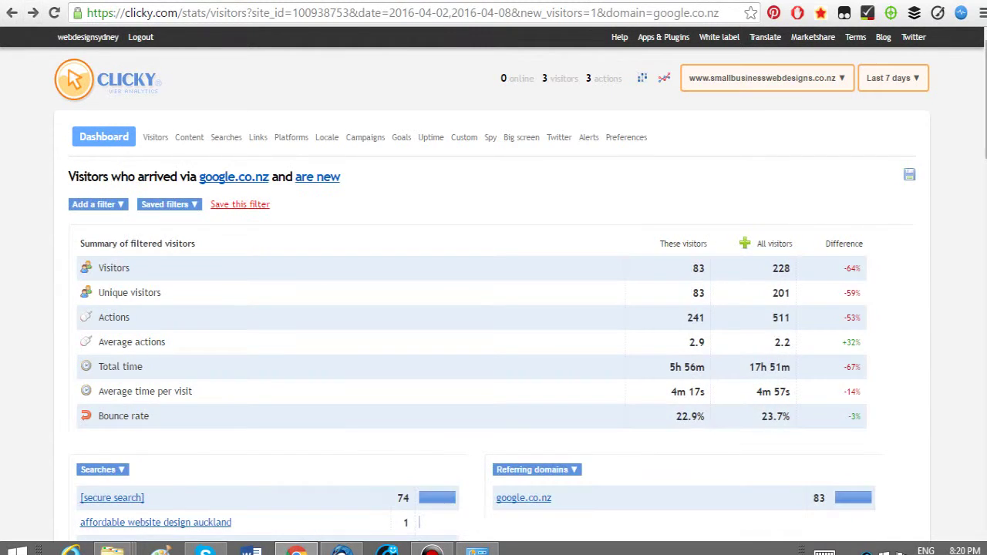
scroll(494, 308, "down", 9)
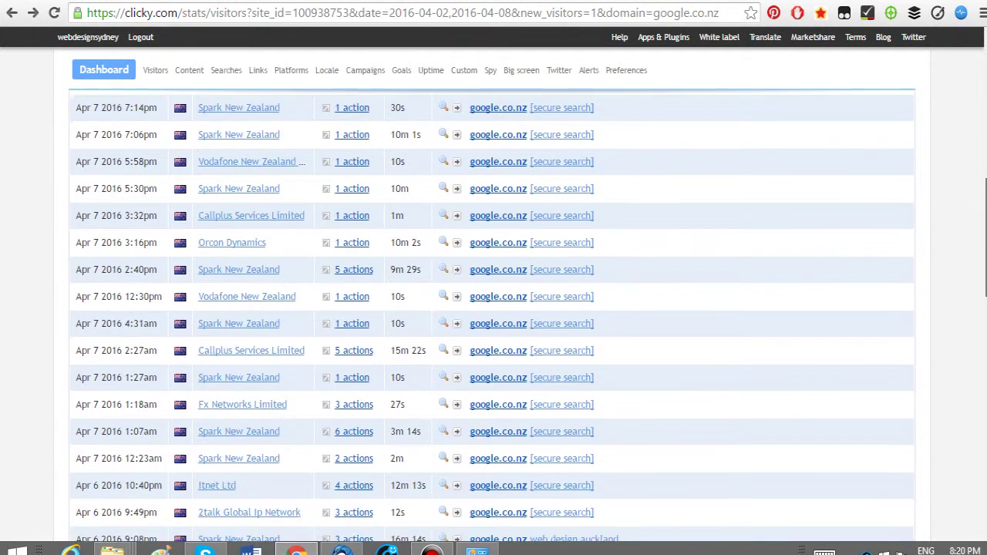
scroll(494, 308, "down", 2)
scroll(493, 308, "down", 1)
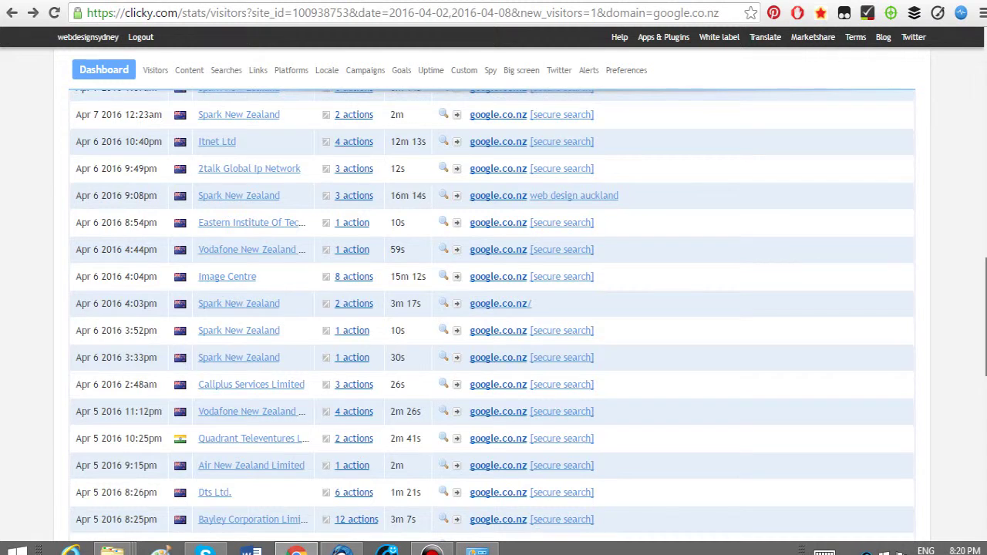
scroll(493, 308, "up", 9)
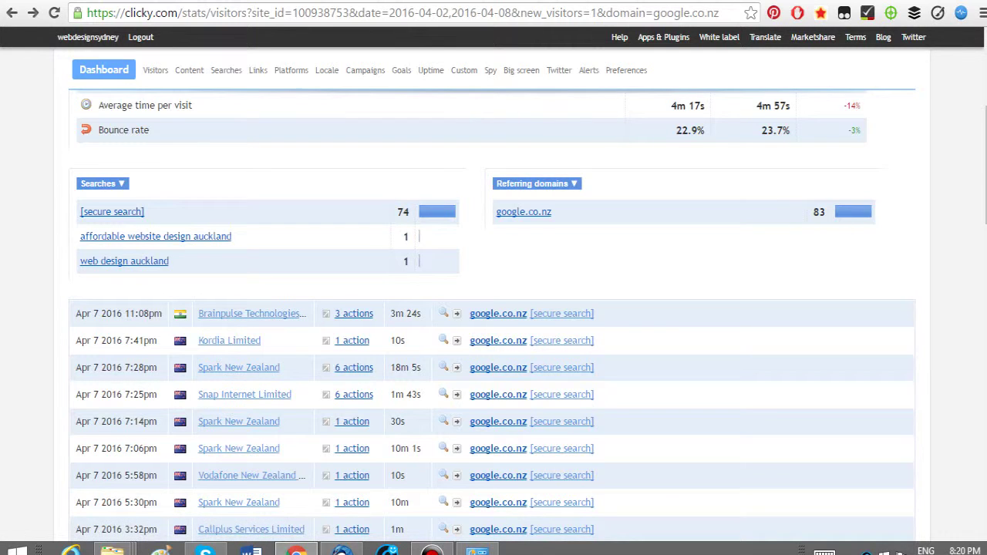
scroll(493, 309, "down", 2)
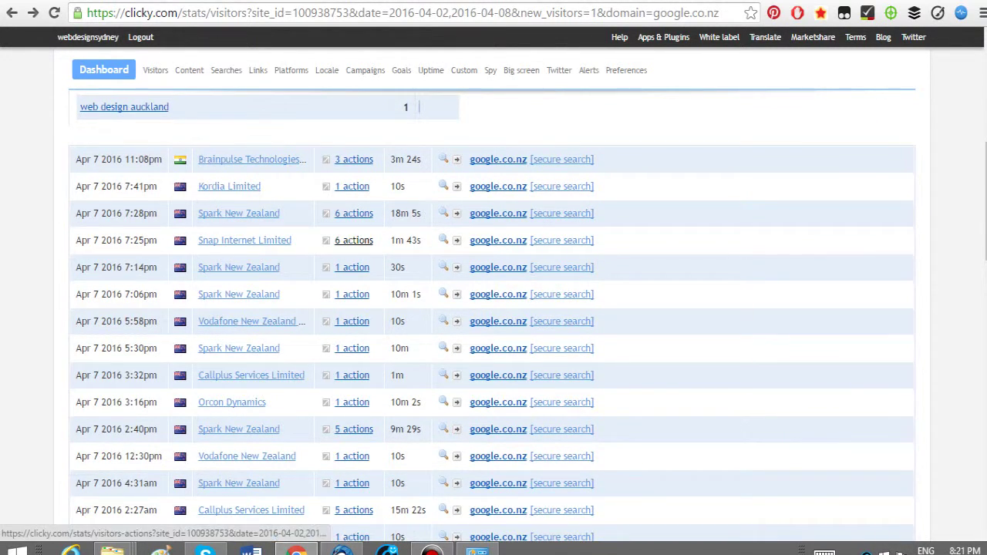
left_click(353, 240)
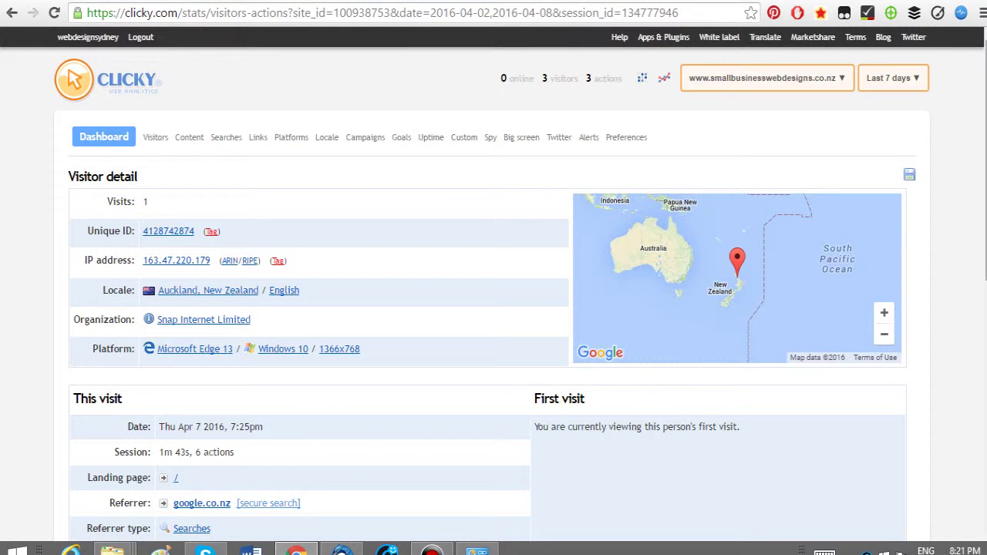
scroll(492, 312, "down", 5)
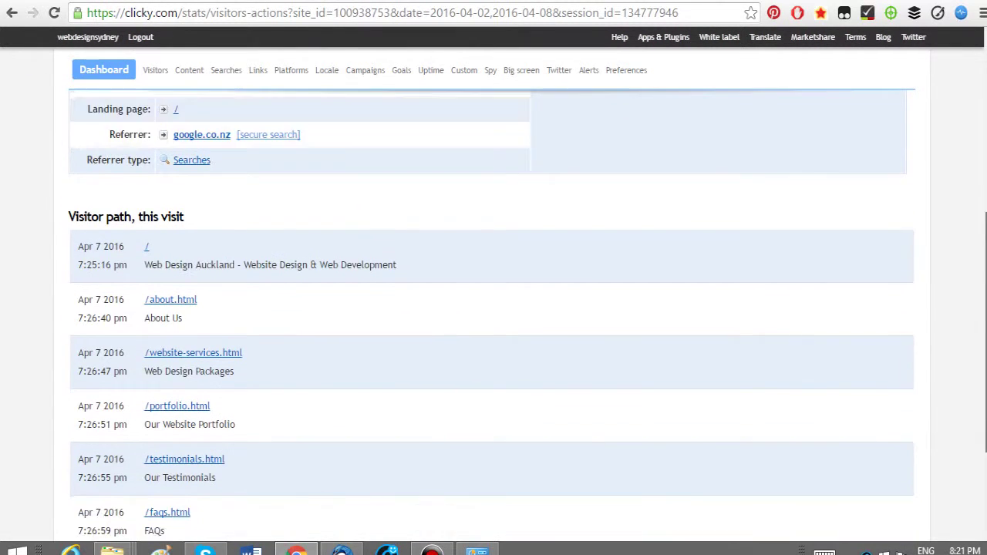
scroll(493, 308, "down", 1)
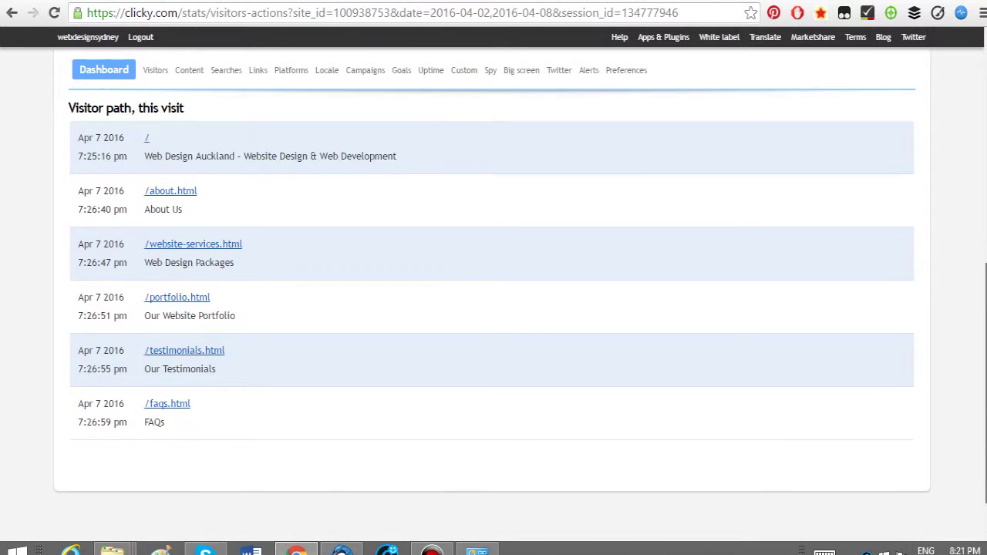
scroll(493, 308, "up", 5)
scroll(493, 308, "up", 3)
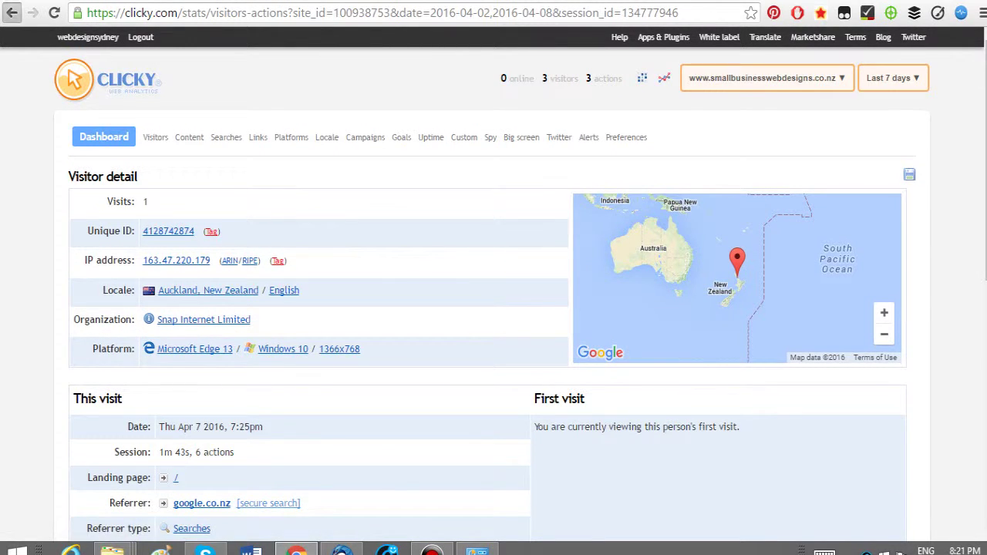
key("alt+Left")
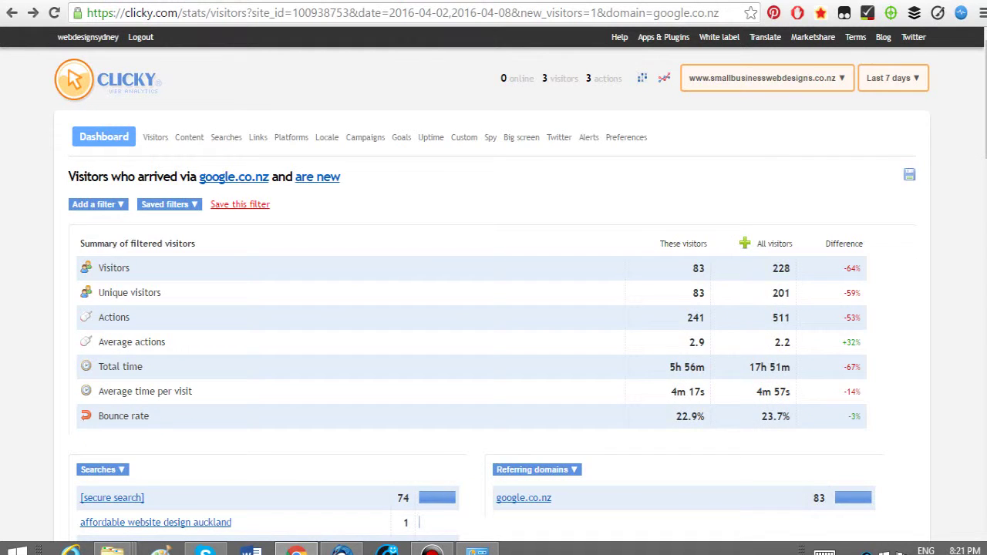
scroll(494, 308, "down", 9)
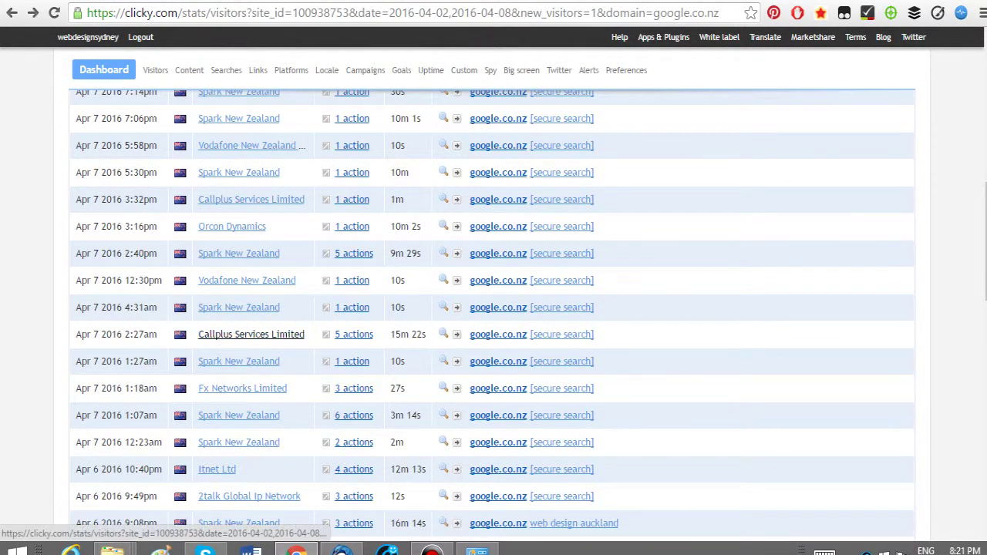
left_click(252, 334)
scroll(251, 334, "down", 1)
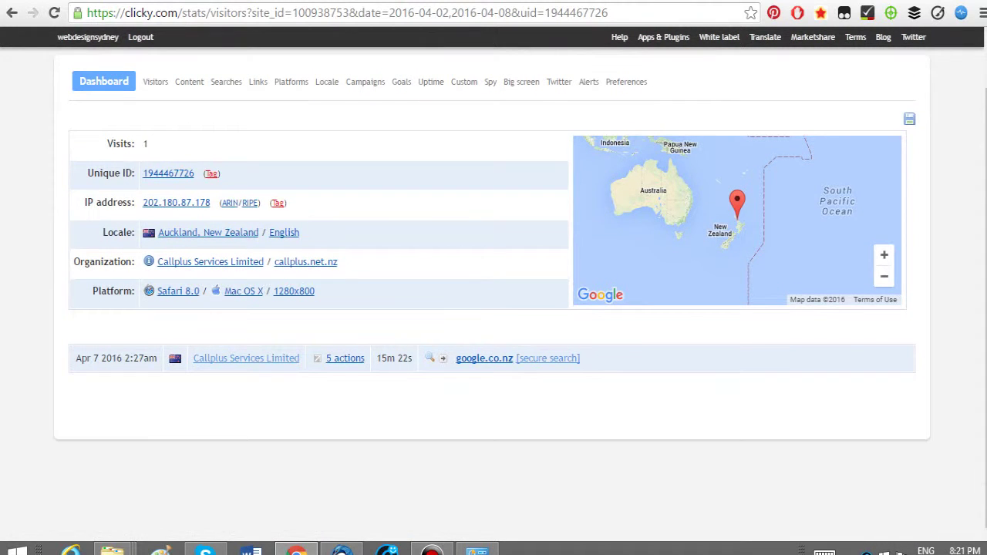
left_click(12, 12)
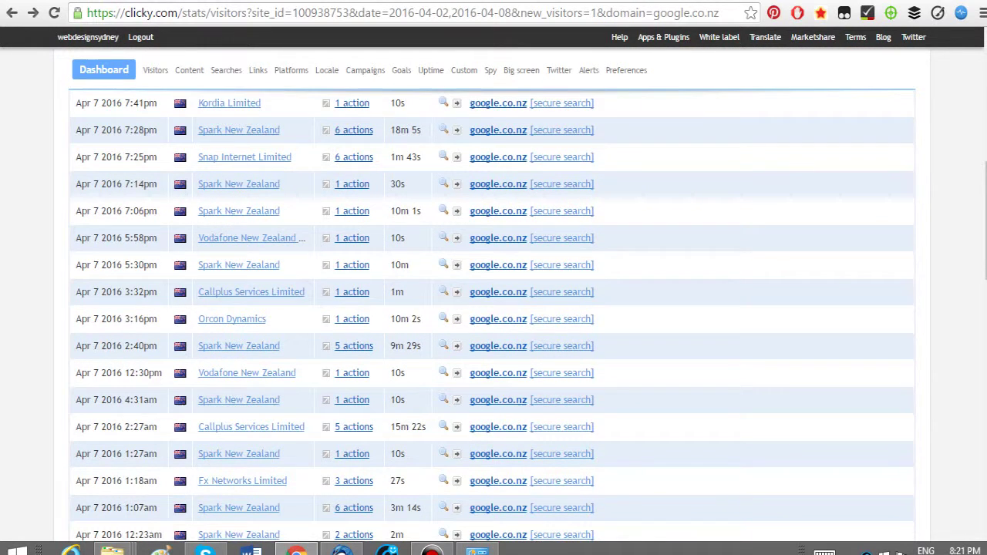
left_click(353, 426)
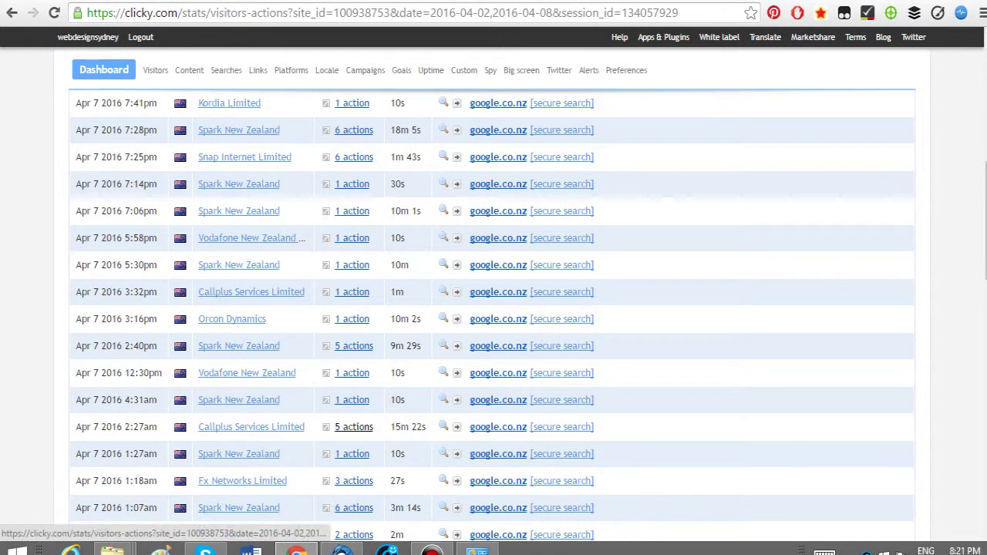
scroll(493, 293, "down", 5)
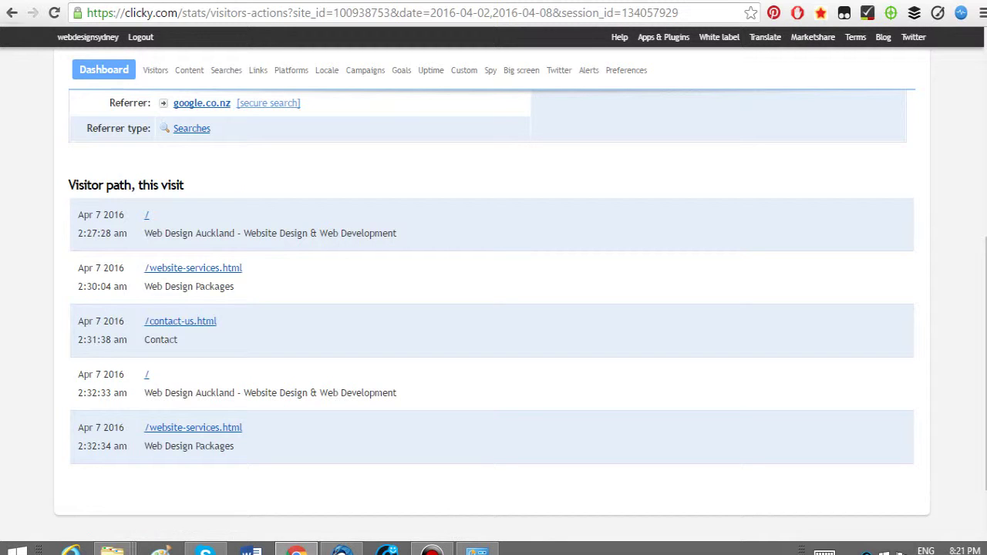
left_click(12, 13)
- Review the google.co.nz new-visitor figures, highlighting the Visitors values 83 and 228
scroll(493, 309, "down", 7)
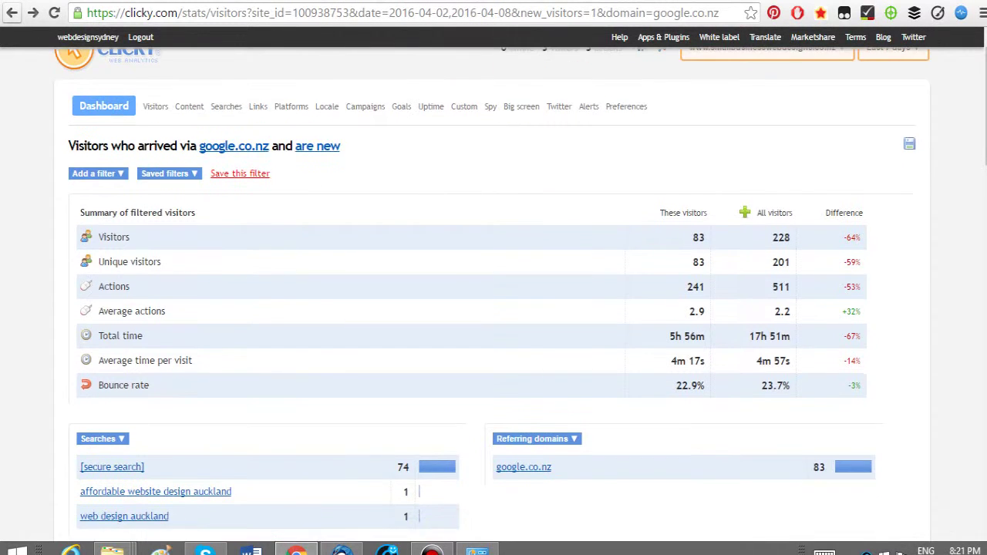
scroll(493, 308, "down", 14)
scroll(493, 308, "down", 3)
scroll(494, 309, "up", 2)
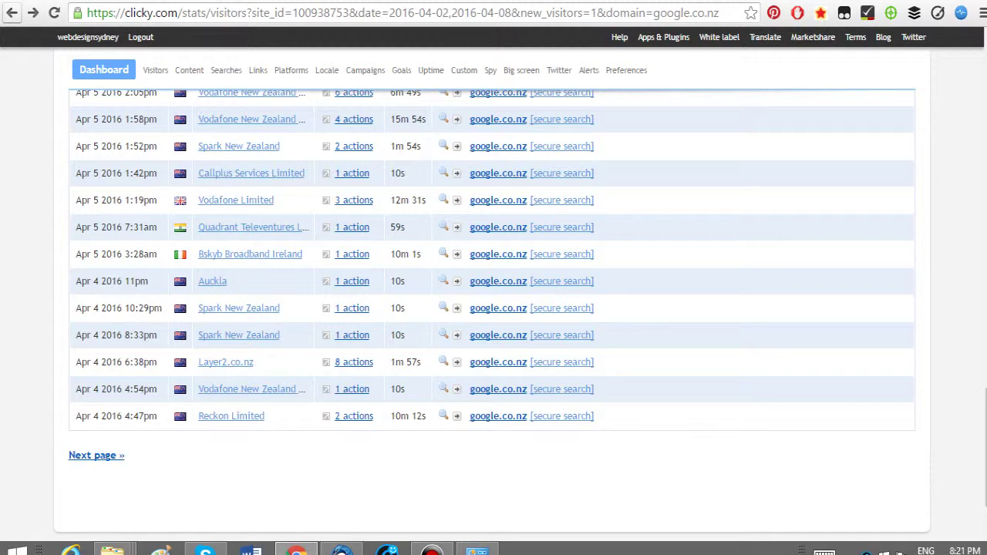
scroll(493, 309, "up", 15)
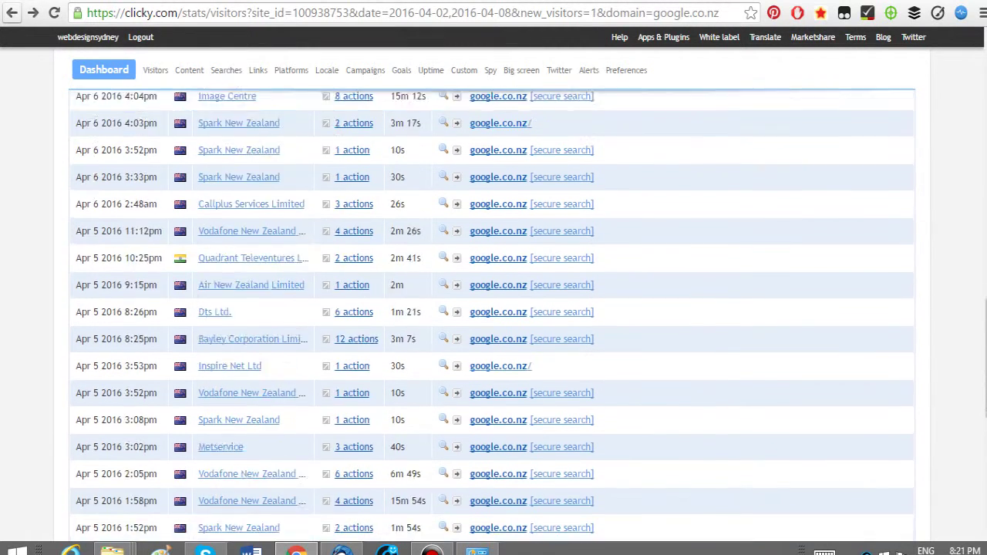
scroll(493, 308, "up", 6)
scroll(493, 308, "down", 1)
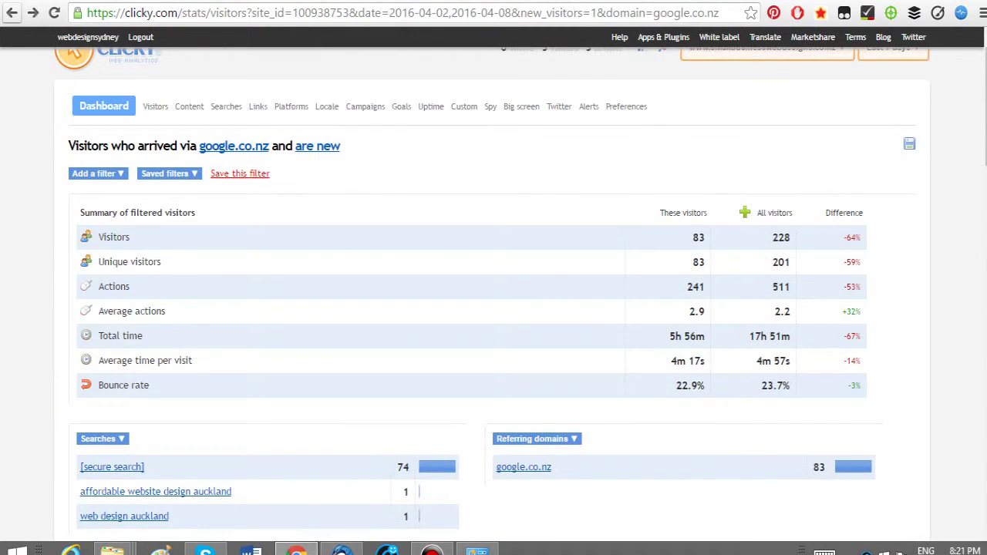
scroll(494, 309, "down", 1)
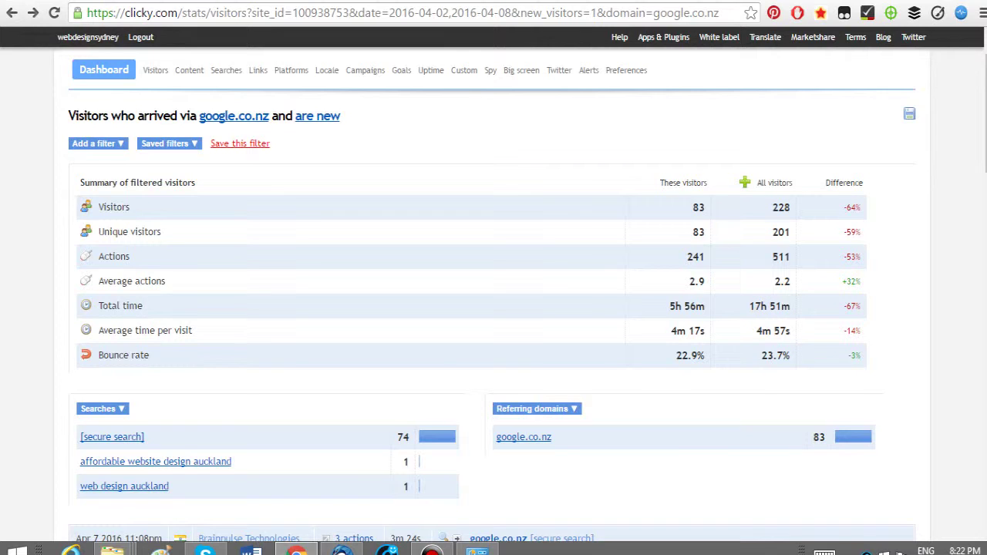
left_click_drag(463, 207, 164, 231)
- Highlight the 22.9% and 23.7% bounce rates, then open the unfiltered 7-day visitor log
scroll(493, 308, "down", 1)
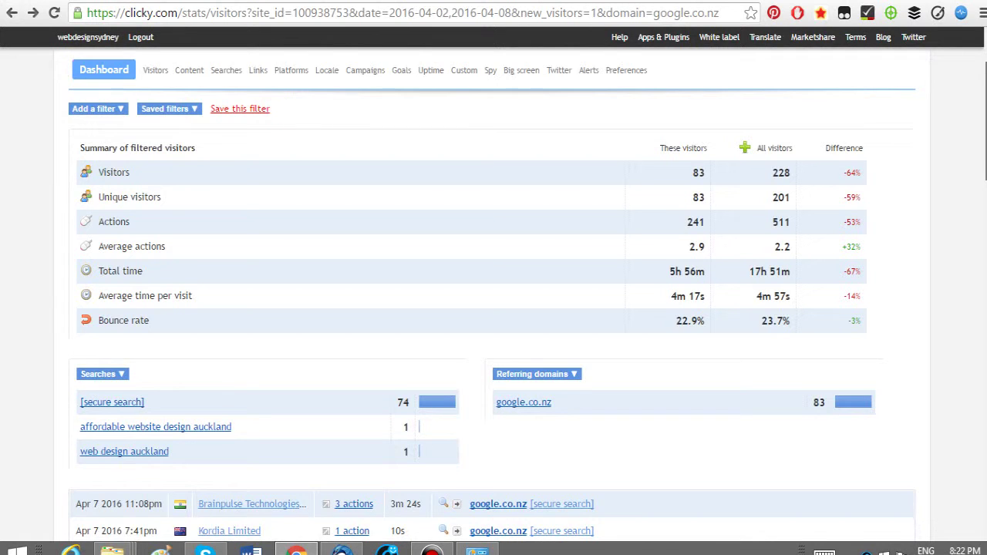
scroll(494, 309, "up", 2)
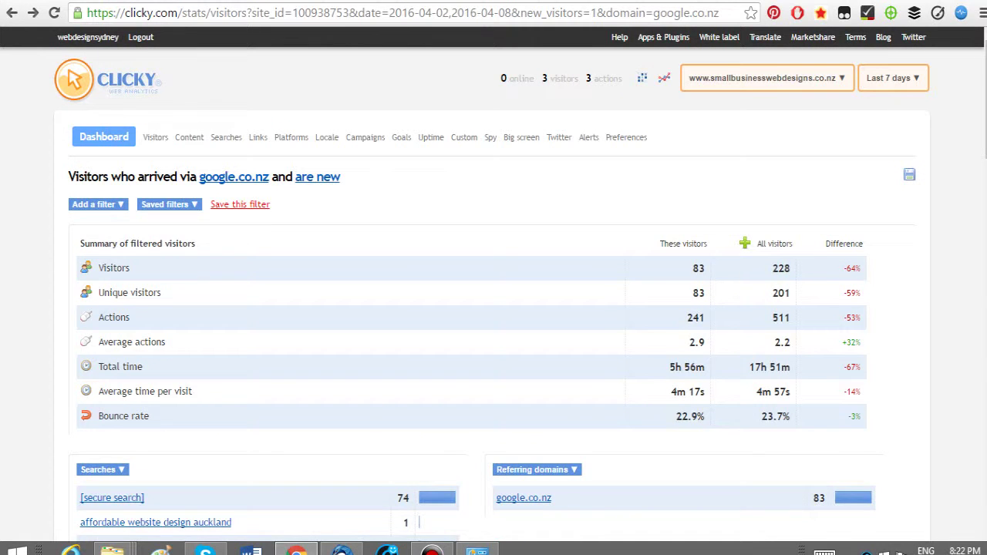
left_click_drag(675, 416, 791, 416)
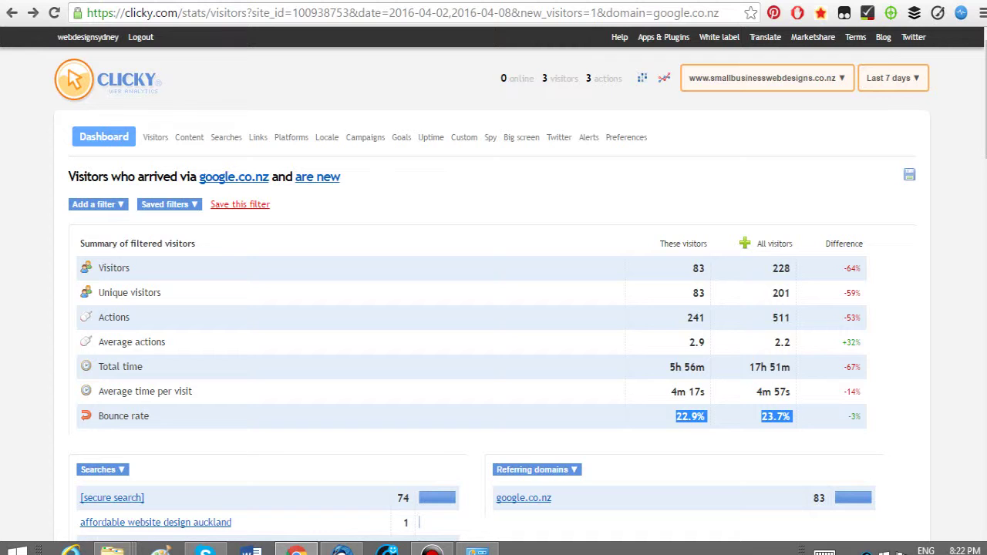
left_click(155, 137)
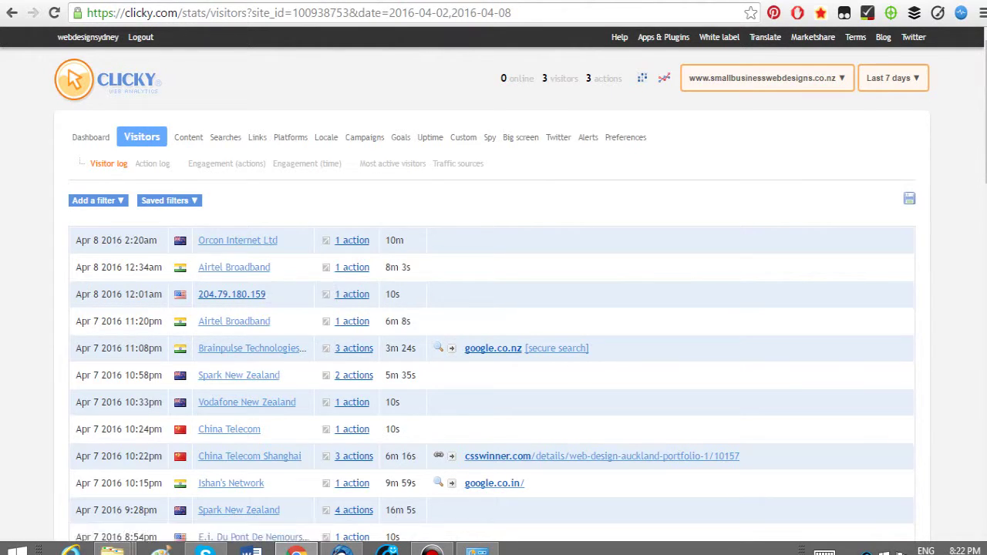
- Show the 7-day Content Pages report, led by the home page with 202 views from 149 visitors
left_click(188, 137)
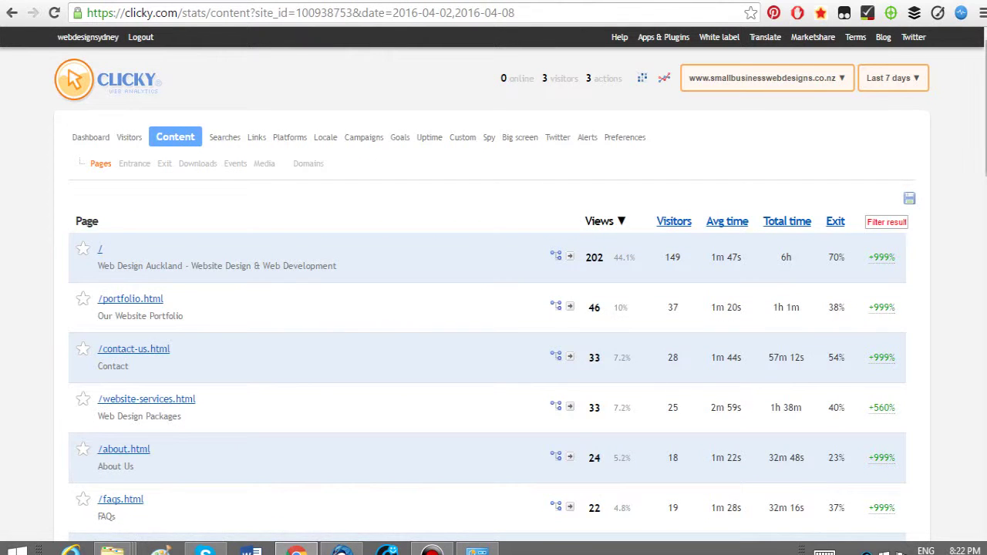
scroll(493, 308, "down", 3)
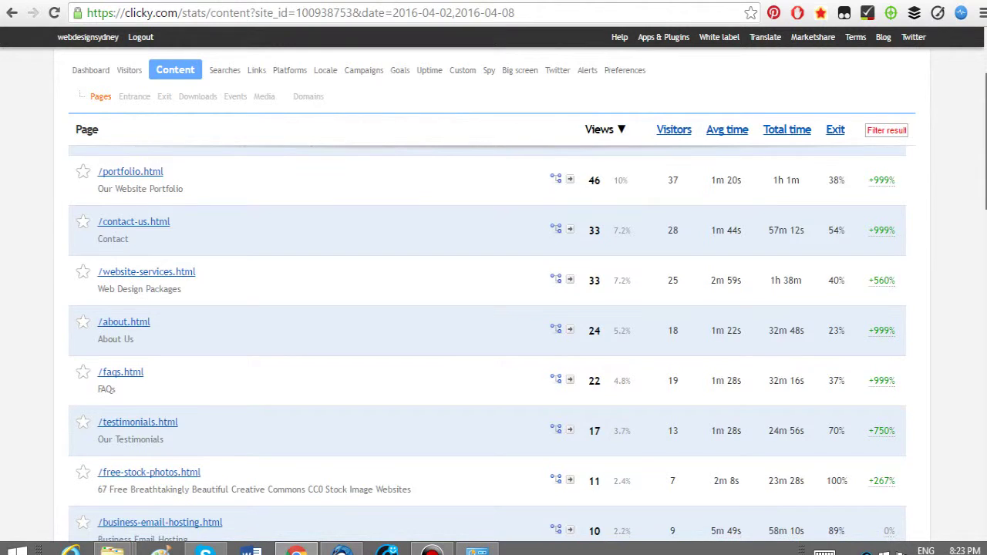
scroll(493, 308, "up", 3)
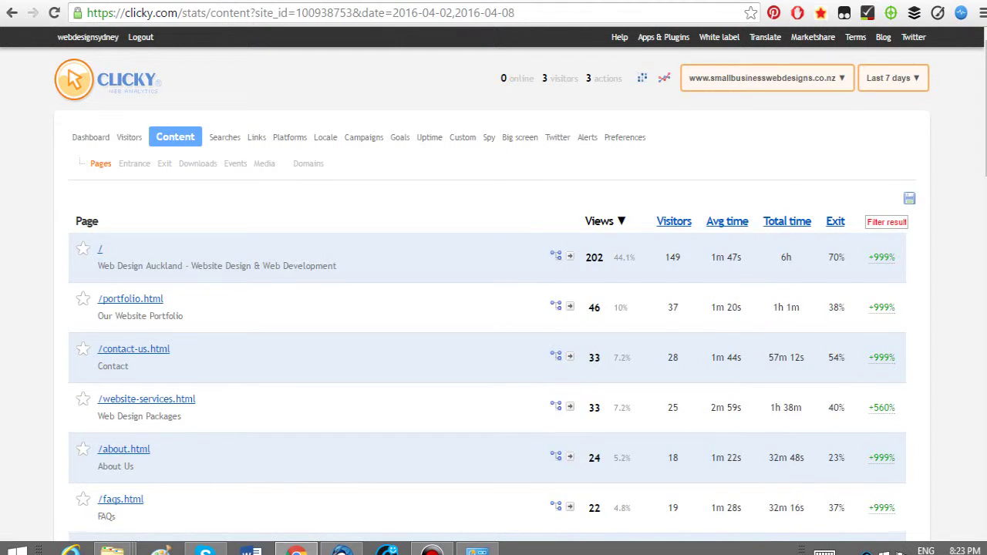
scroll(494, 309, "down", 3)
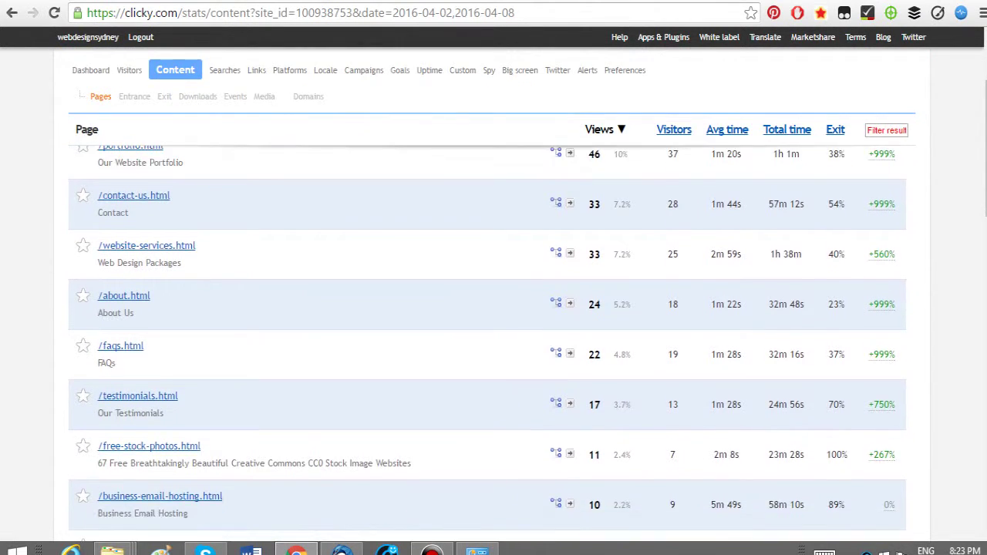
scroll(493, 340, "down", 1)
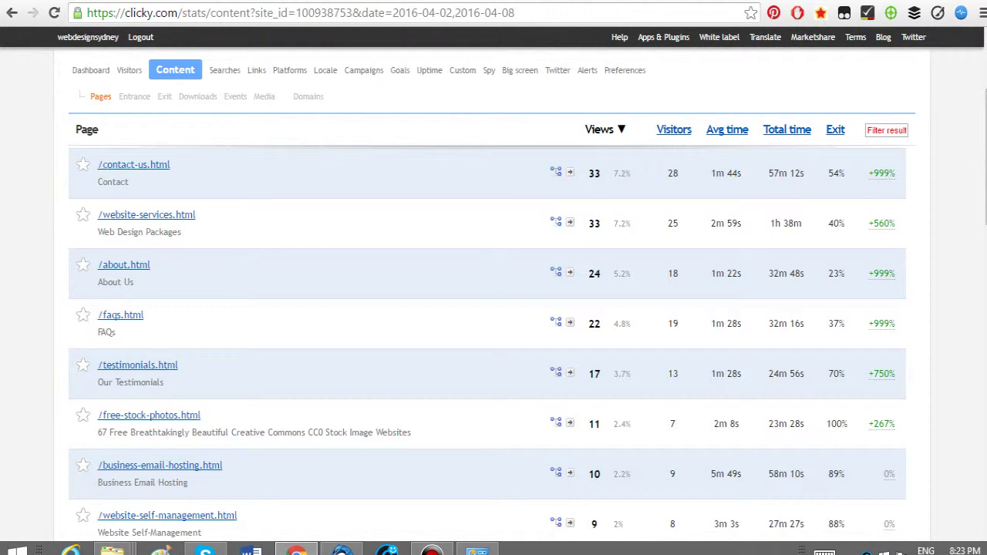
scroll(494, 339, "down", 1)
scroll(493, 339, "down", 3)
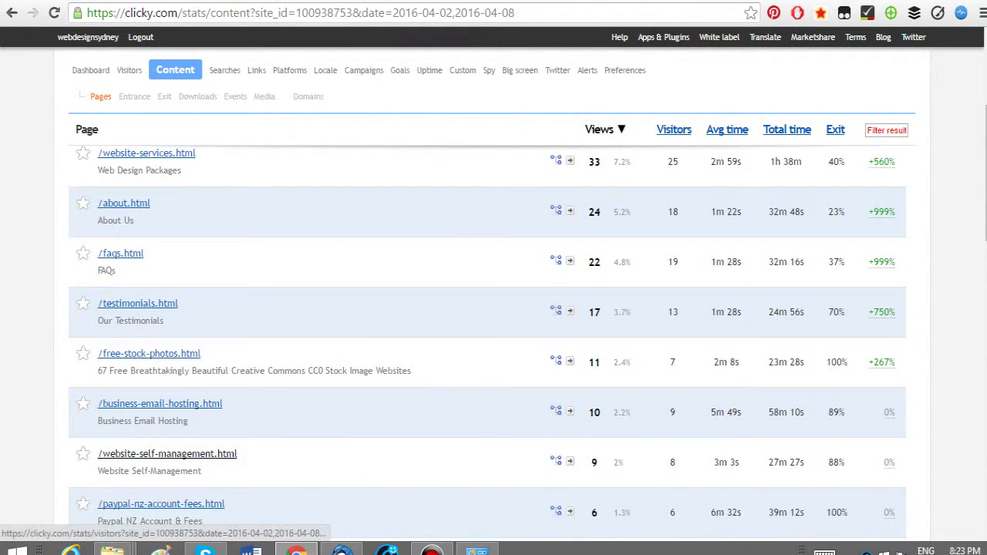
scroll(494, 339, "down", 4)
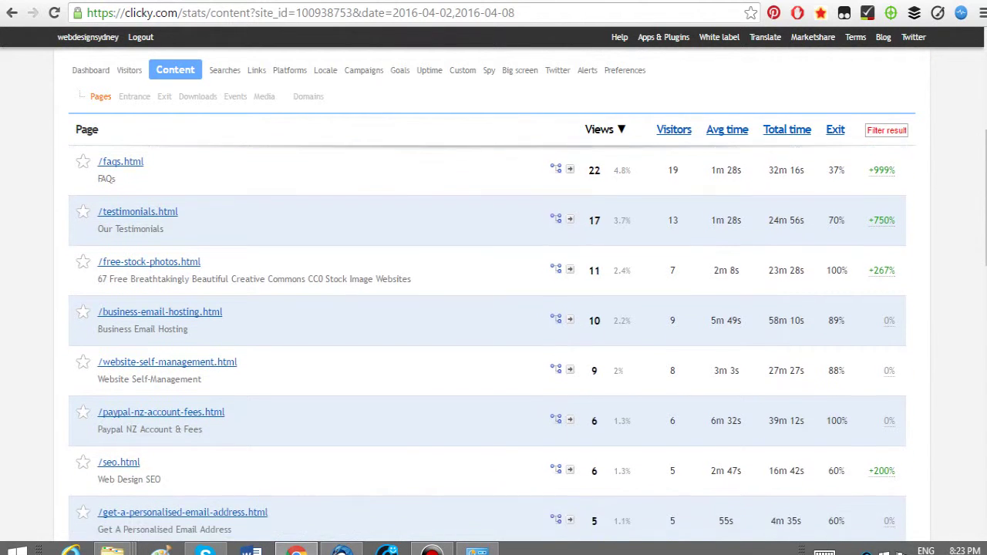
scroll(494, 339, "down", 1)
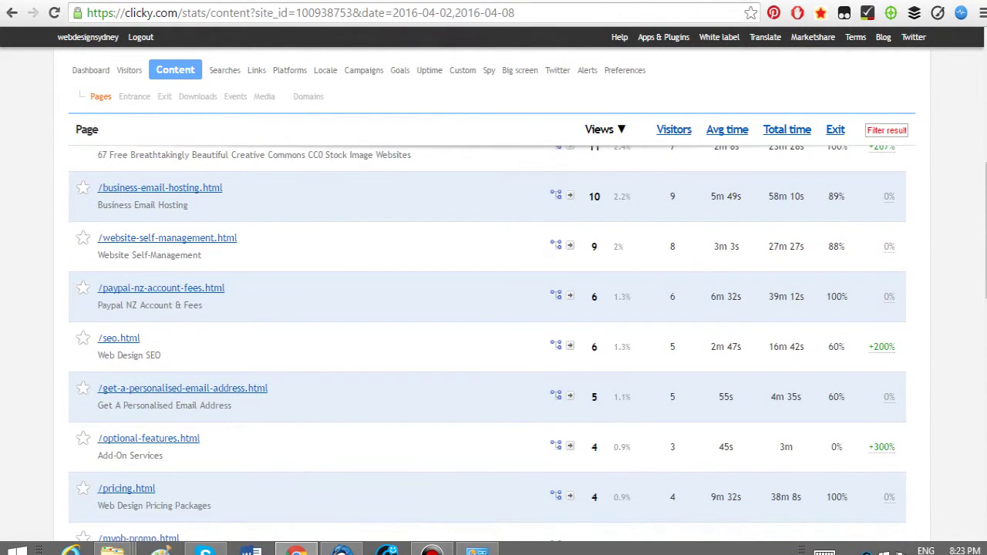
scroll(494, 339, "down", 5)
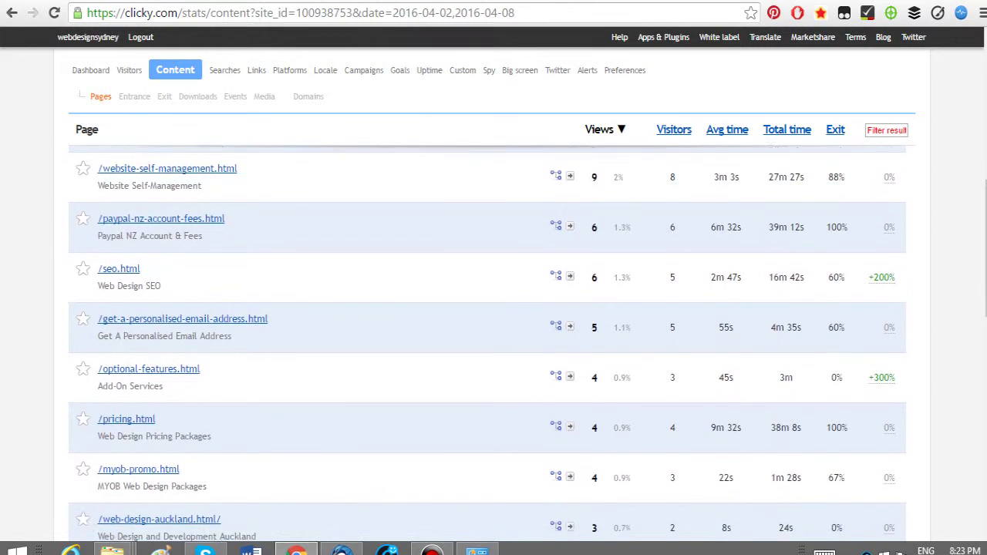
scroll(494, 339, "down", 5)
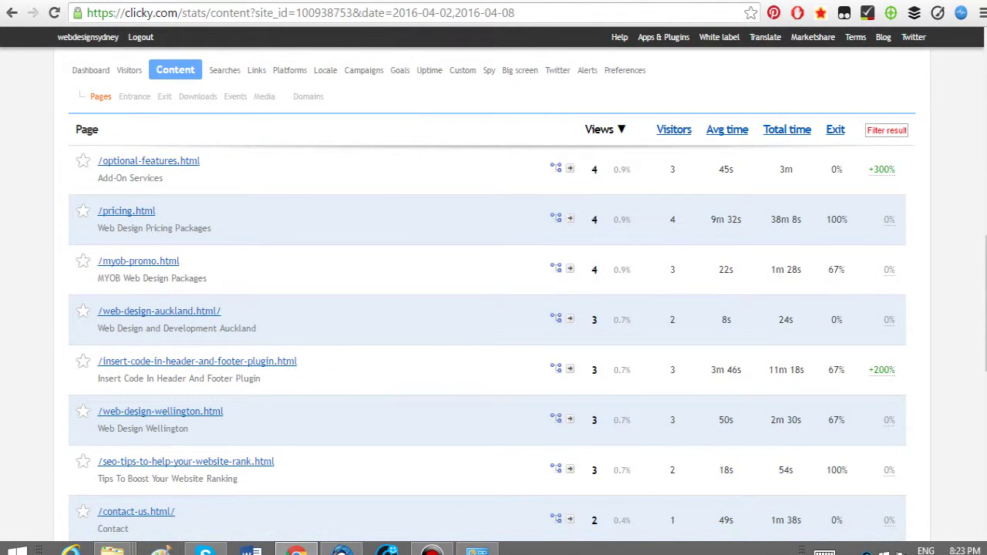
scroll(493, 339, "down", 3)
scroll(494, 340, "up", 3)
scroll(493, 340, "up", 10)
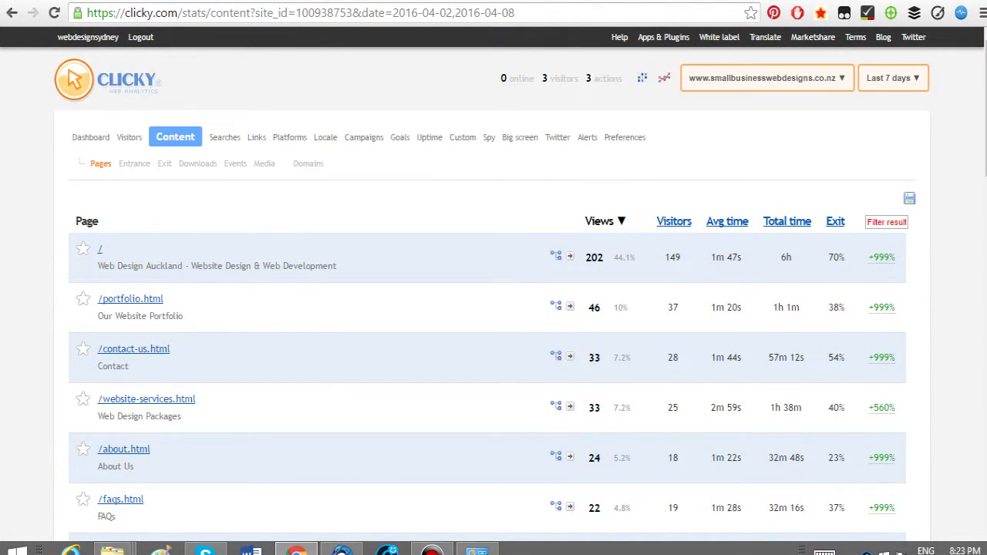
- Show the Entrance pages report, where the home page is the entry for 144 visitors (63.7%)
left_click(134, 164)
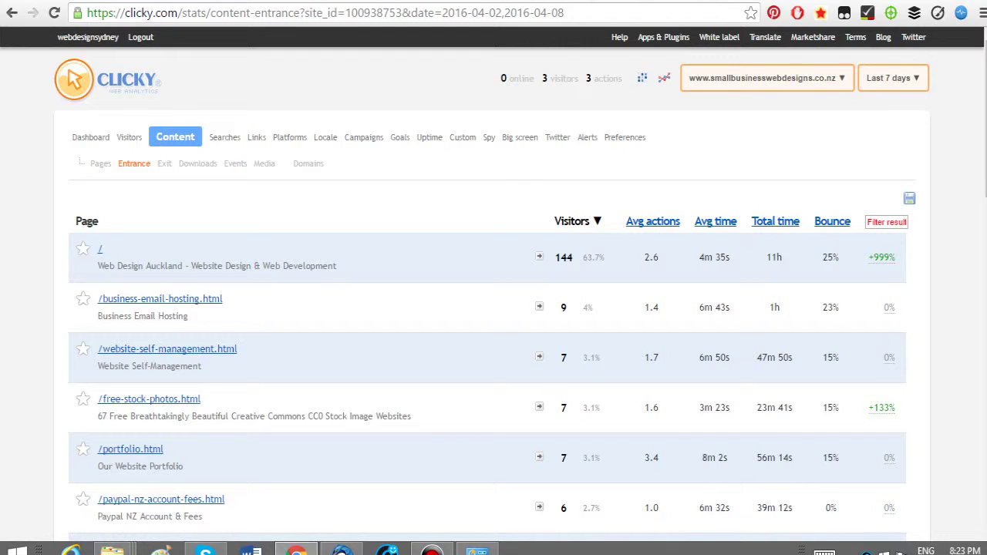
scroll(493, 293, "down", 1)
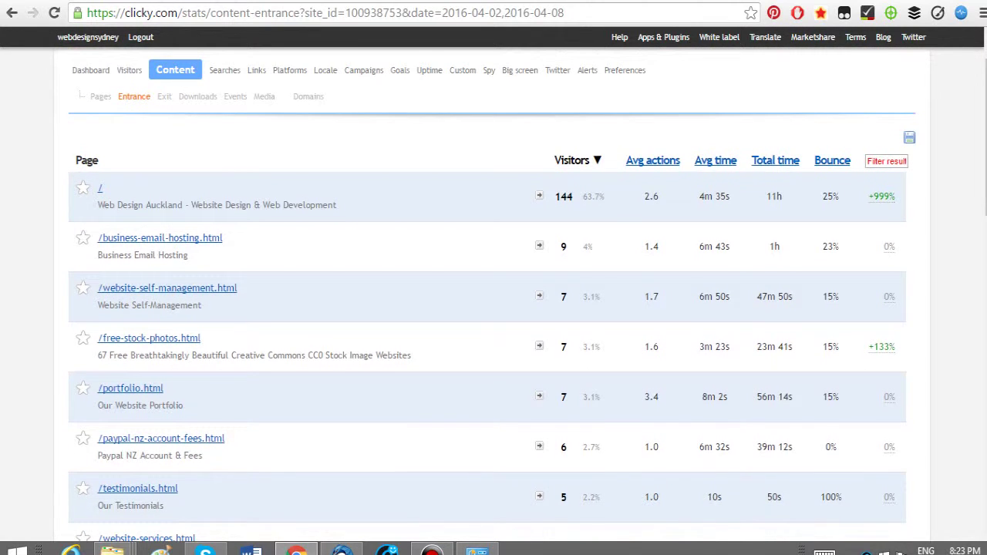
scroll(493, 332, "down", 1)
scroll(494, 331, "up", 1)
scroll(494, 309, "up", 1)
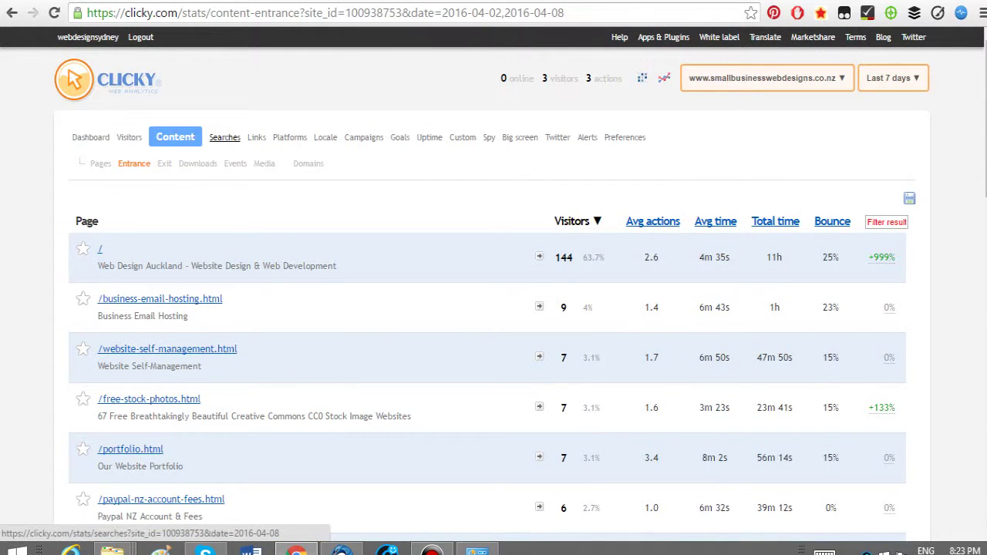
- Browse the Exit, Downloads, Events and Media content reports, ending on Domains with 458 hits
left_click(164, 164)
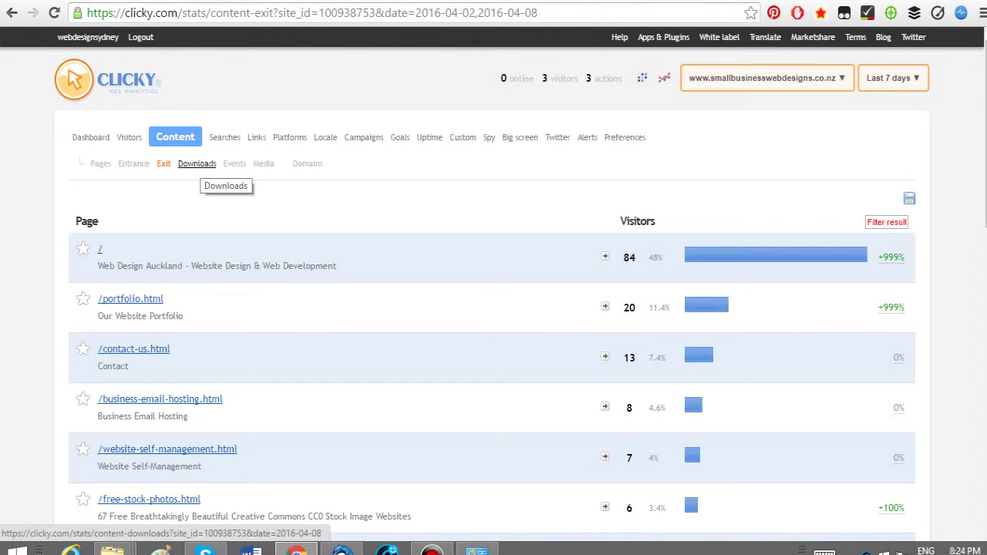
right_click(197, 162)
key("Escape")
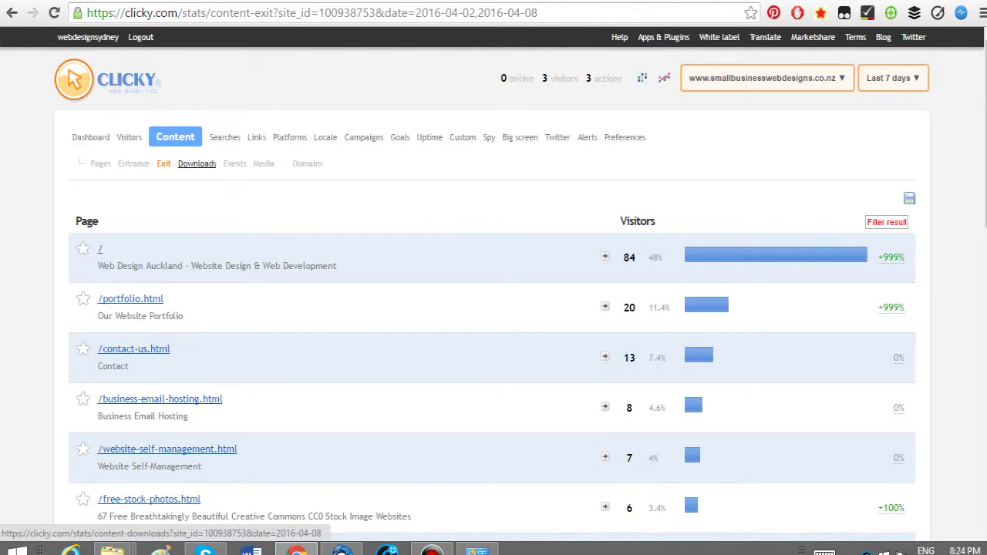
left_click(197, 164)
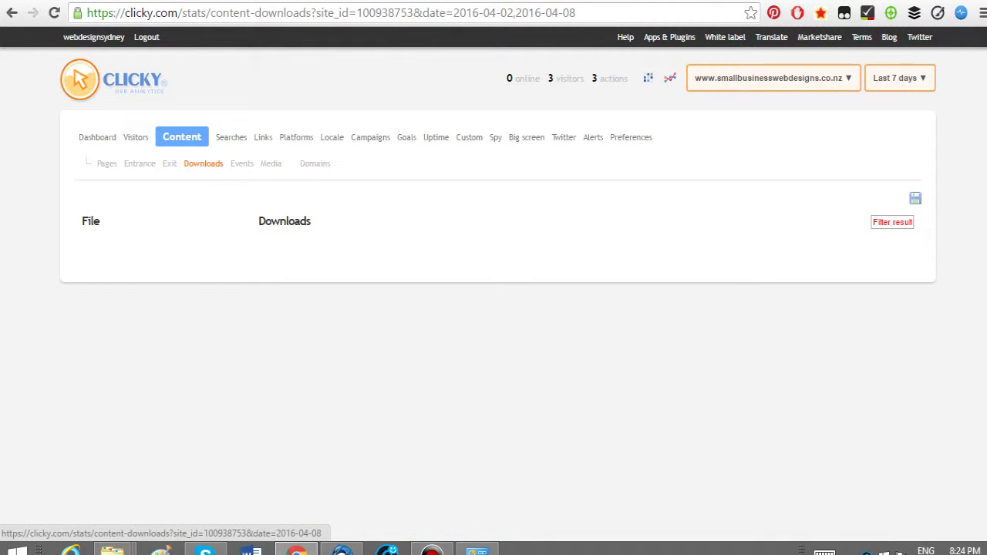
left_click(241, 163)
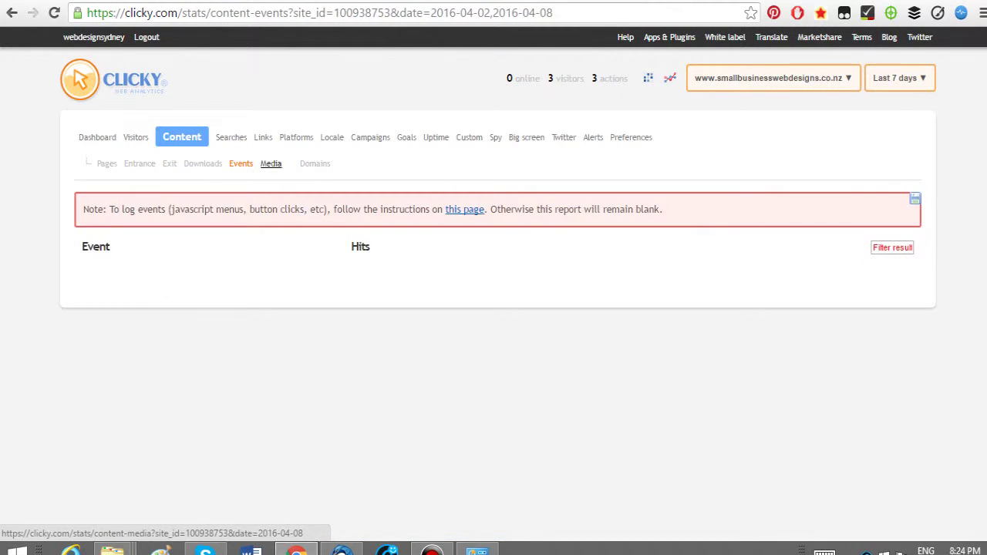
left_click(270, 163)
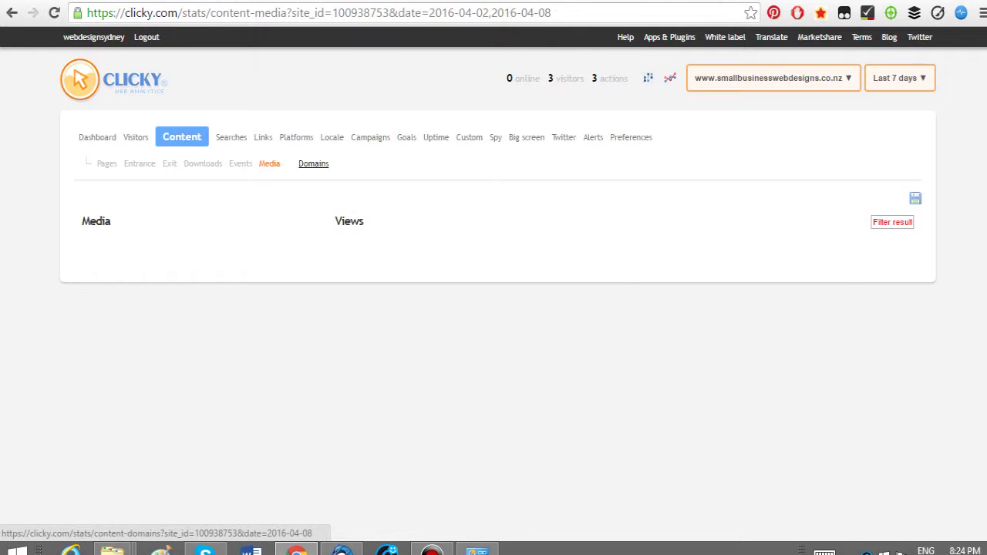
left_click(313, 163)
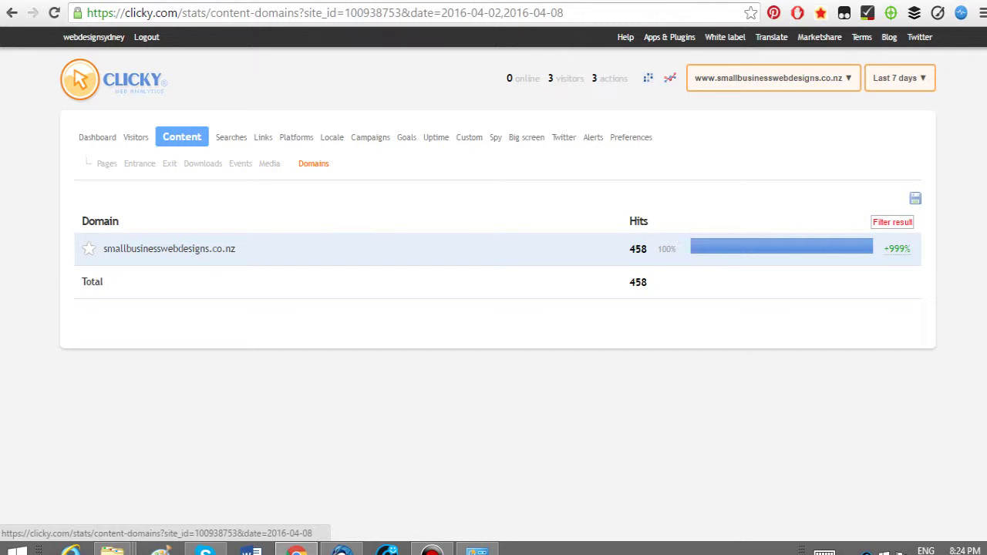
- Check the visitors who arrived via [secure search], then return to the search terms list
left_click(231, 137)
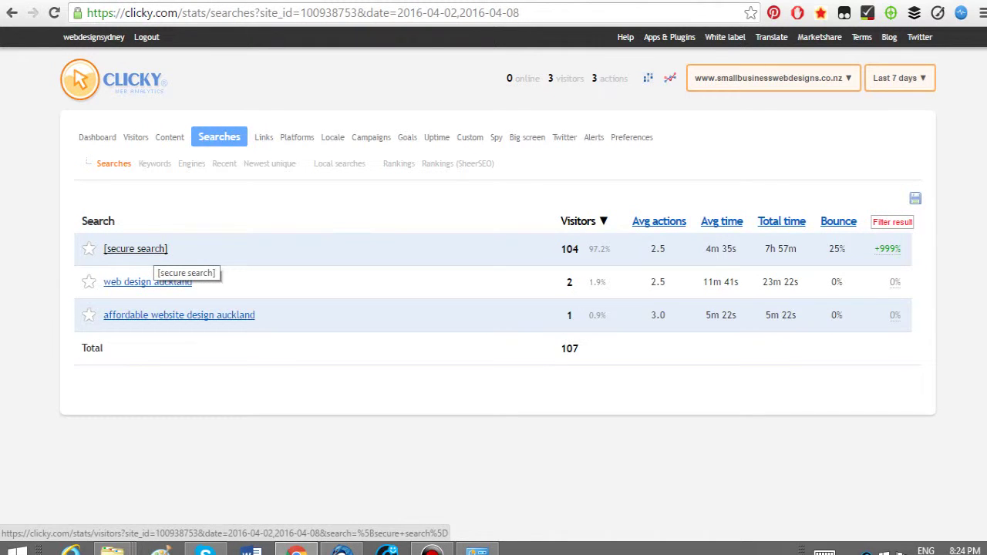
left_click(155, 250)
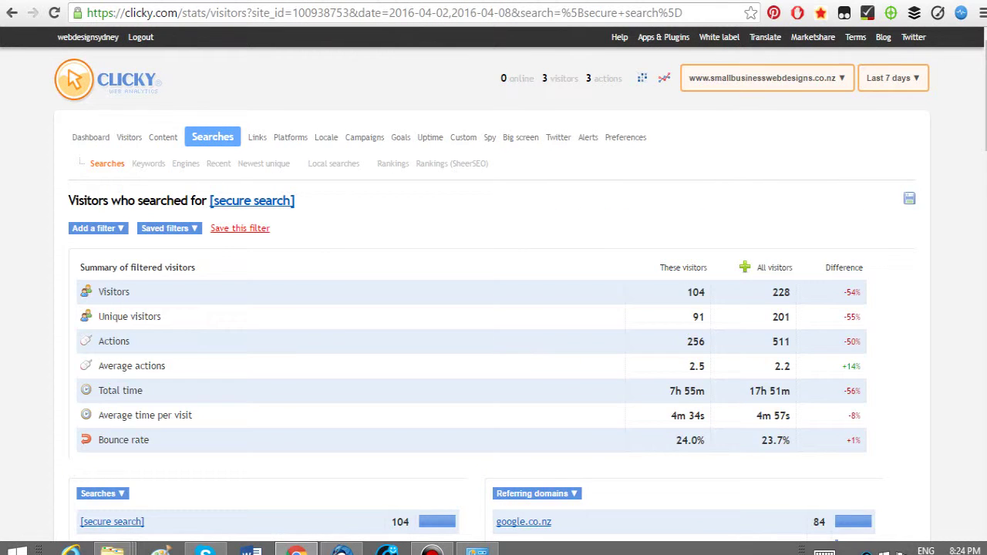
scroll(493, 308, "down", 4)
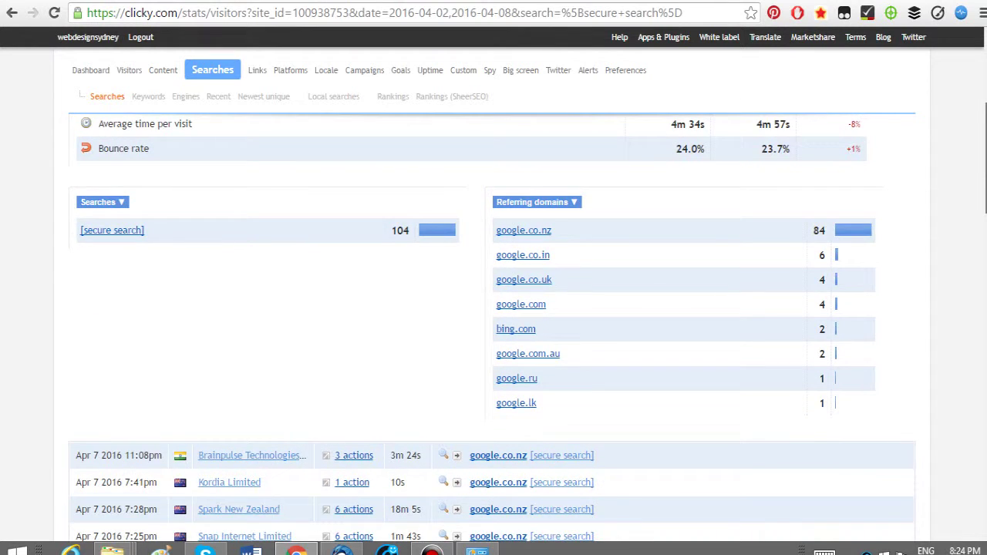
scroll(493, 308, "down", 3)
scroll(493, 309, "up", 7)
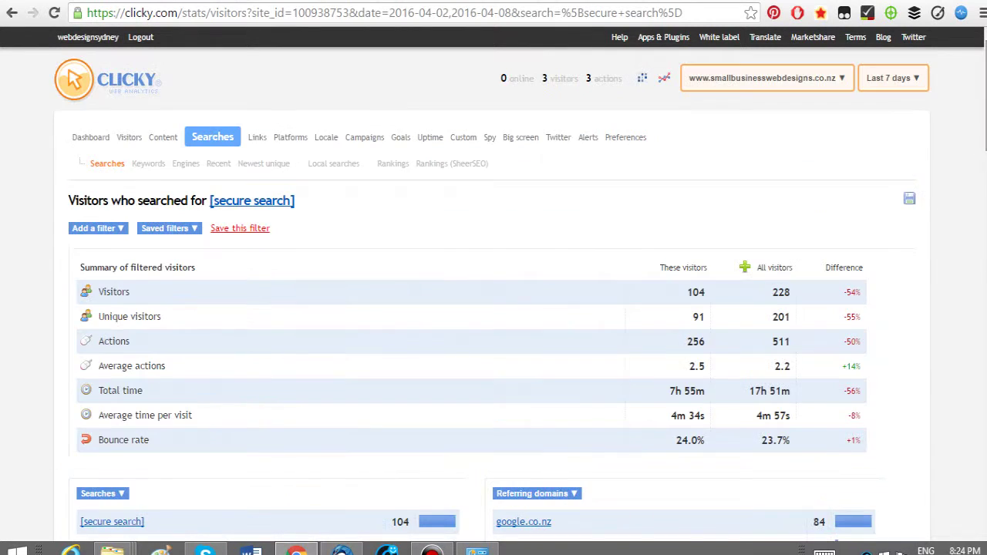
left_click(212, 136)
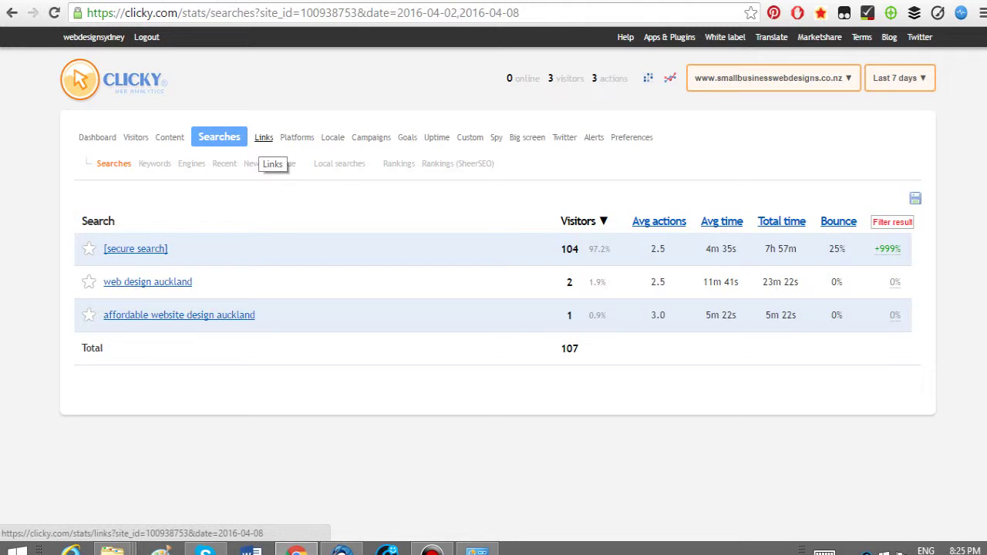
- Scroll through the incoming links report, briefly peeking at Platforms before returning
left_click(263, 139)
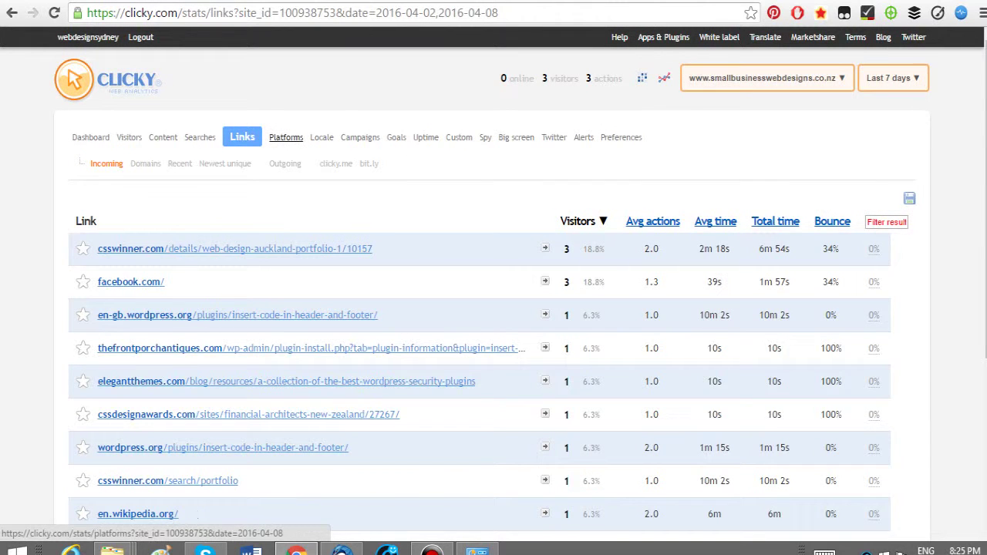
scroll(285, 140, "down", 2)
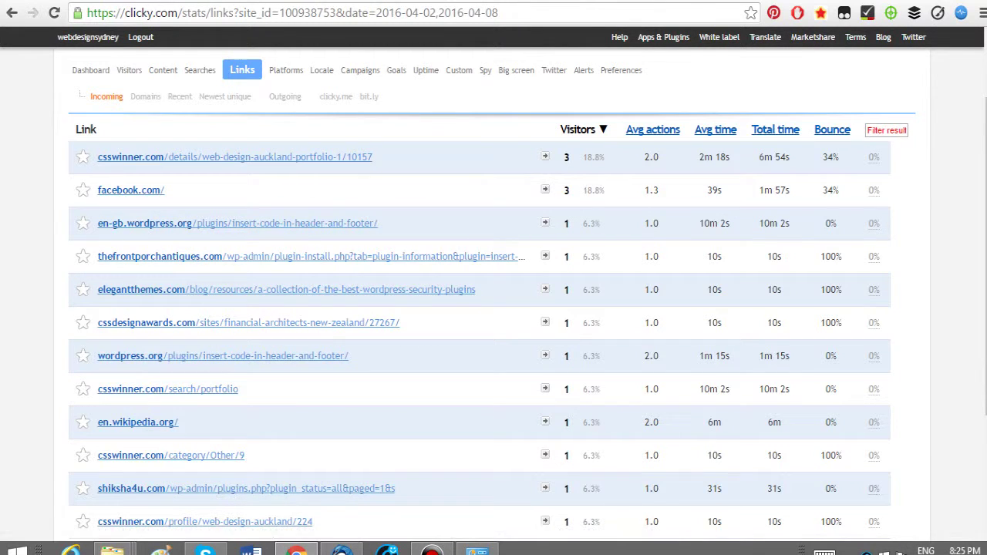
scroll(312, 231, "down", 3)
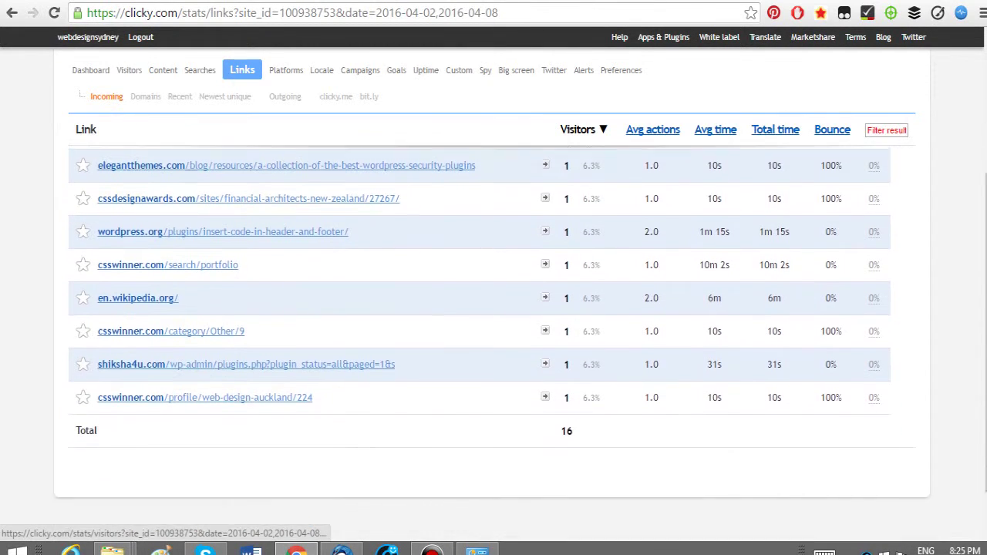
scroll(312, 231, "up", 1)
scroll(308, 231, "up", 4)
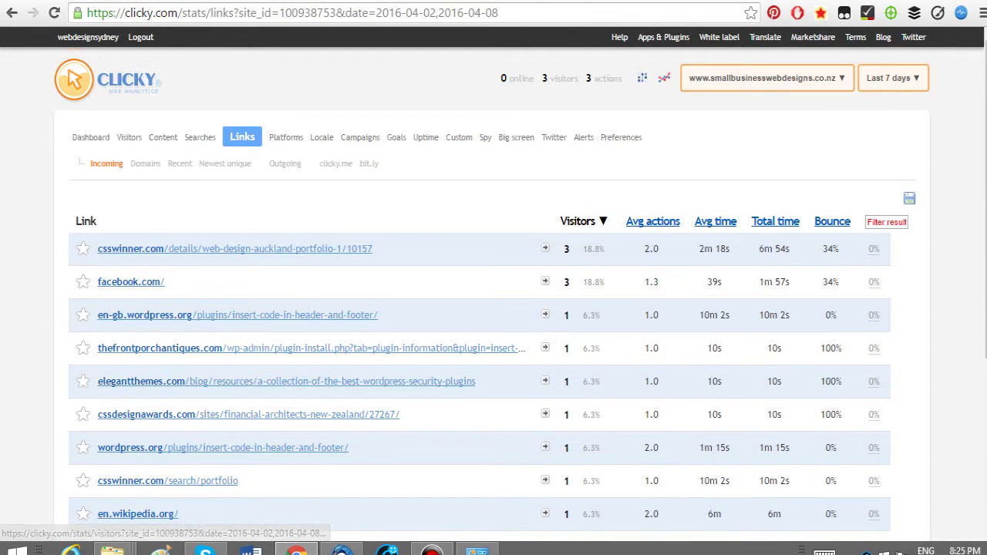
left_click(285, 137)
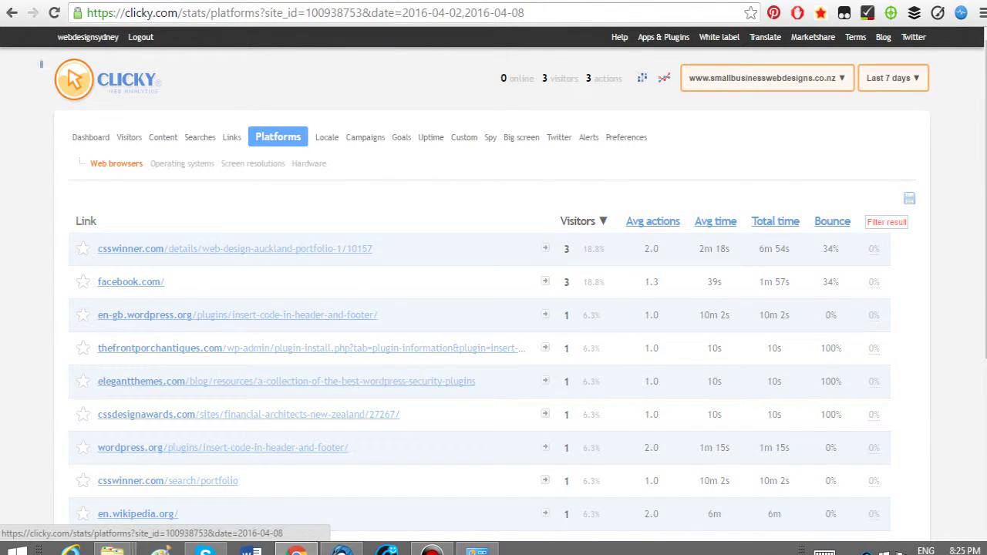
left_click(231, 137)
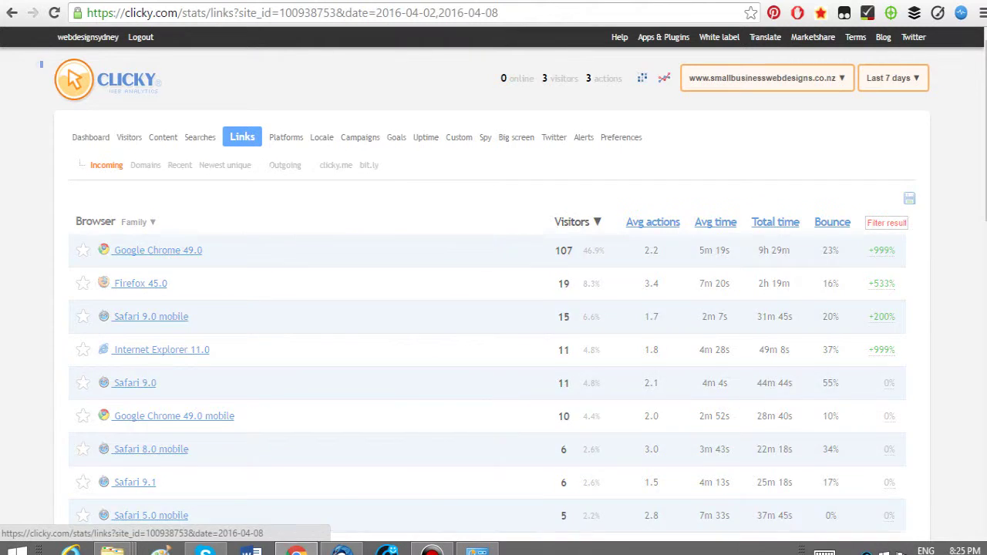
- Review the link Domains, Recent, Newest unique and Outgoing reports, ending on web browsers
left_click(146, 164)
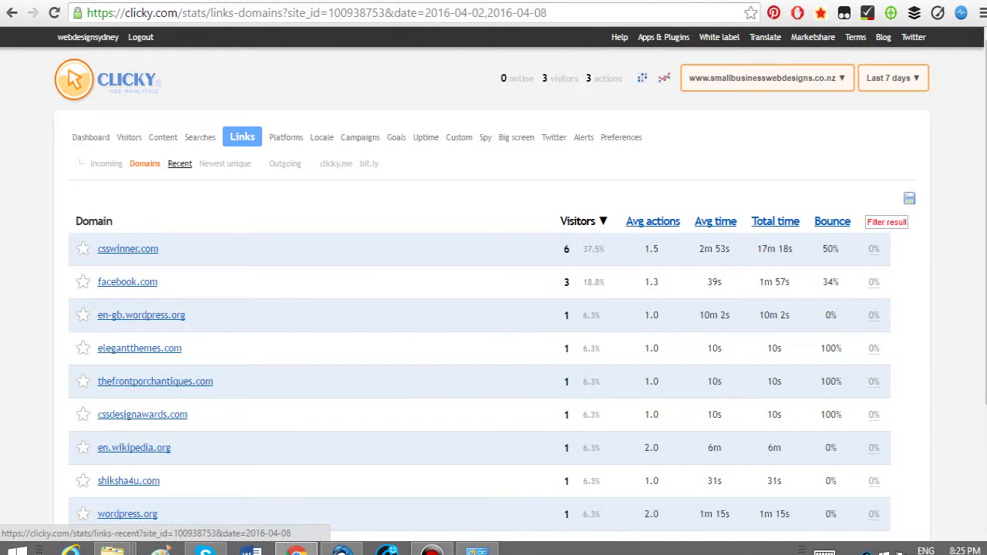
left_click(179, 164)
left_click(225, 163)
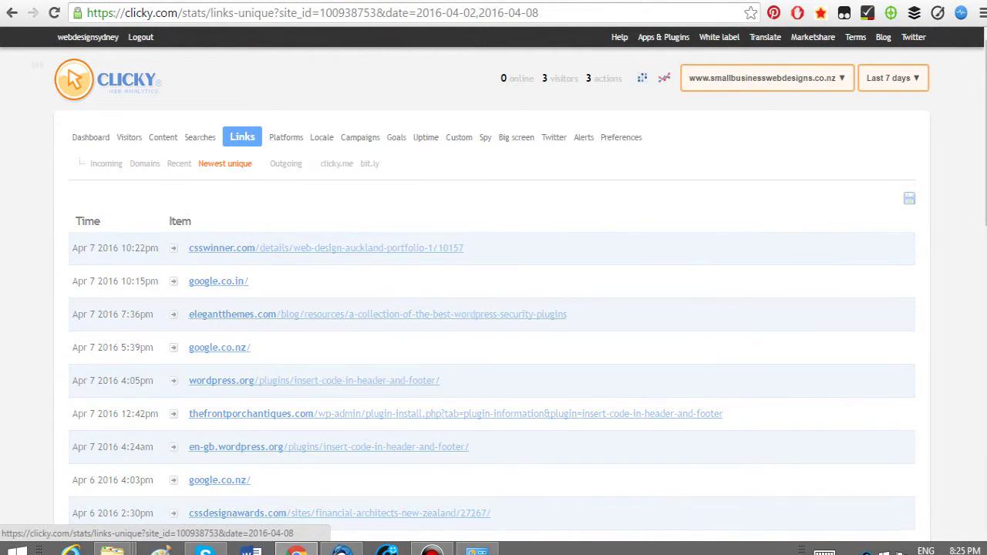
left_click(285, 163)
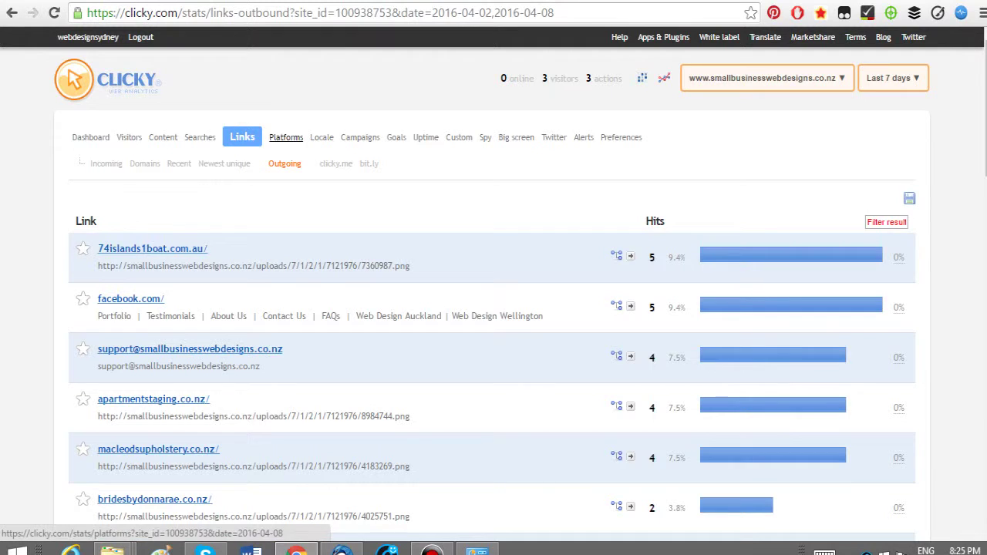
left_click(285, 137)
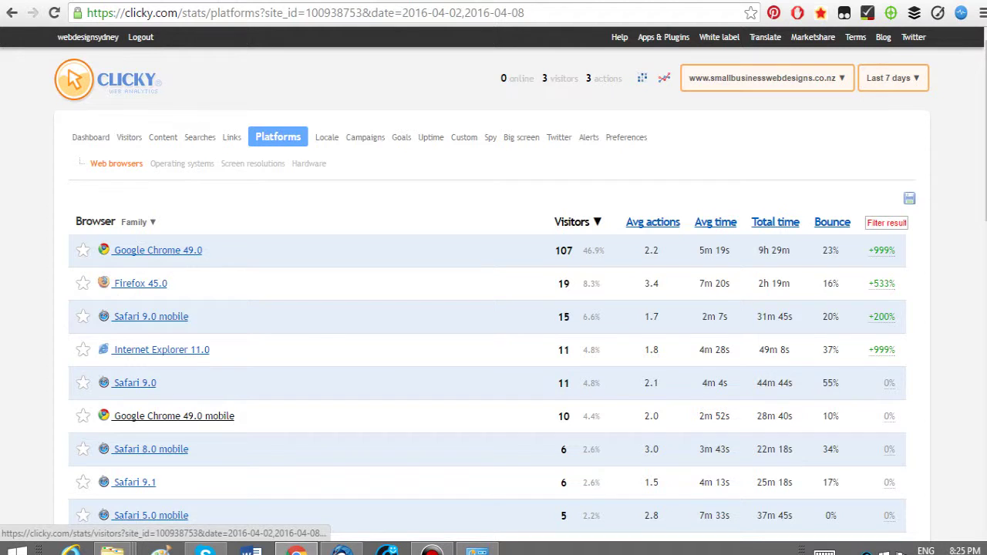
- Compare Operating systems, Hardware and Screen resolutions, settling on Operating systems led by Mac OS X
left_click(179, 163)
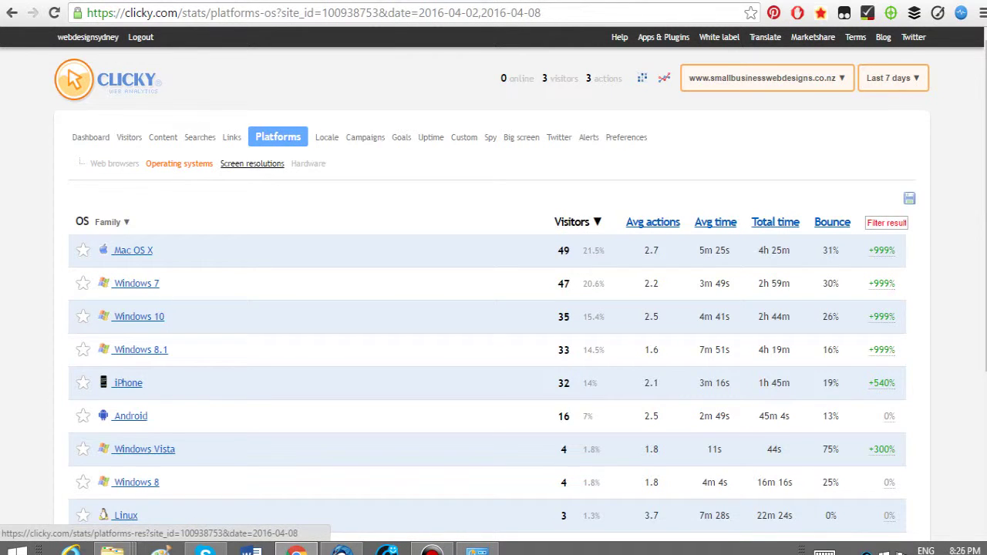
left_click(309, 163)
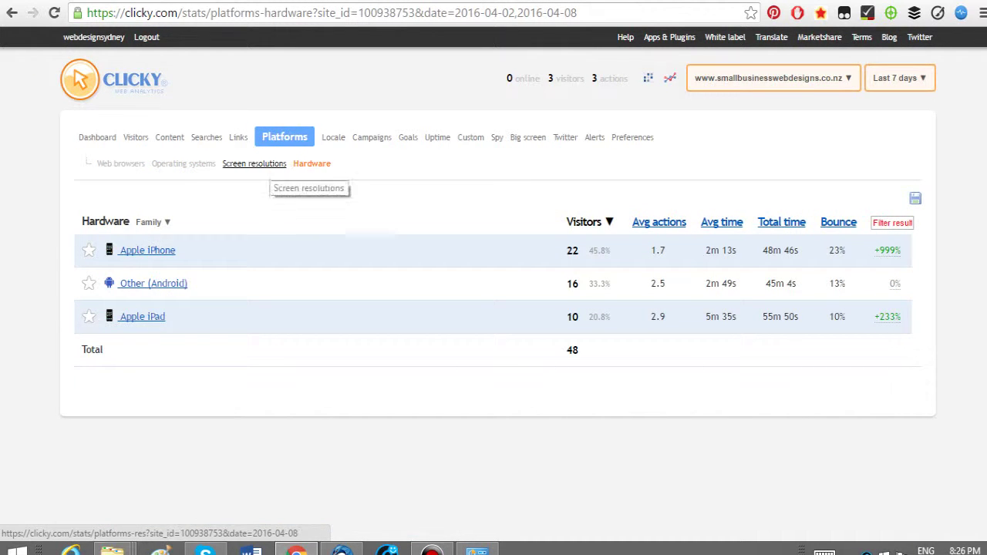
left_click(150, 222)
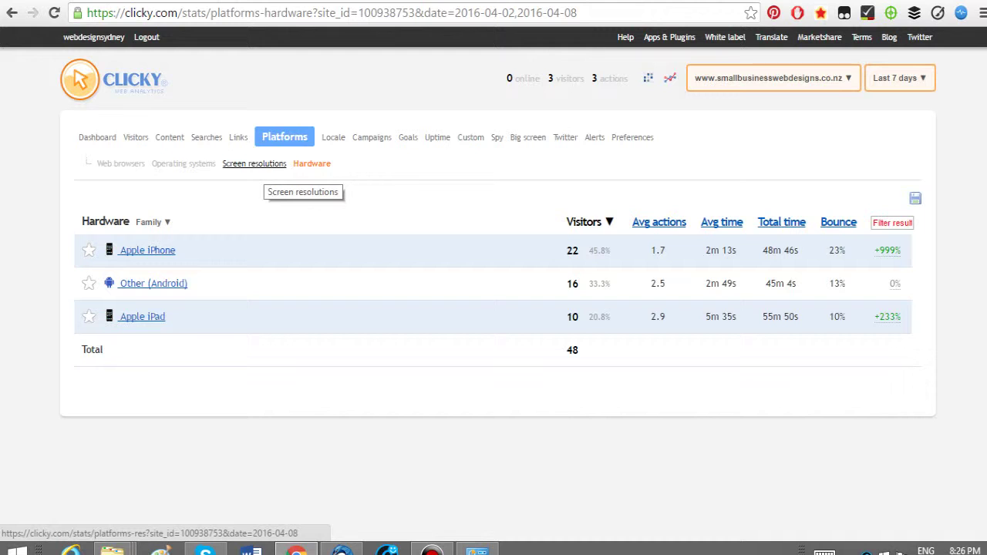
left_click(255, 164)
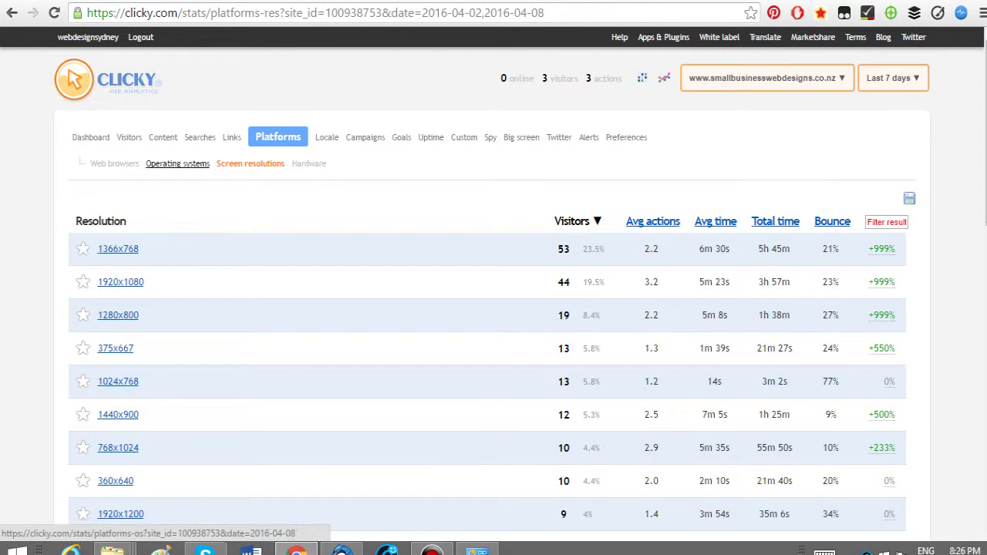
left_click(178, 163)
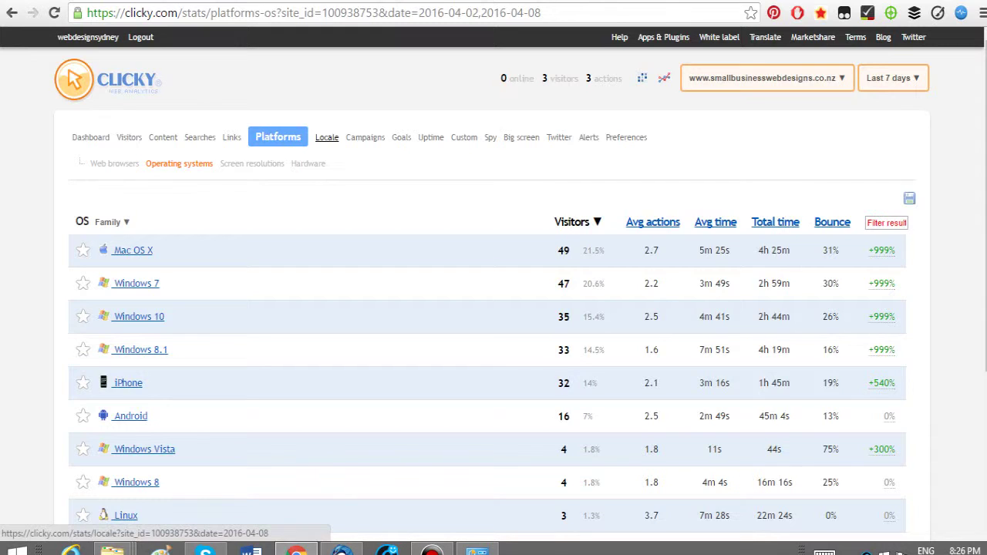
- Open the Locale reports and scroll through the site's visitors by city
left_click(327, 138)
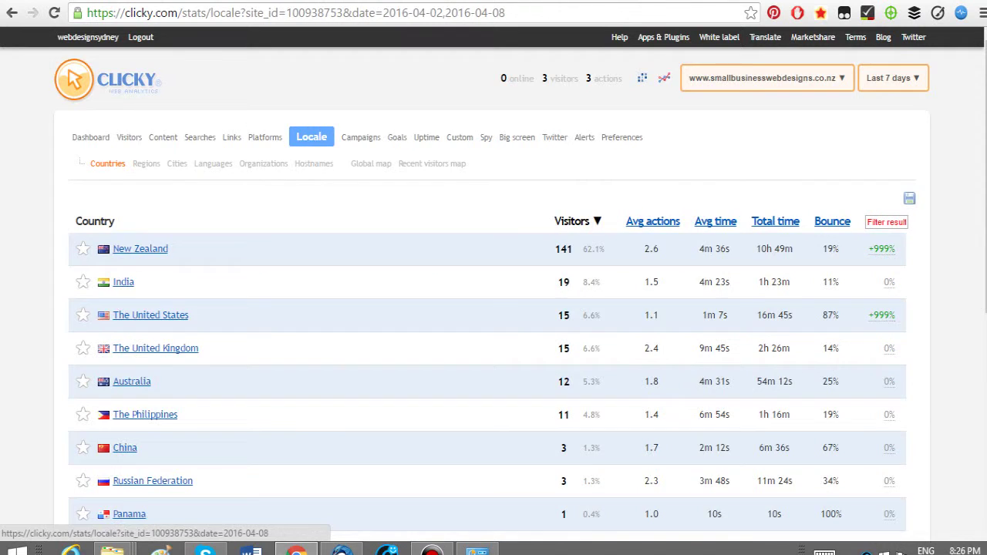
left_click(177, 164)
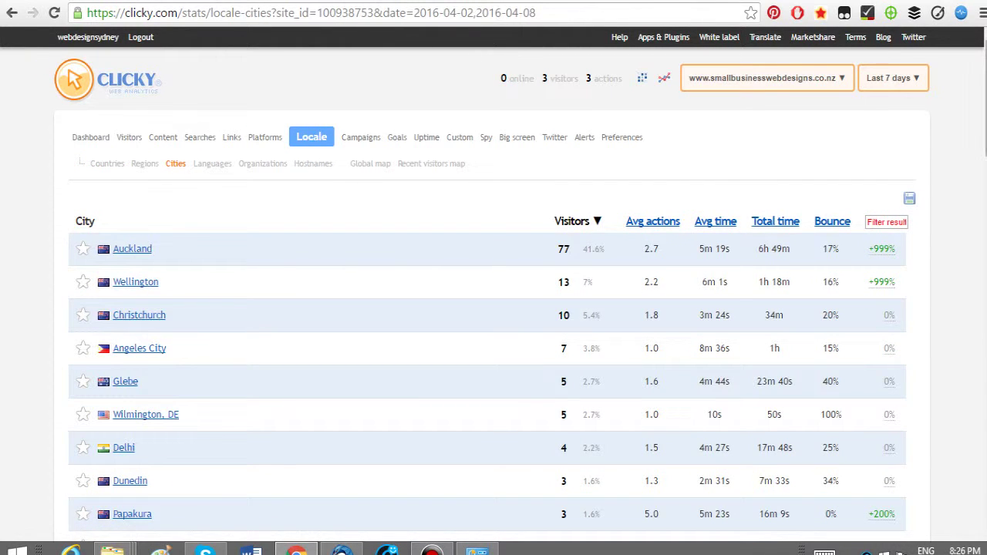
scroll(493, 308, "down", 1)
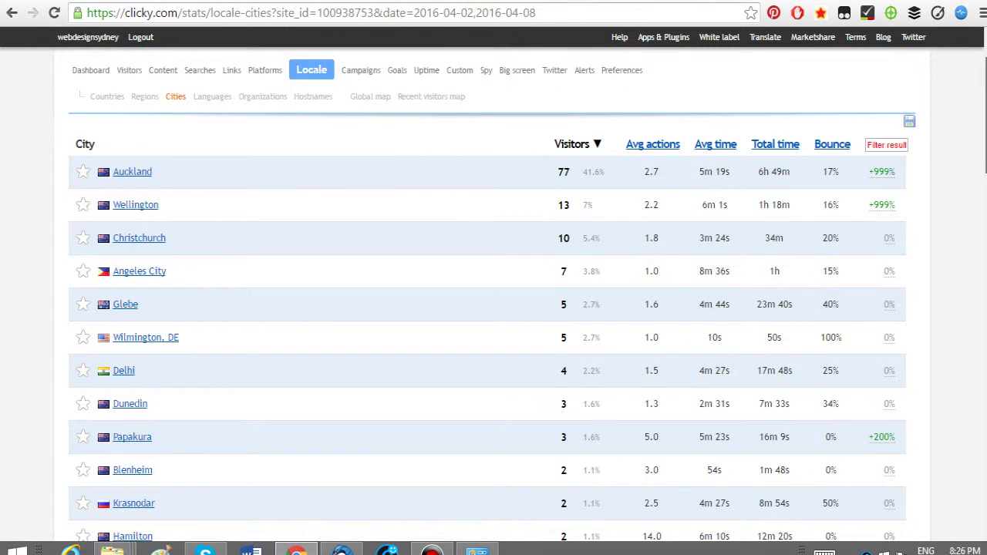
scroll(493, 308, "up", 1)
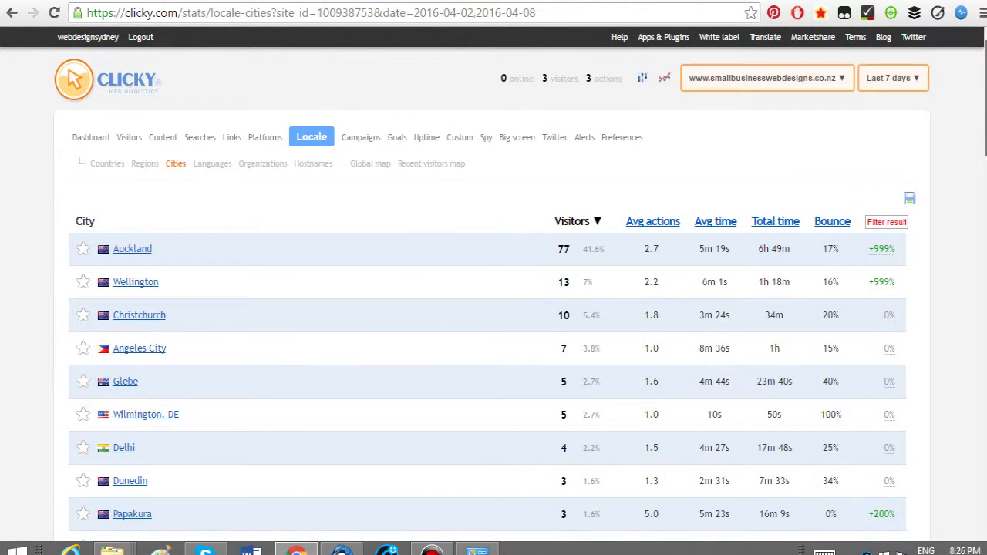
scroll(493, 308, "down", 5)
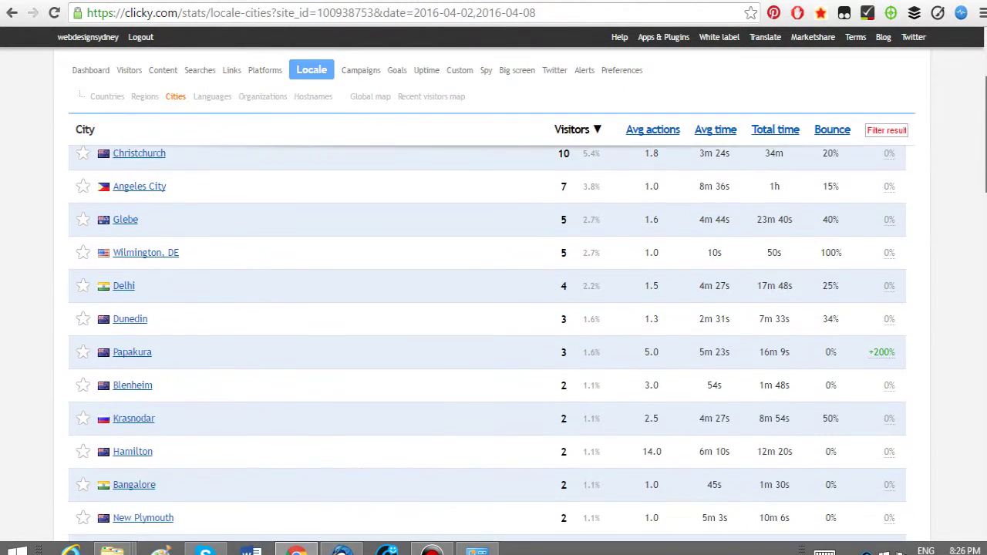
scroll(493, 308, "down", 2)
scroll(494, 308, "up", 7)
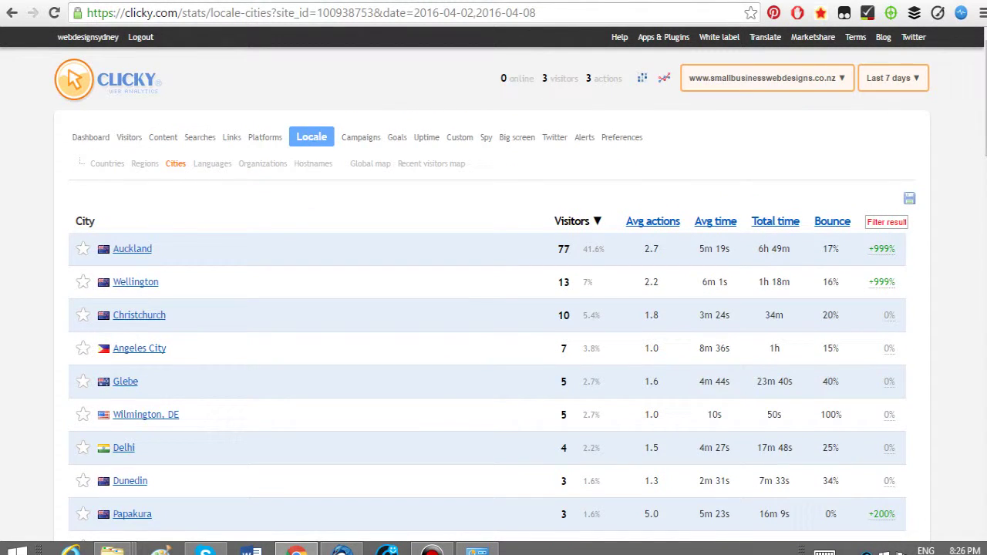
- Switch to the Countries report, led by New Zealand with 141 of 227 visitors
left_click(107, 164)
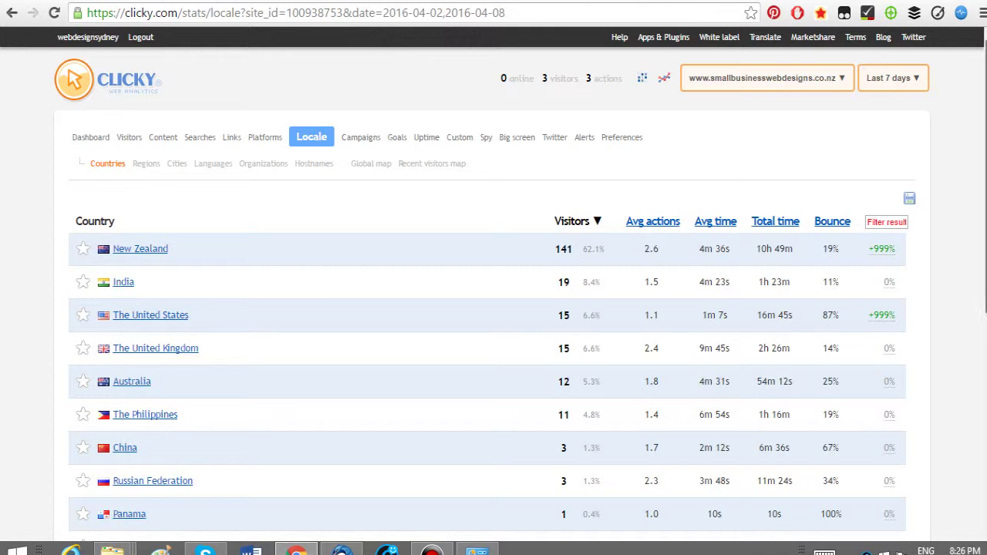
scroll(487, 344, "down", 4)
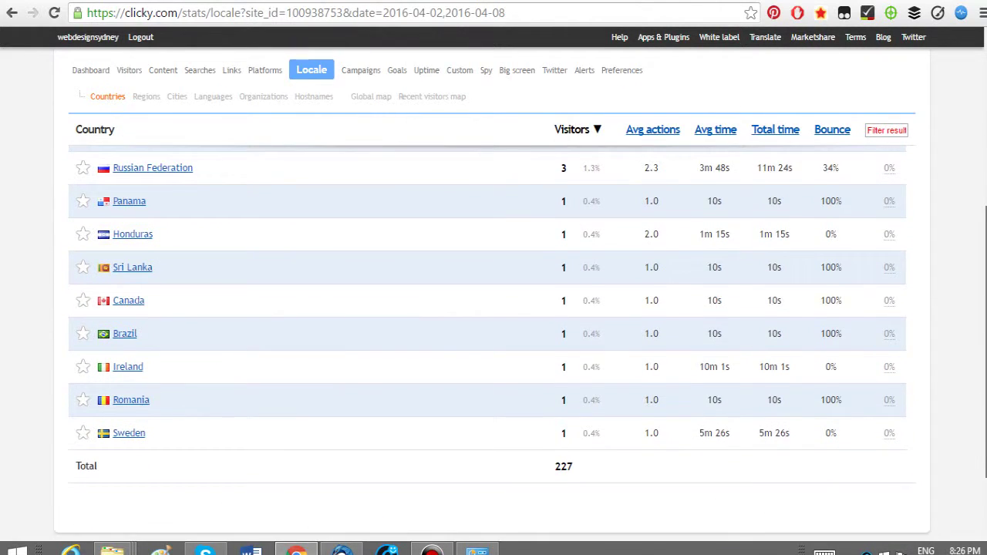
scroll(488, 344, "up", 1)
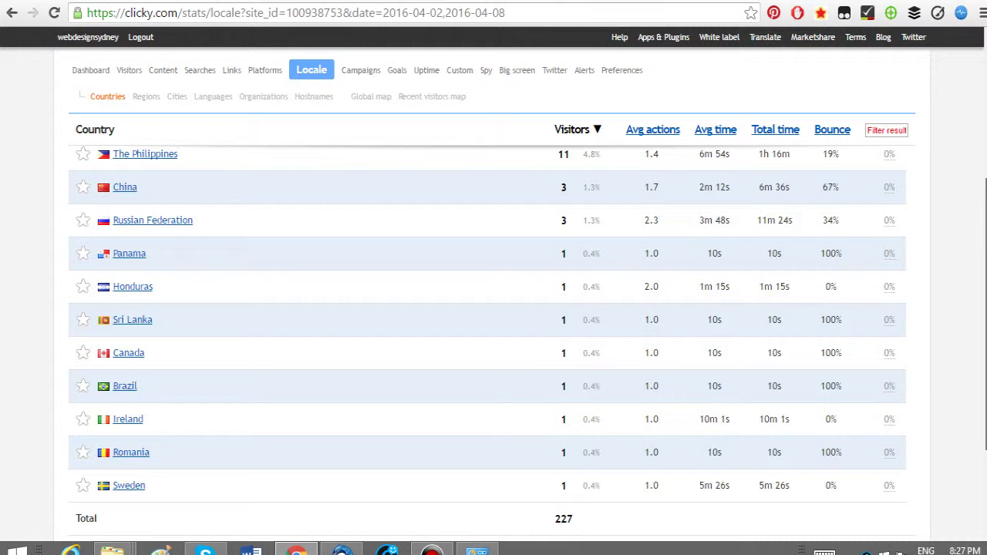
scroll(487, 344, "up", 5)
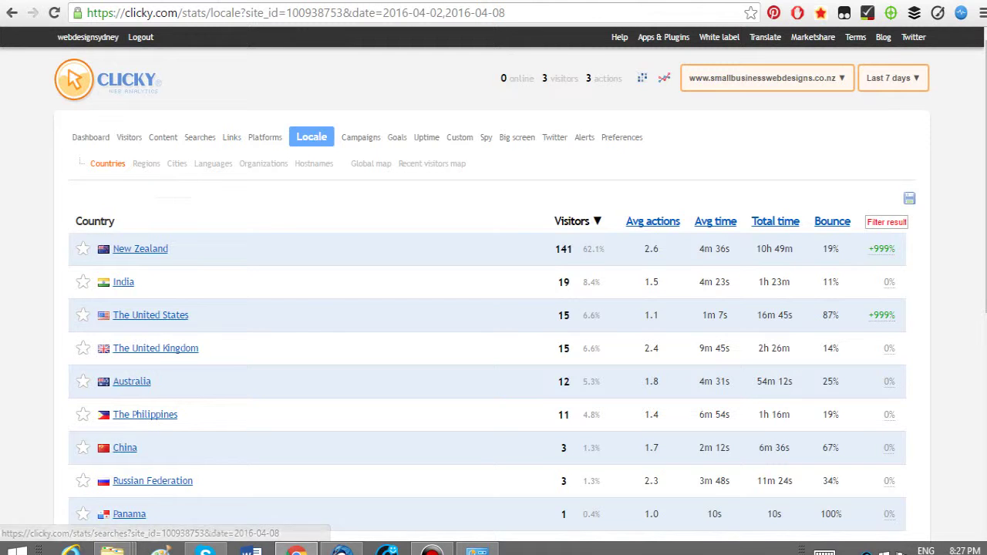
scroll(493, 344, "down", 5)
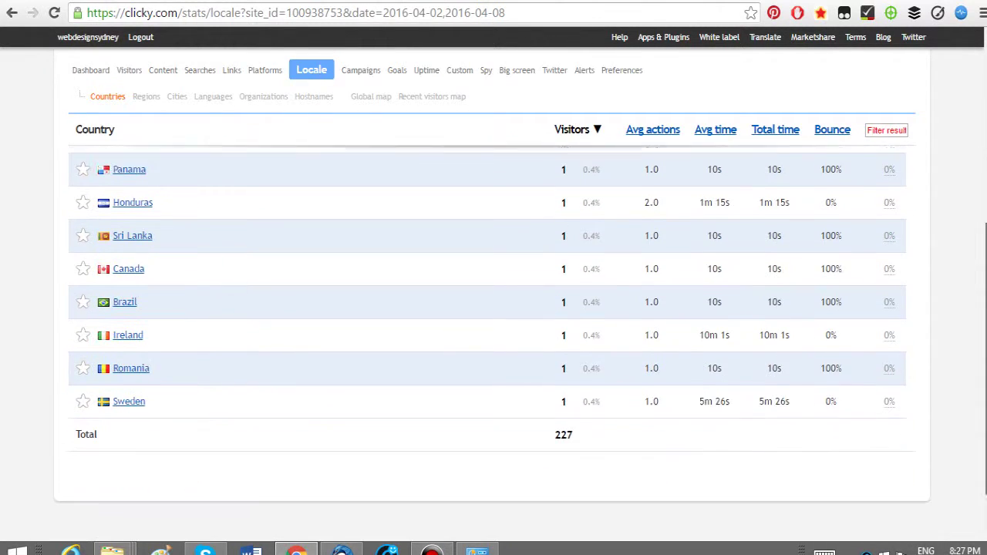
scroll(494, 344, "up", 10)
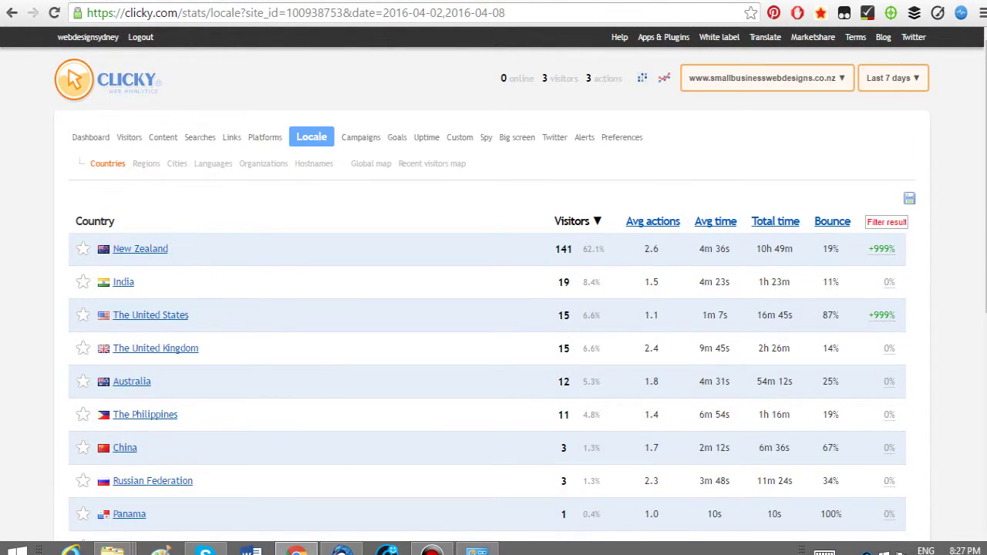
- Step through the Regions, Cities, Languages, Organizations and Hostnames locale reports
left_click(145, 163)
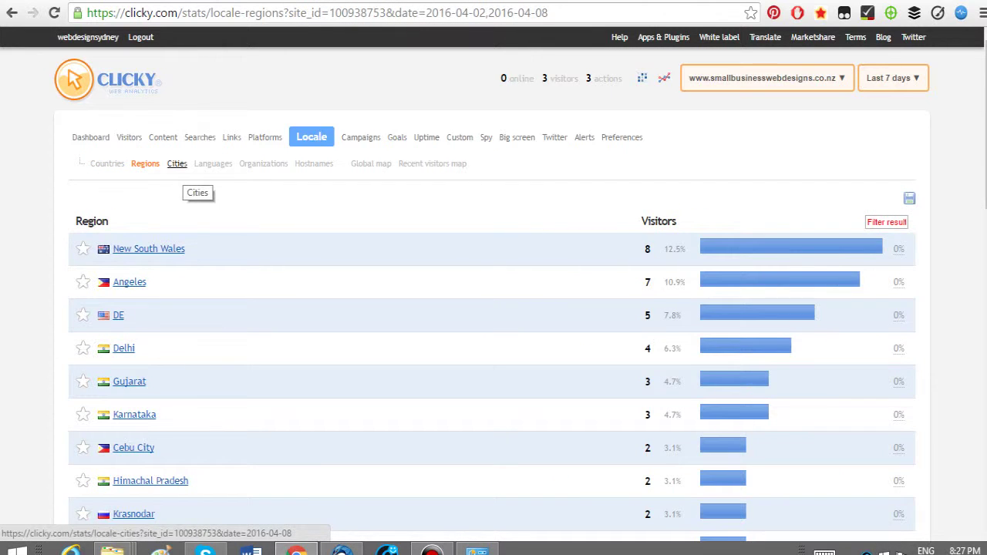
left_click(176, 163)
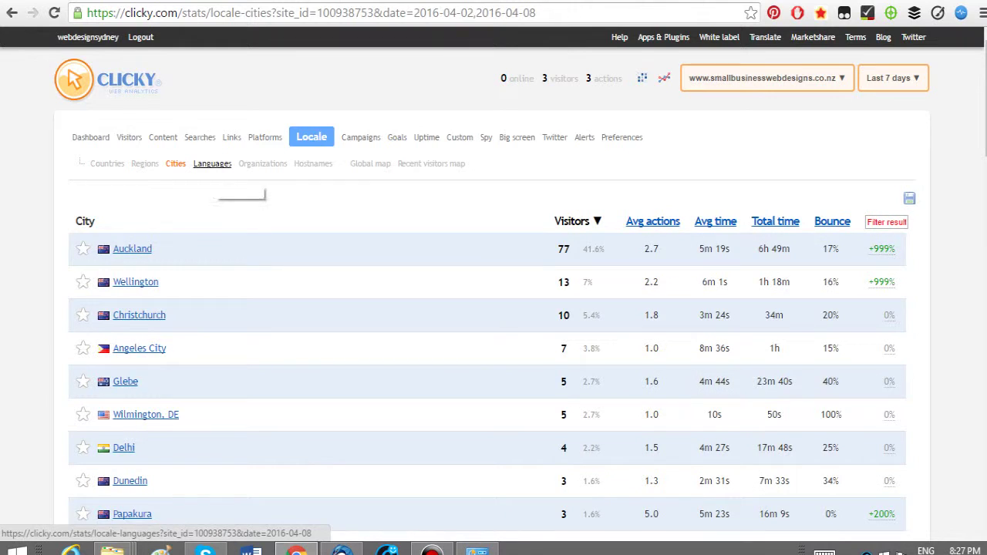
left_click(212, 164)
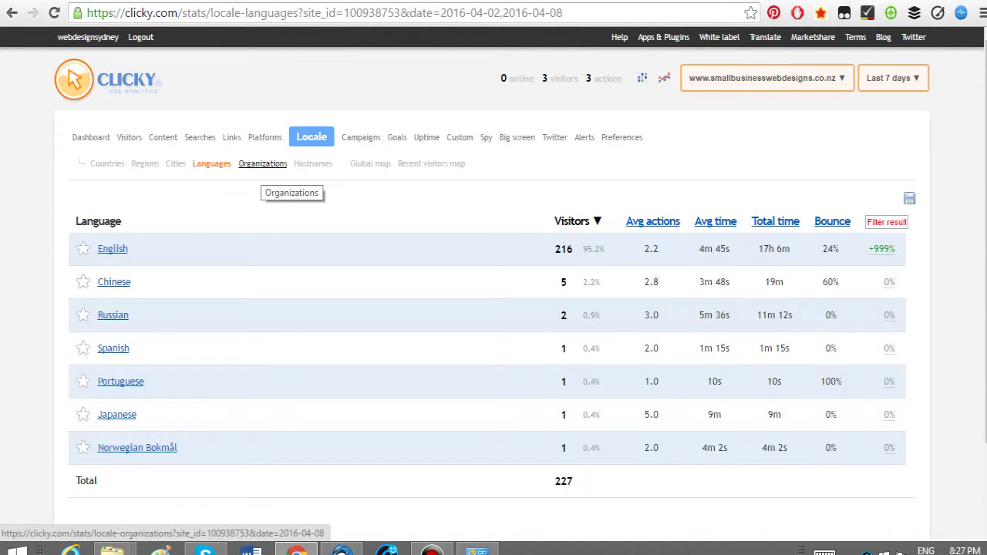
left_click(262, 163)
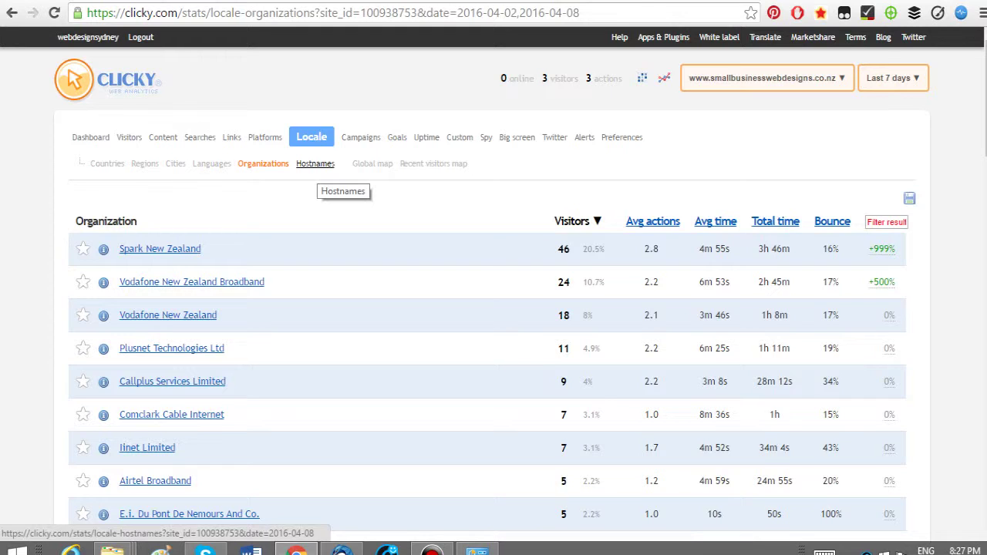
right_click(316, 164)
left_click(313, 163)
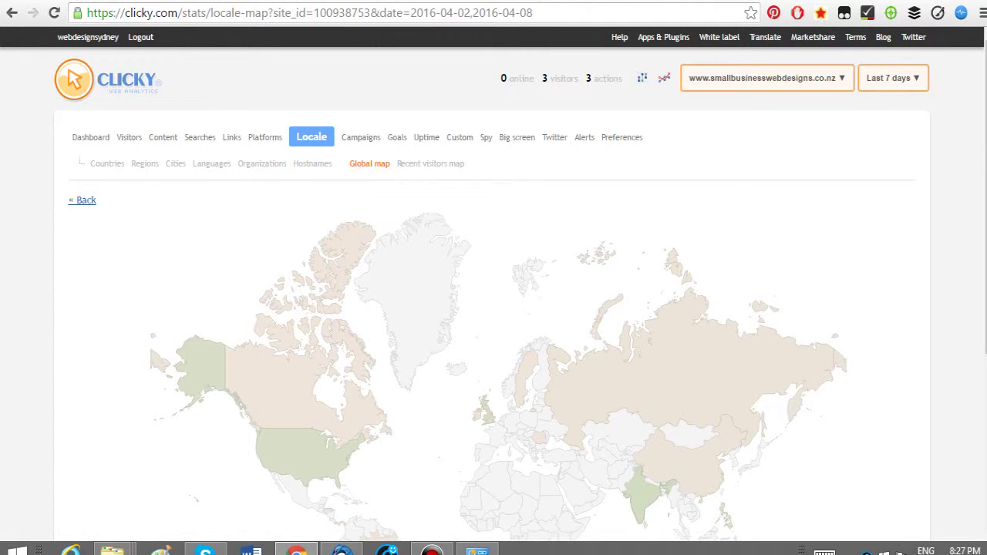
- Scroll the global map, then switch to the Recent visitors map of the last 100 visitors
scroll(493, 309, "down", 3)
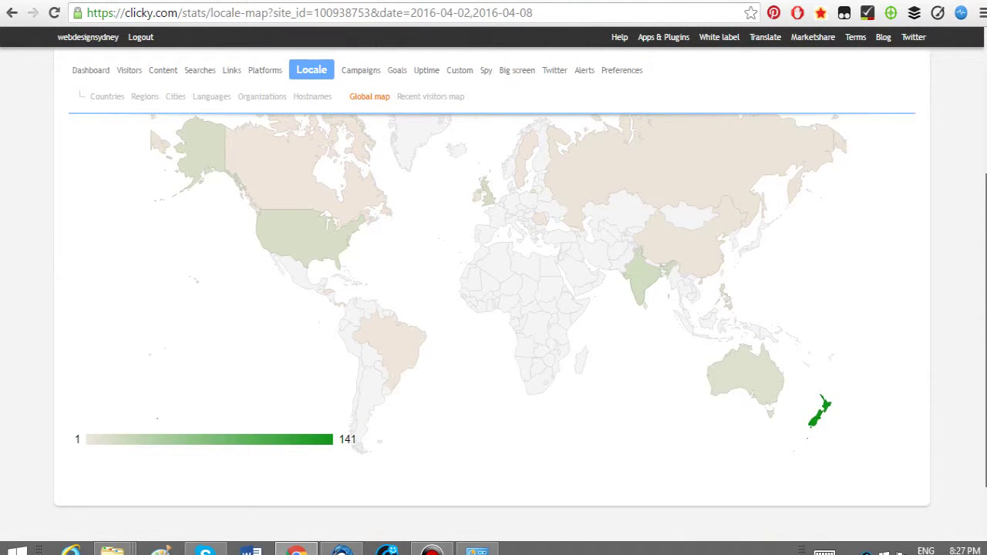
scroll(493, 319, "up", 1)
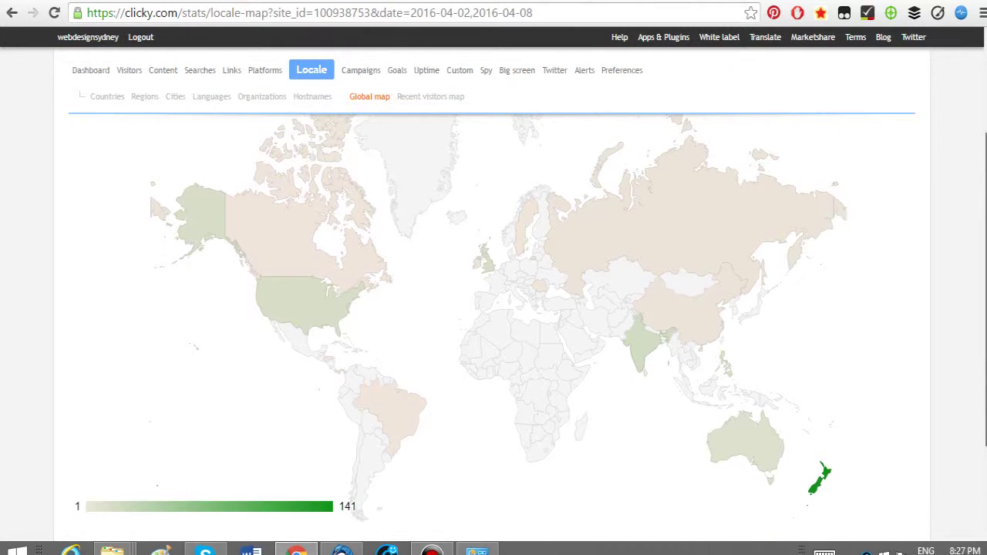
scroll(493, 308, "up", 2)
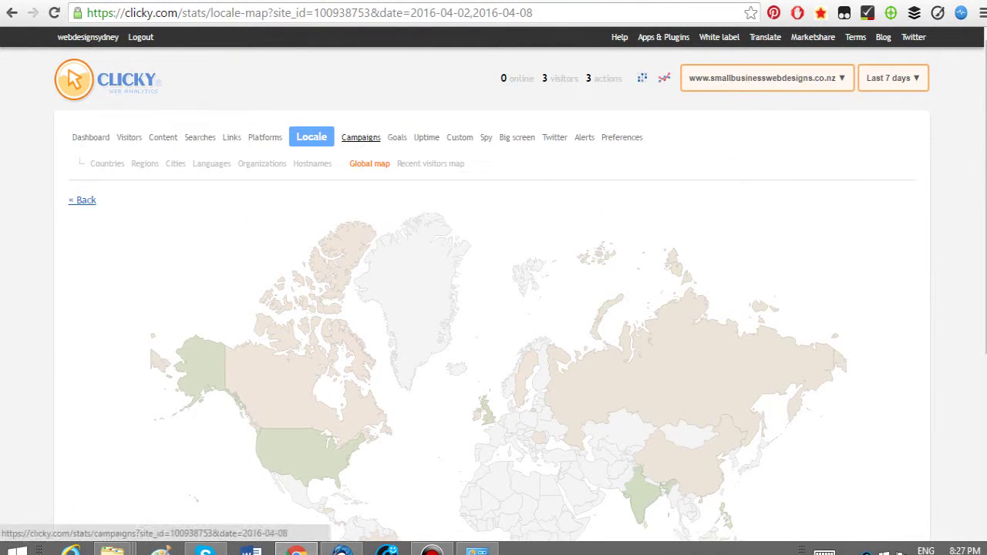
left_click(430, 164)
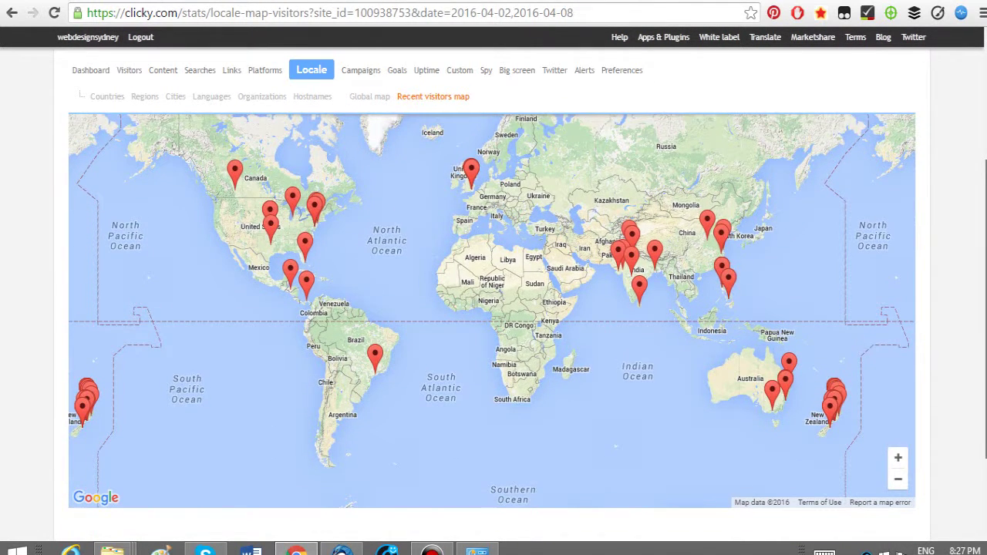
scroll(494, 308, "up", 3)
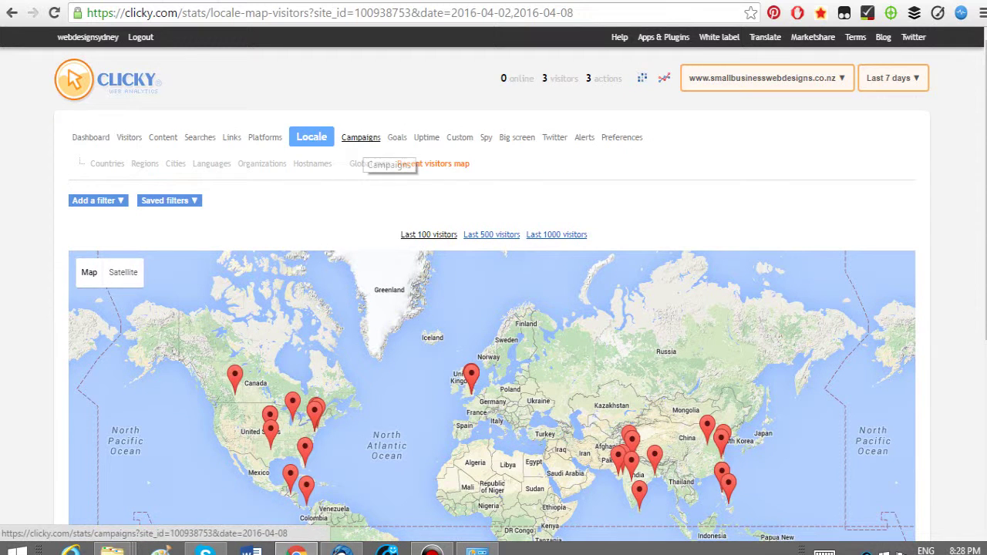
- Look through the Campaigns, Goals, Uptime, Custom and Spy pages
left_click(361, 138)
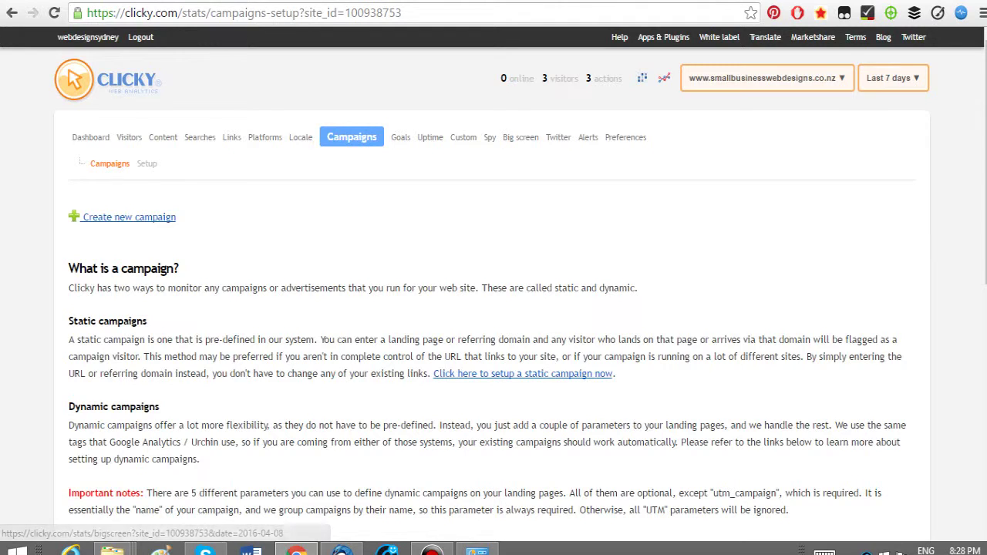
scroll(493, 308, "down", 1)
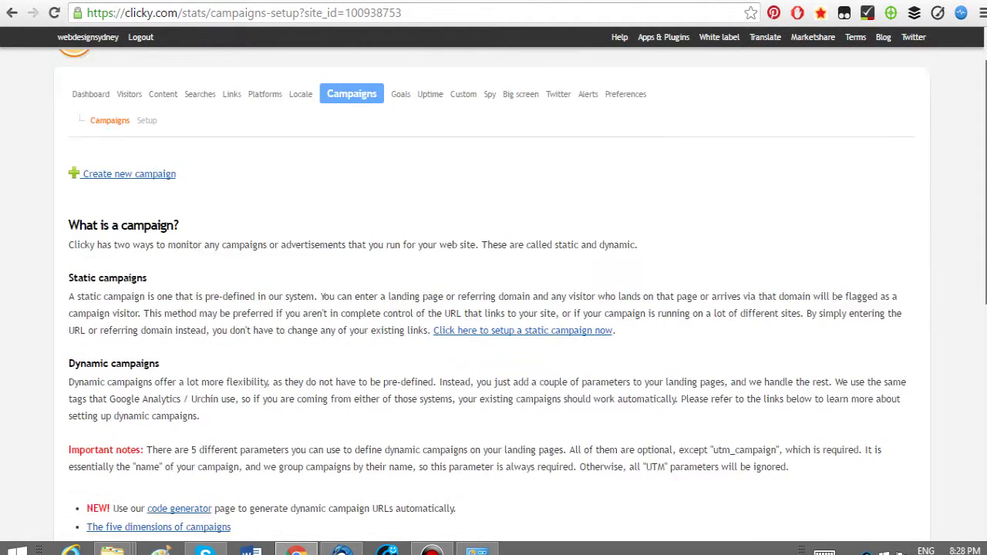
scroll(493, 308, "up", 1)
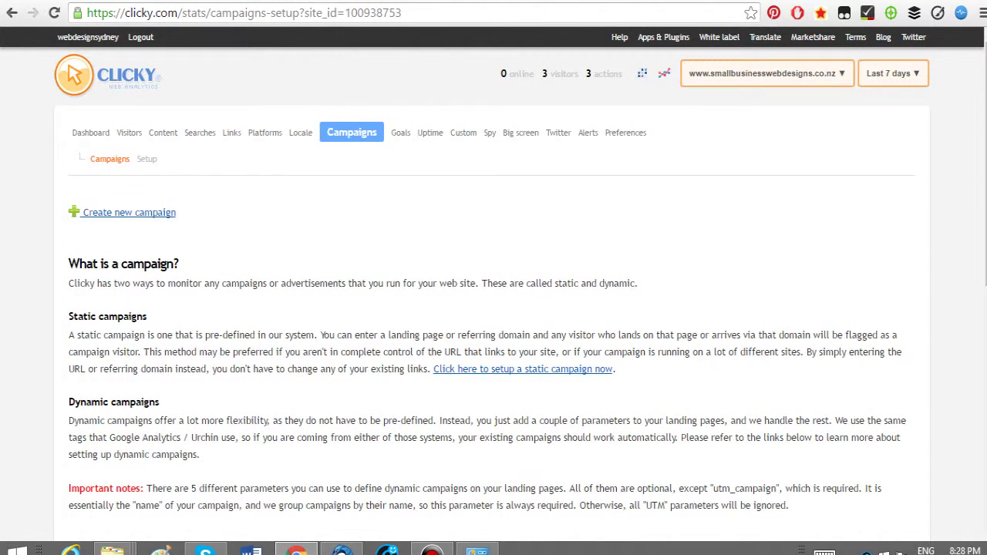
left_click(400, 133)
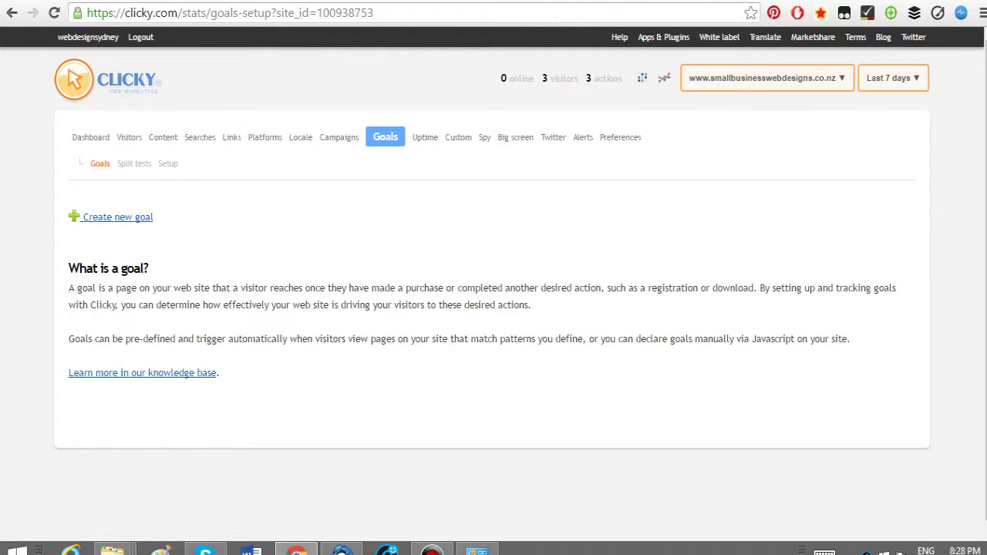
left_click(427, 137)
left_click(461, 137)
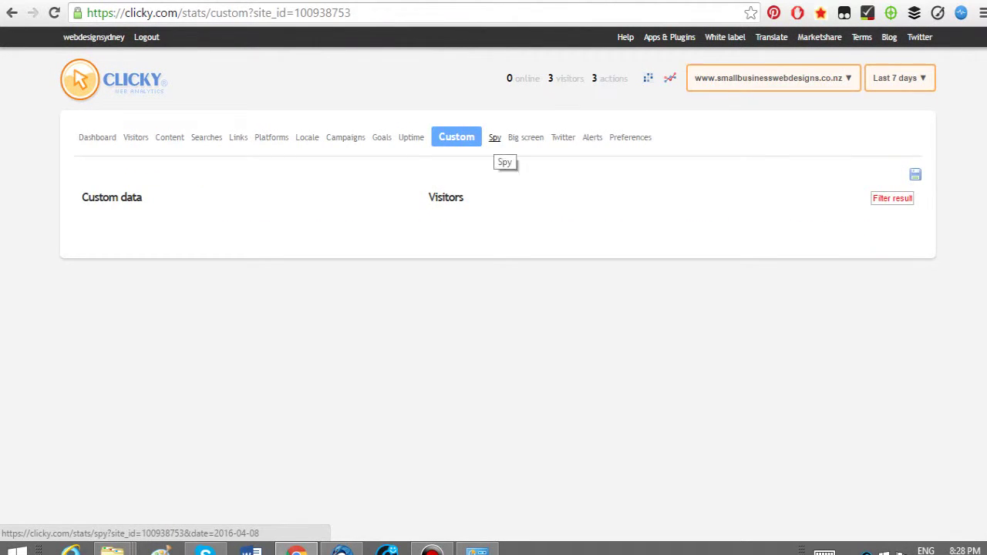
left_click(494, 137)
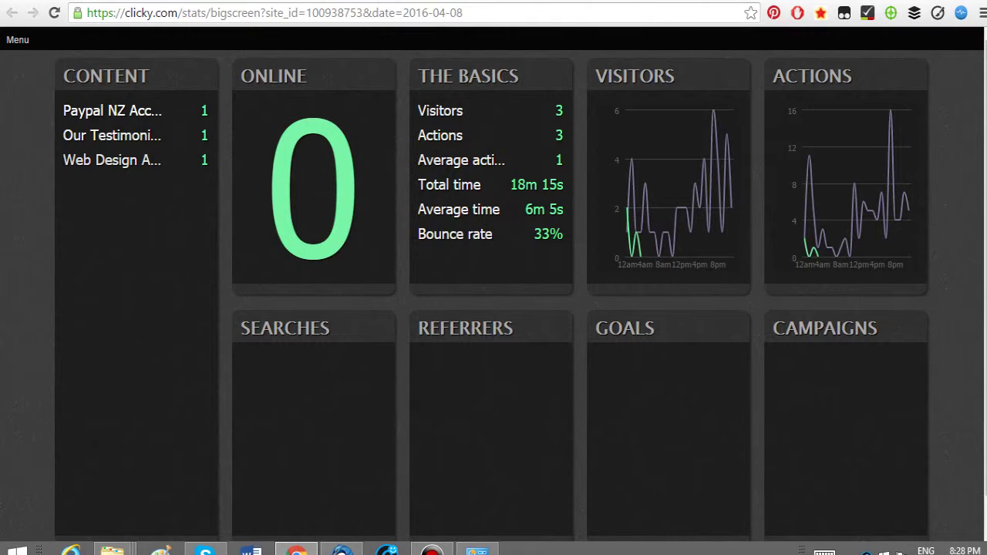
- Return to the Clicky stats in Chrome and bring up the Twitter search page
right_click(42, 129)
key("Escape")
double_click(105, 76)
left_click(106, 75)
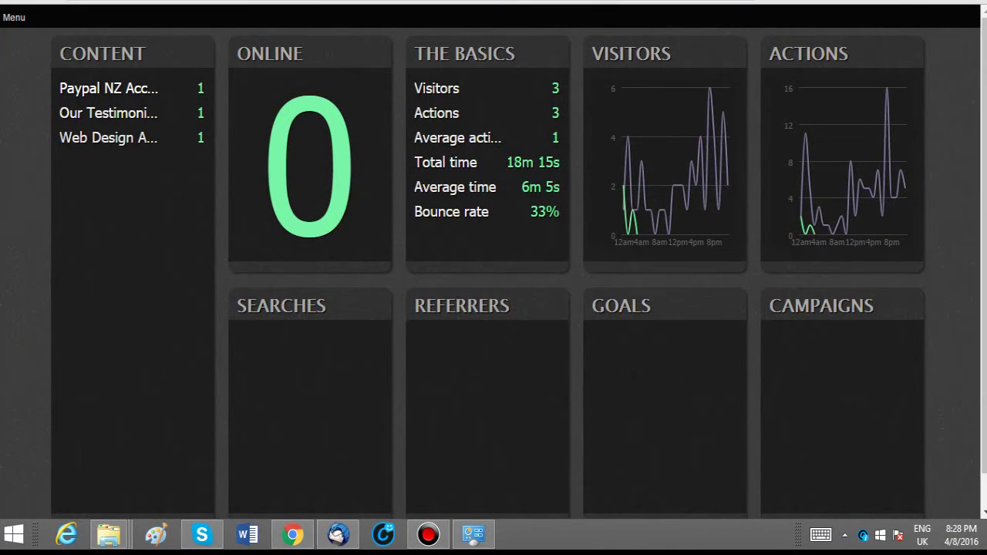
left_click(293, 534)
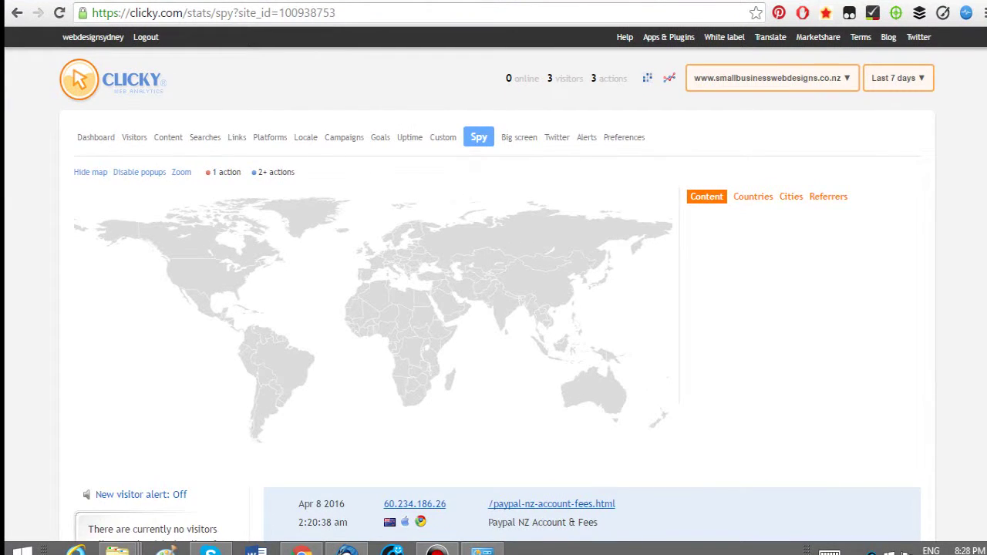
left_click(557, 137)
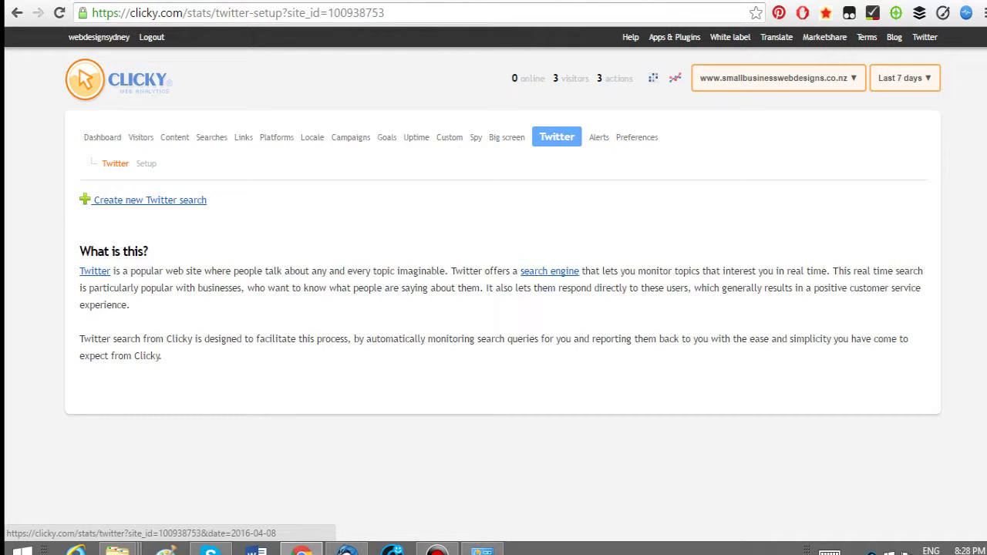
- Start registering a new site from Preferences and look up the smallbusinesswebdesigns.net.au address
left_click(599, 137)
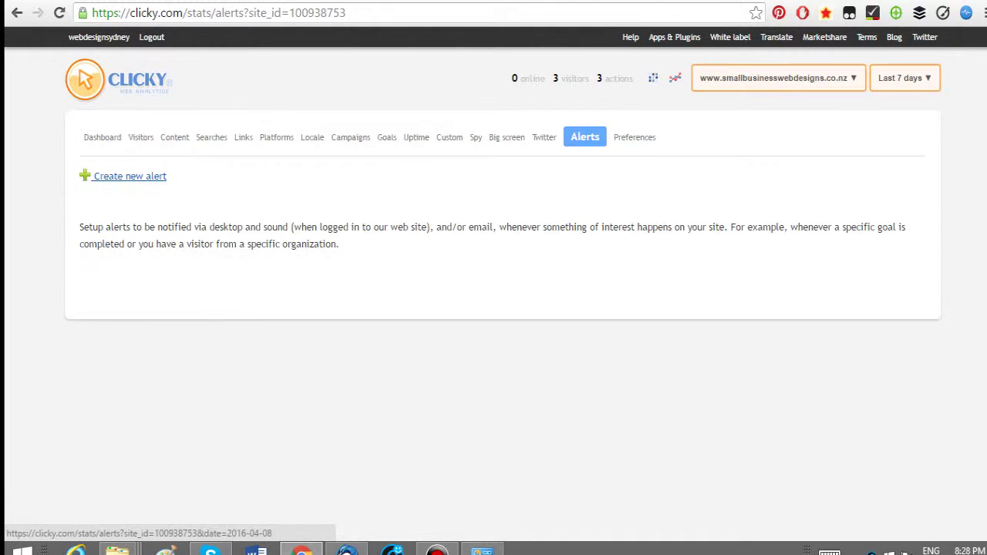
left_click(635, 137)
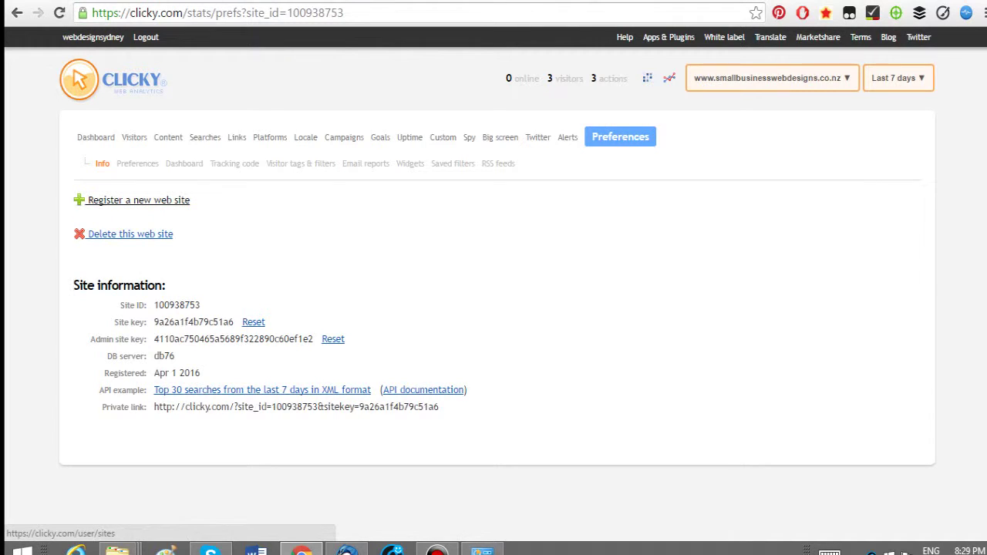
left_click(139, 200)
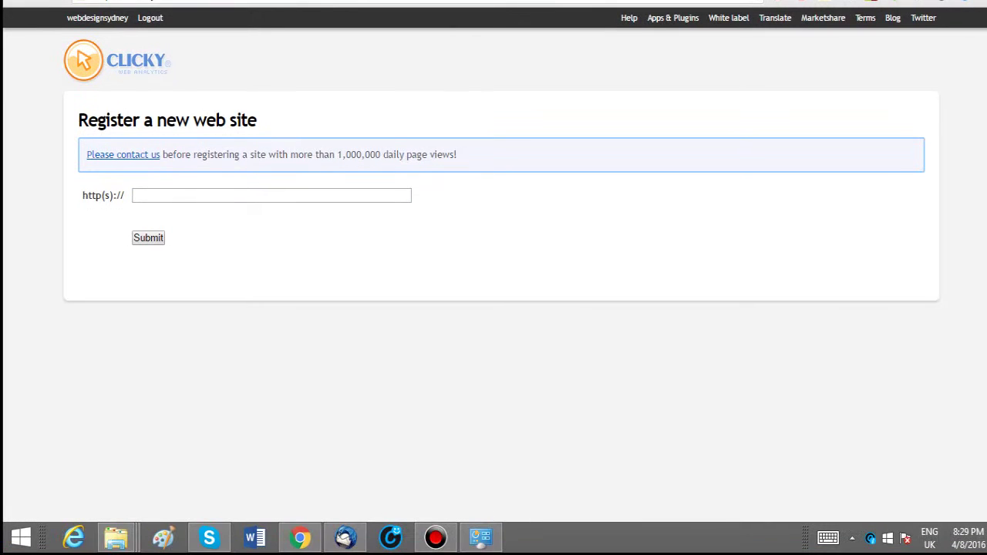
key("ctrl+t")
type("small")
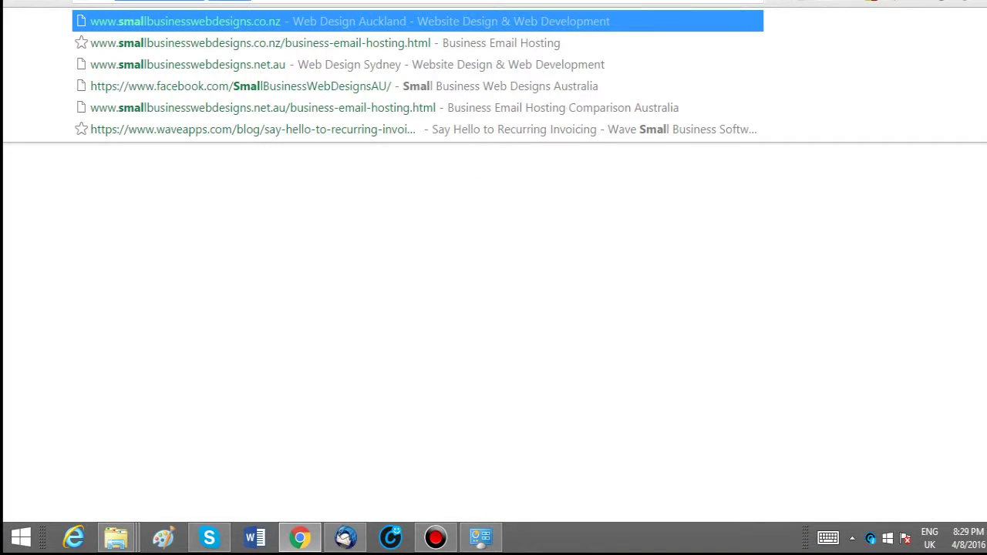
key("Down")
key("Down")
key("Escape")
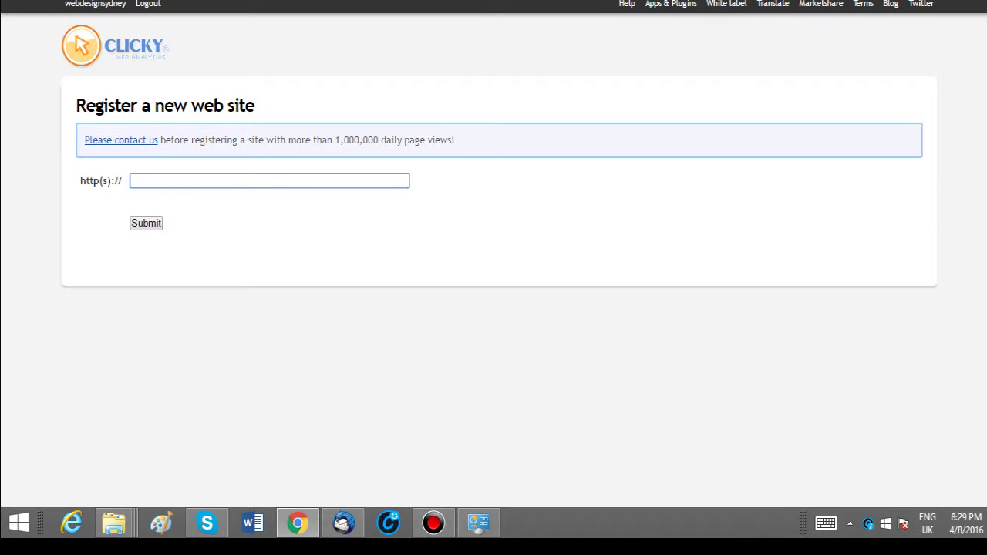
type("http://www.smallbusinesswebdesigns.net.au/")
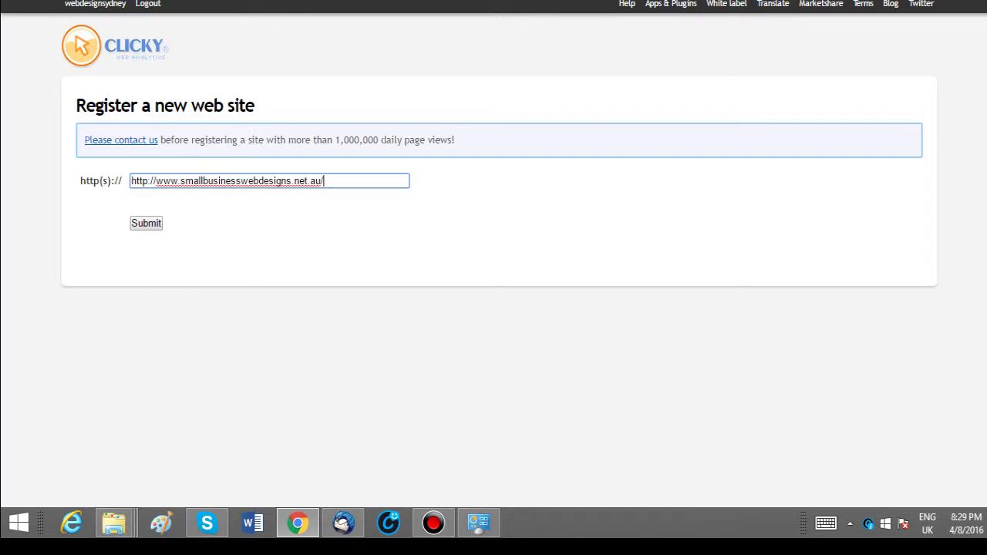
key("Home")
key("shift+ctrl+Right")
key("Delete")
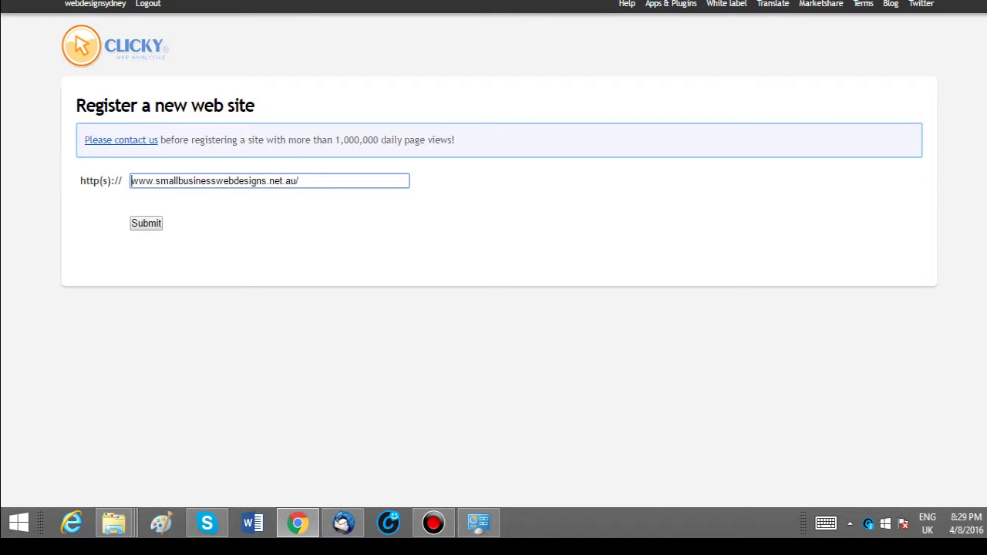
key("End")
key("BackSpace")
key("Tab")
key("Return")
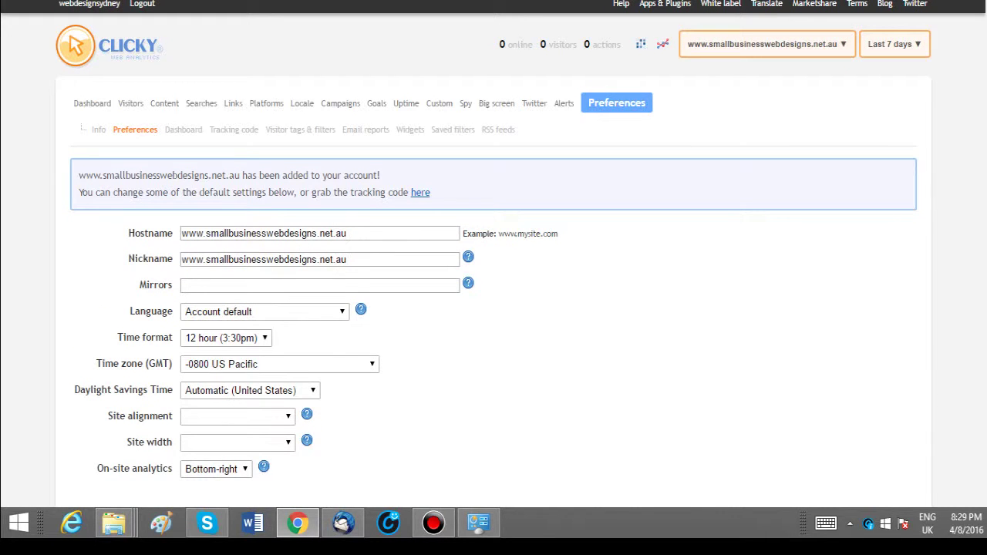
- Leave language, mirrors and daylight savings unchanged and set the time zone to +1000 Sydney
scroll(494, 309, "down", 2)
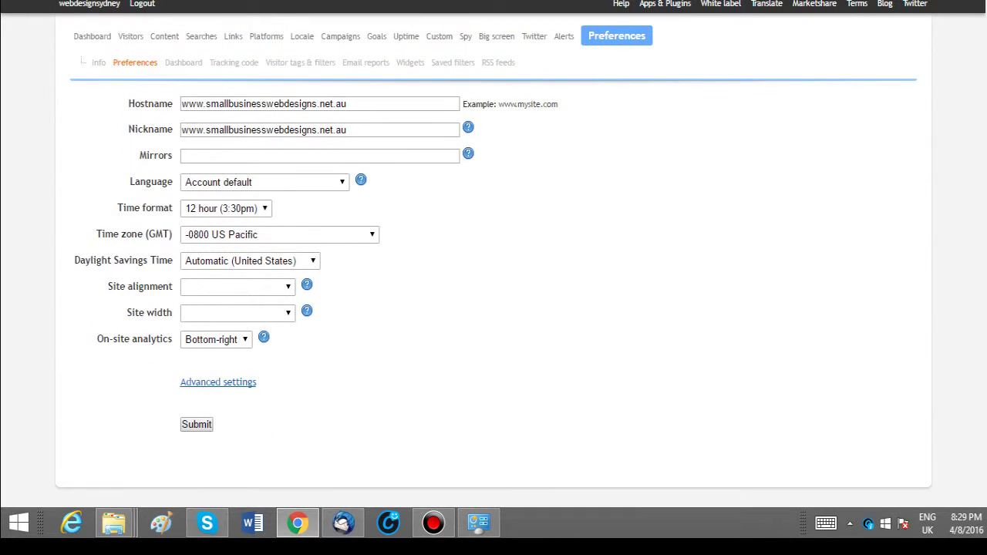
left_click(265, 182)
left_click(231, 192)
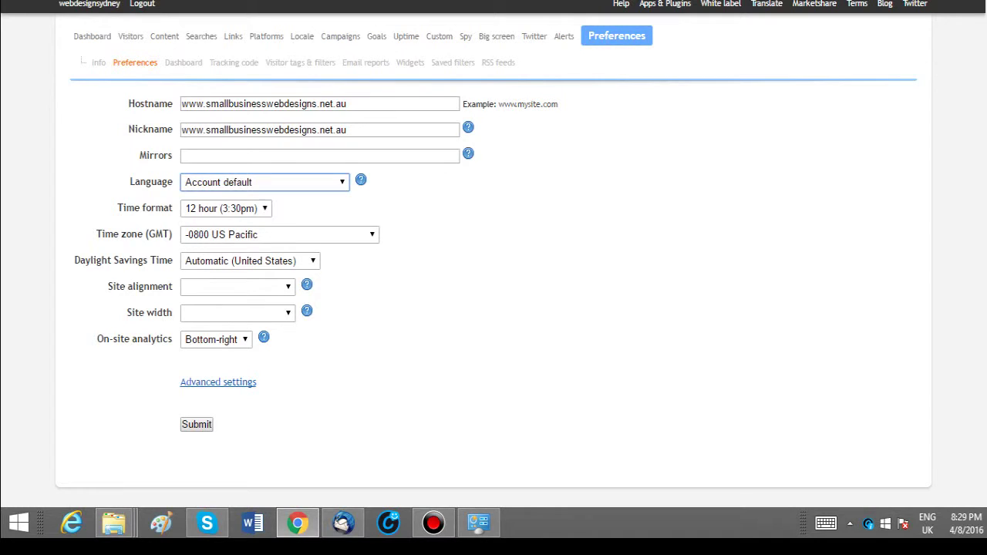
left_click(320, 156)
left_click(467, 154)
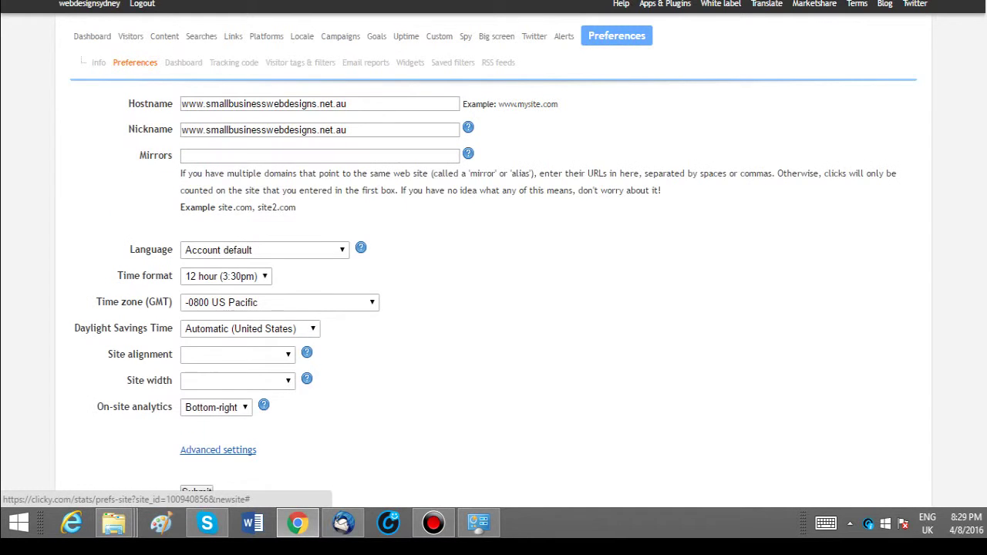
left_click(468, 153)
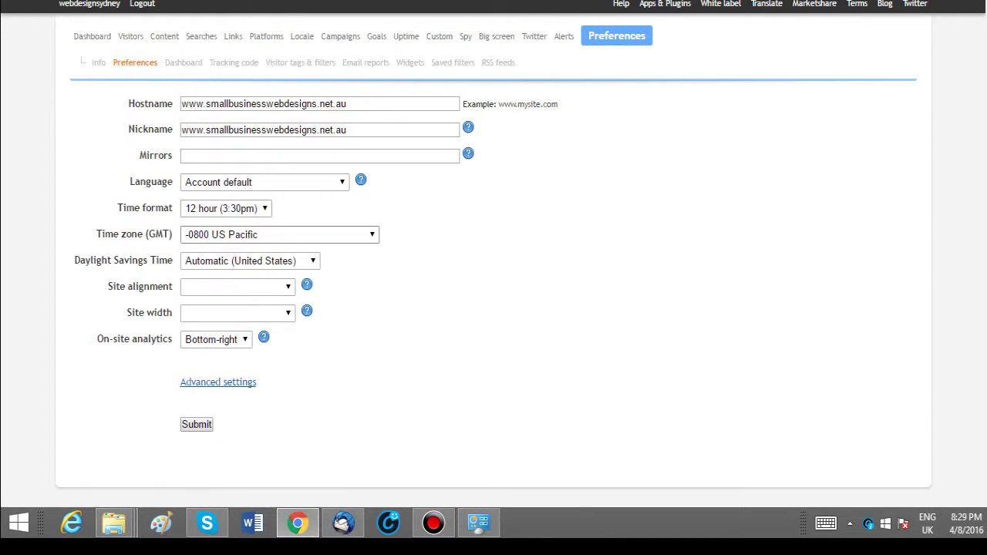
left_click(249, 260)
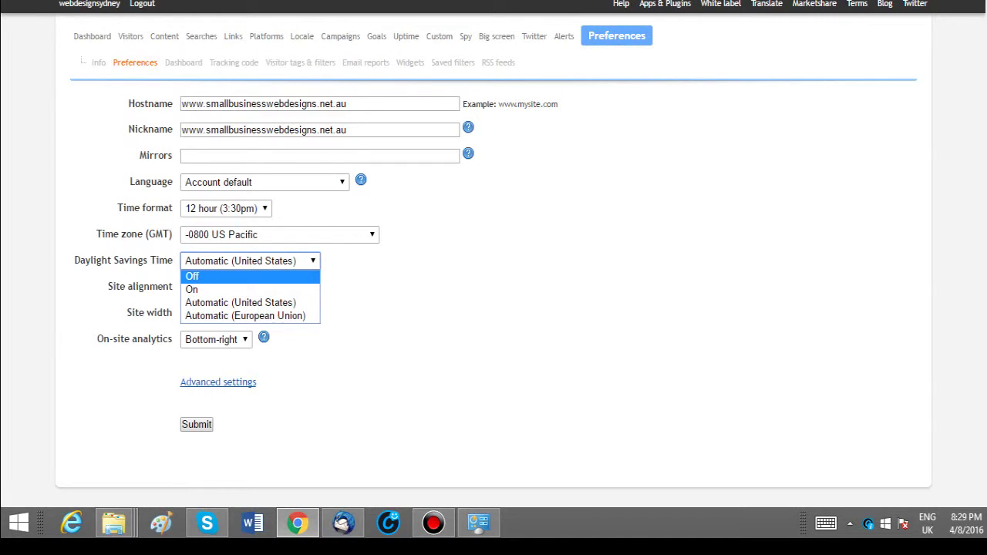
left_click(279, 235)
left_click(279, 234)
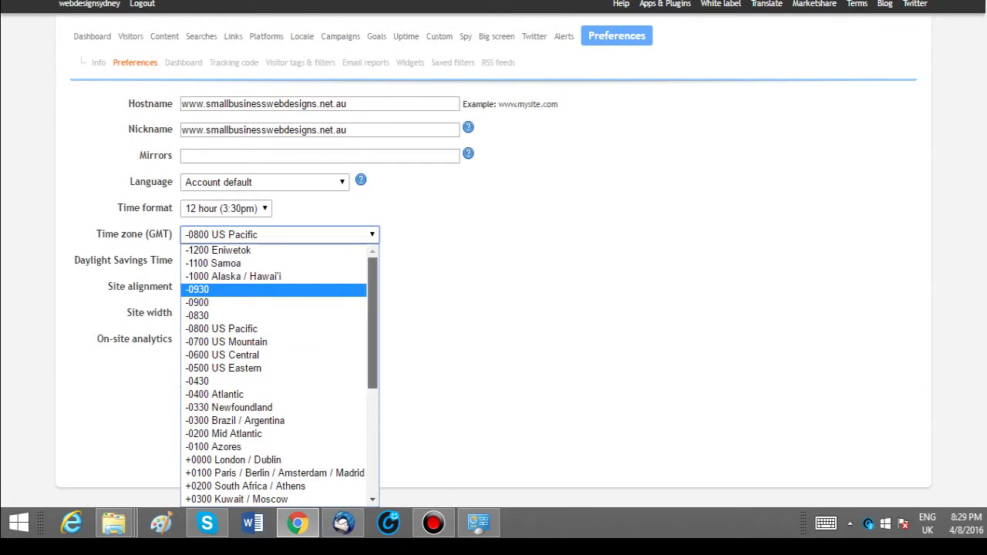
scroll(274, 376, "down", 5)
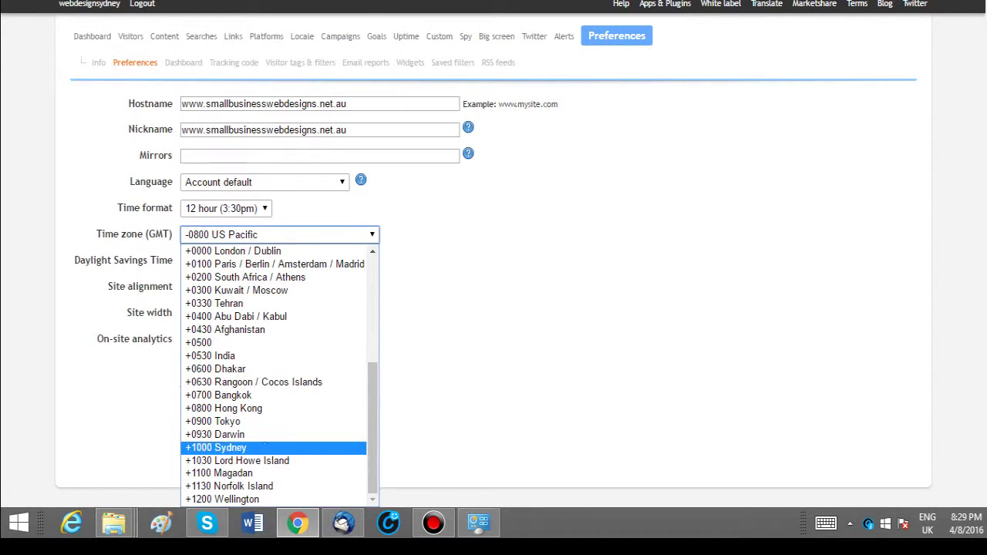
left_click(224, 447)
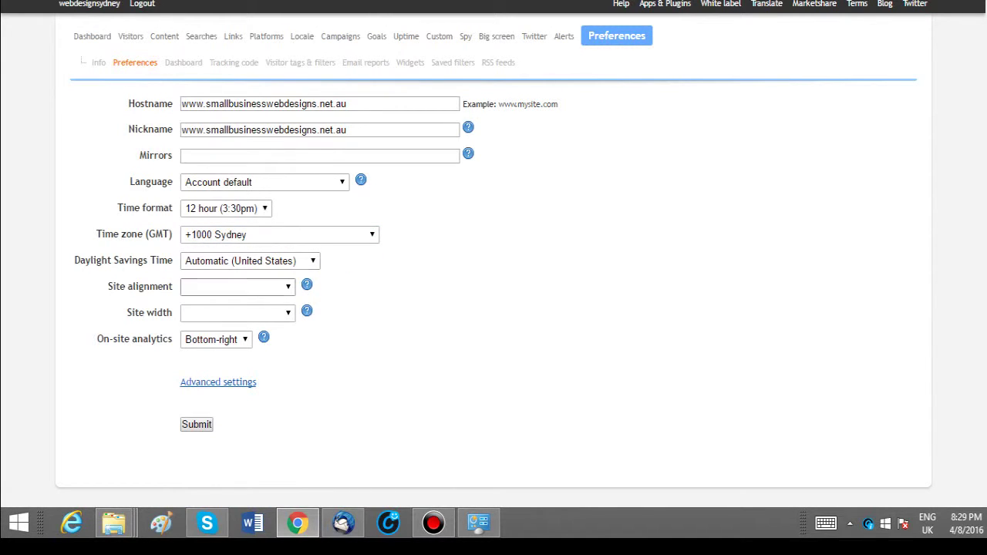
- Set site alignment to Centered and width to 1024, keeping on-site analytics at Bottom-right
left_click(237, 286)
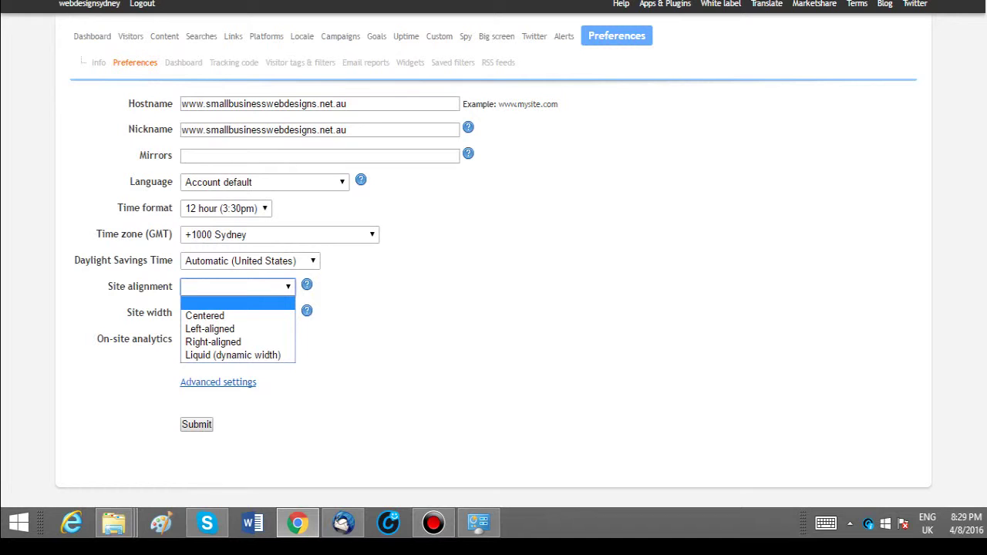
left_click(307, 285)
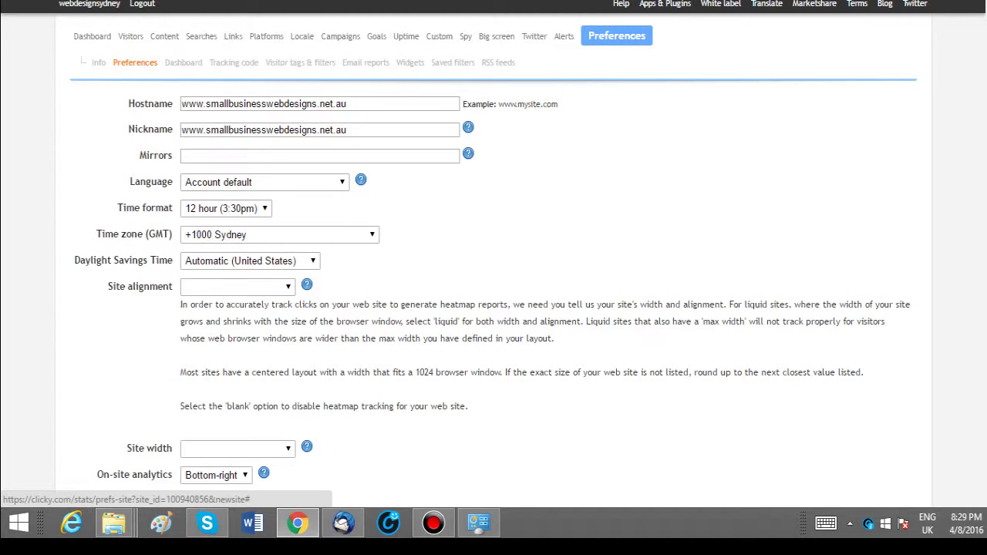
left_click(307, 284)
left_click(235, 286)
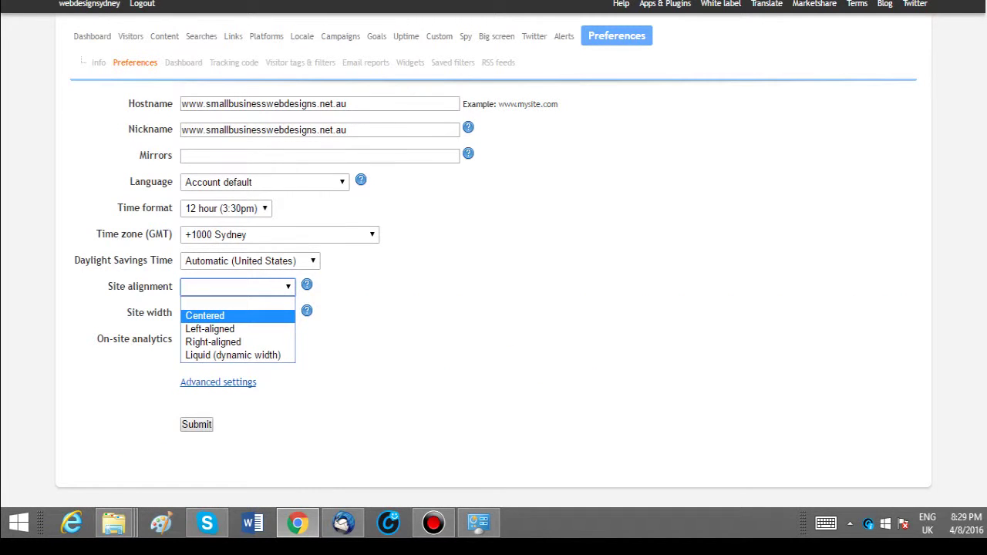
left_click(204, 316)
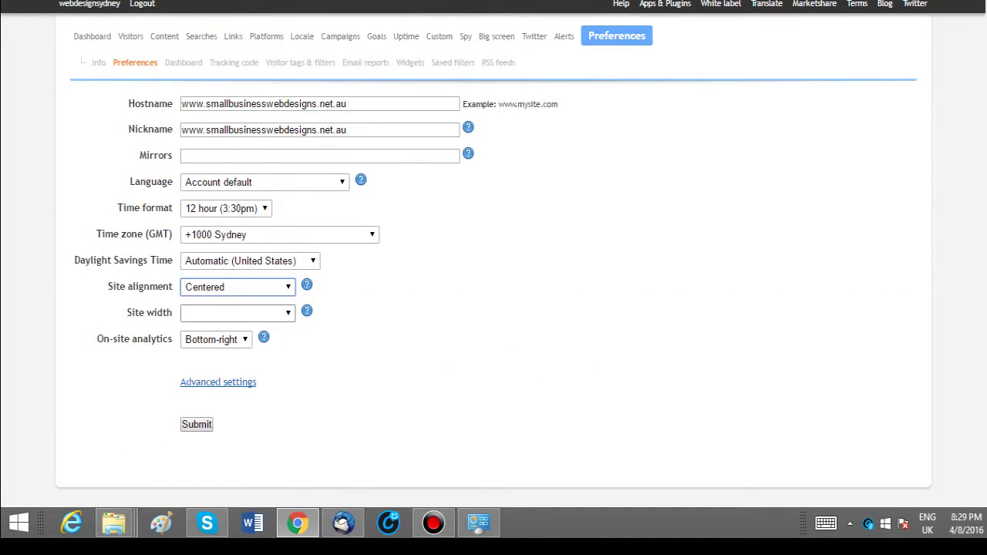
left_click(237, 312)
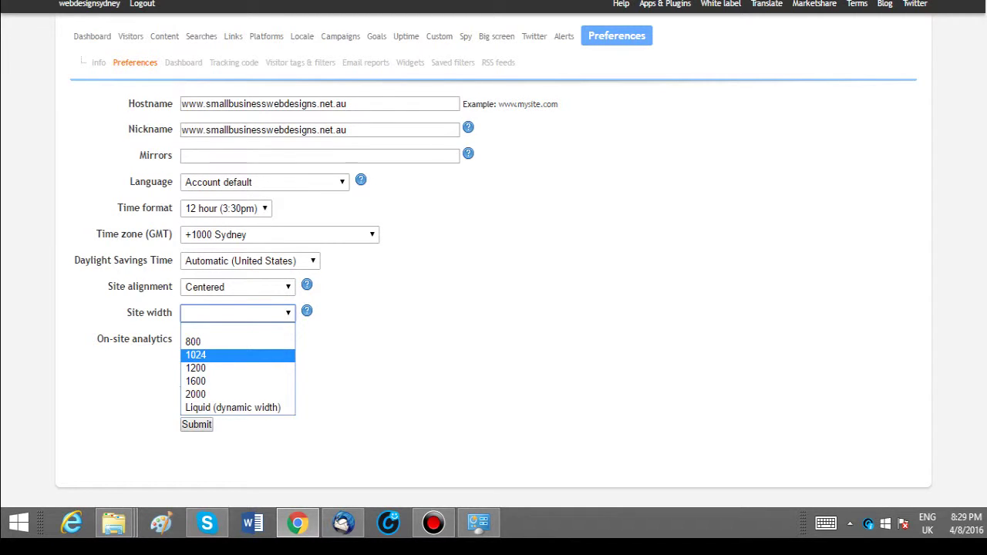
key("Return")
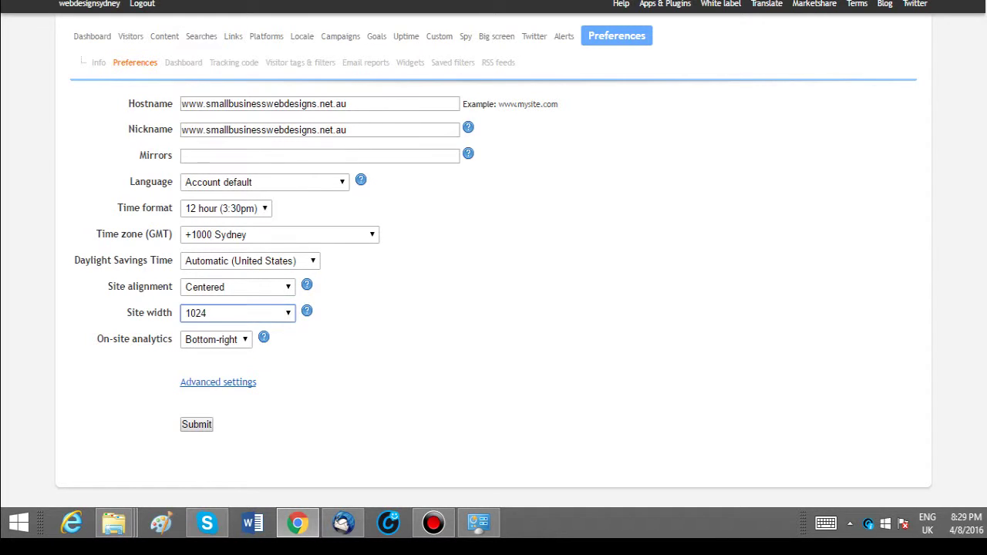
left_click(306, 311)
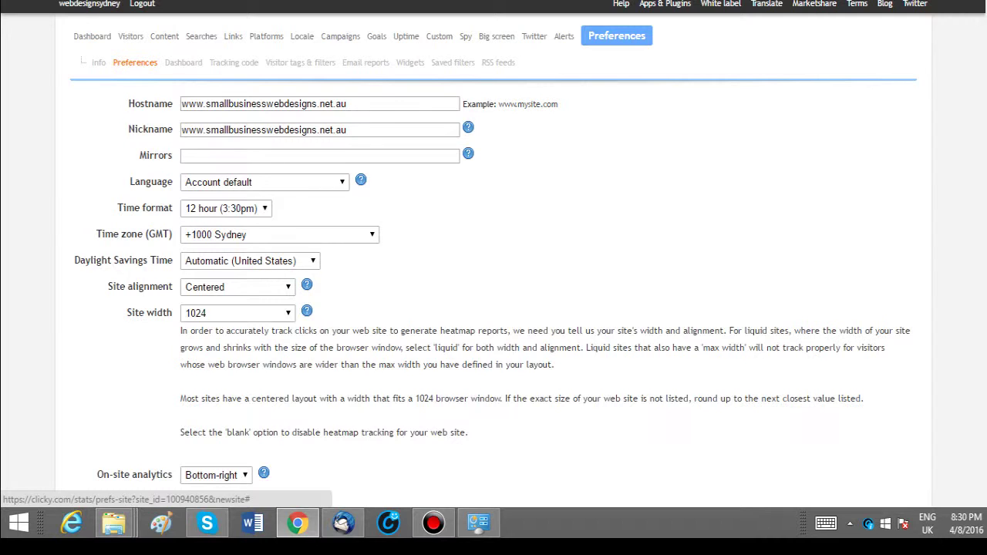
key("Return")
key("Tab")
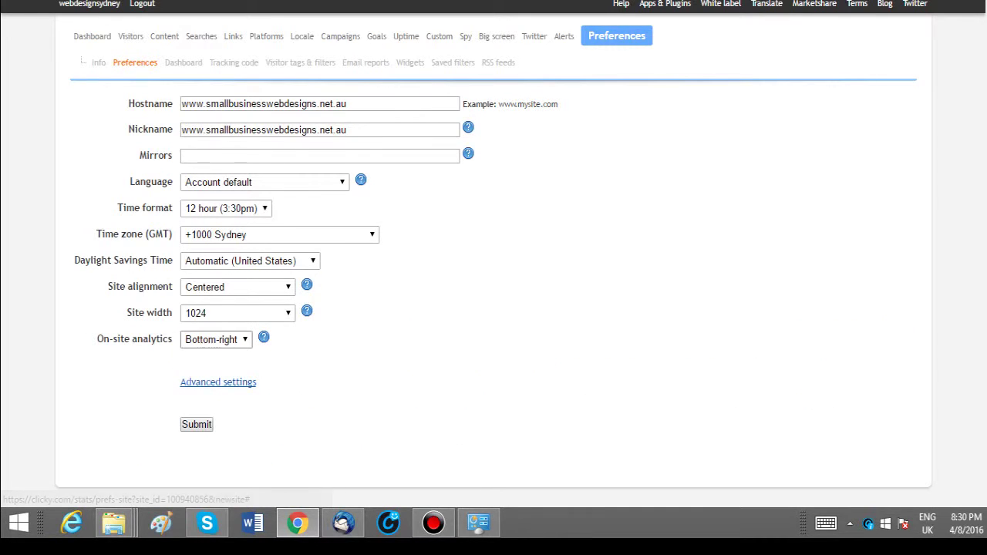
key("alt+Down")
key("Return")
- Save the site preferences and bring the tracking code box into view
key("Tab")
key("Tab")
key("Return")
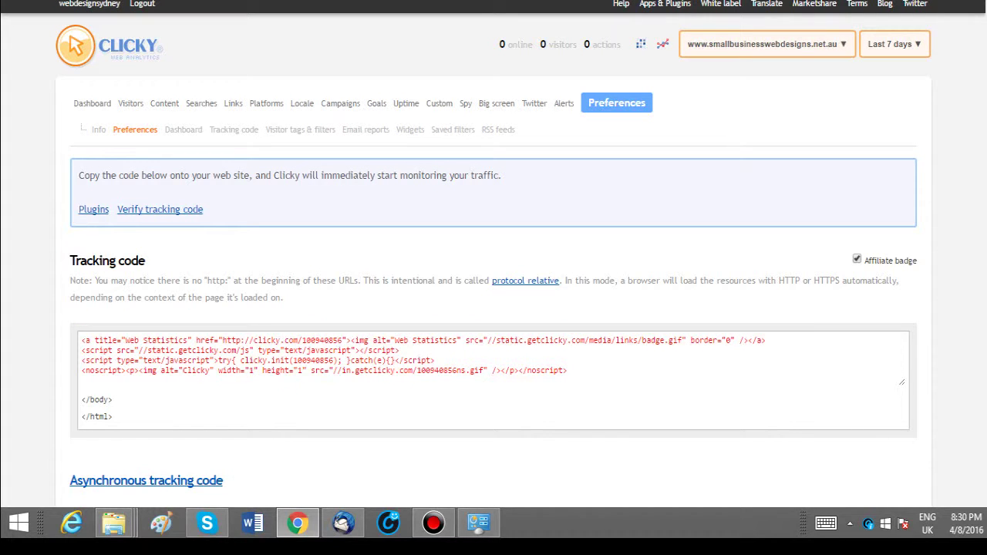
key("Down")
key("Down")
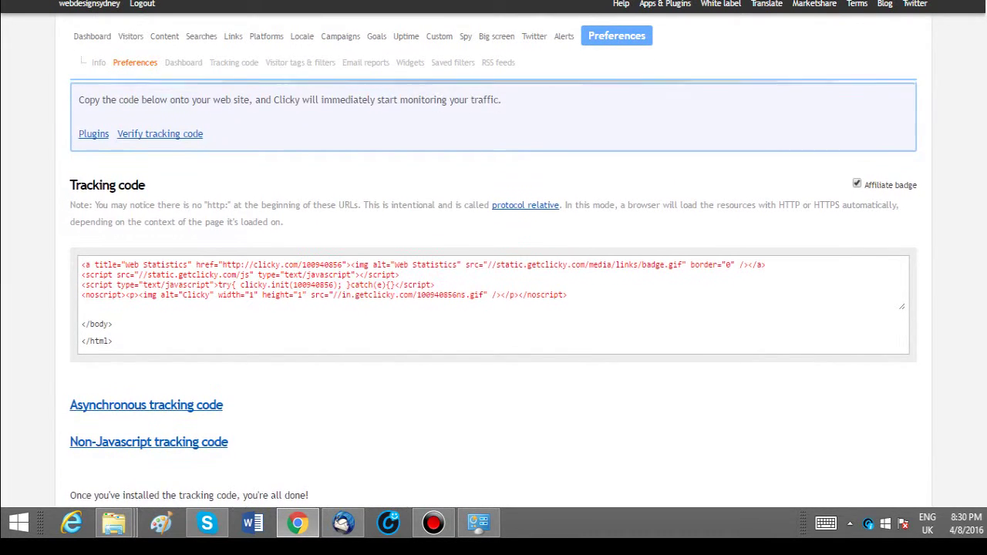
key("Up")
key("Down")
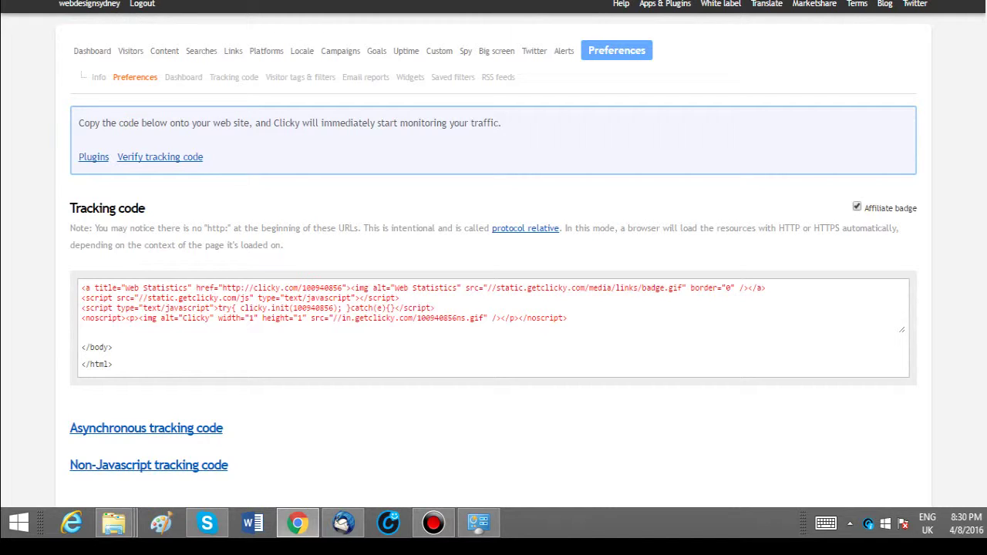
- Turn off the affiliate badge and select the entire tracking code
left_click(857, 207)
left_click(856, 206)
left_click(856, 207)
left_click(857, 207)
left_click(857, 207)
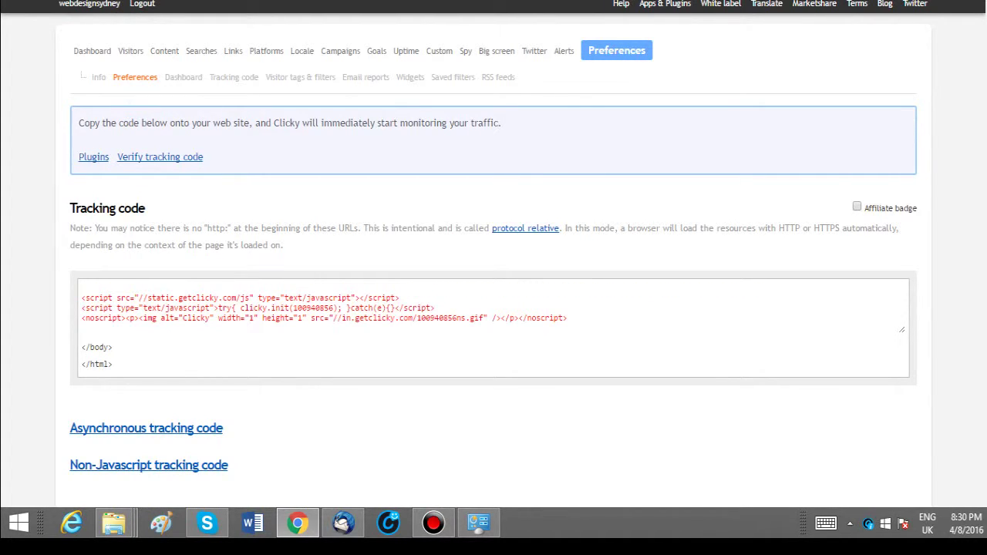
left_click_drag(82, 287, 568, 318)
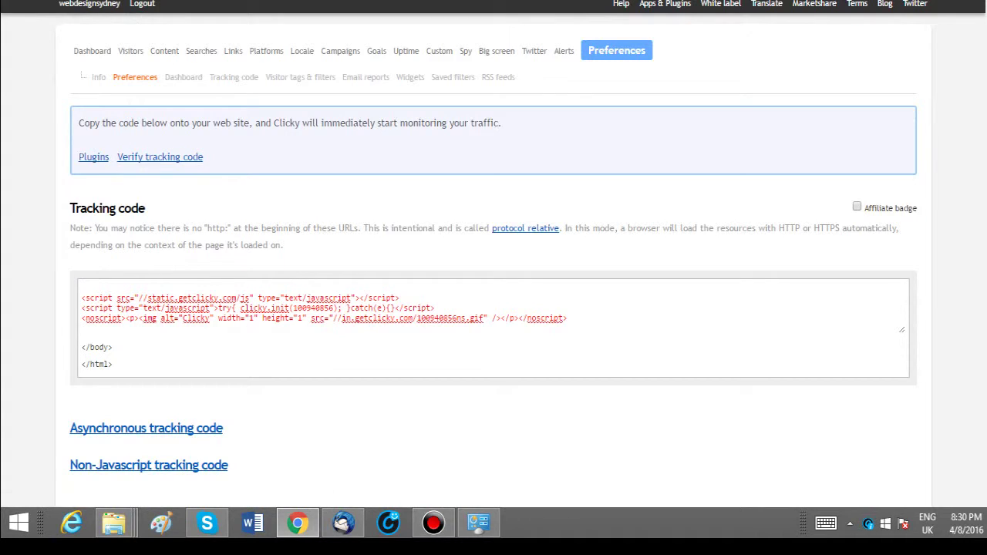
key("ctrl+a")
key("ctrl+c")
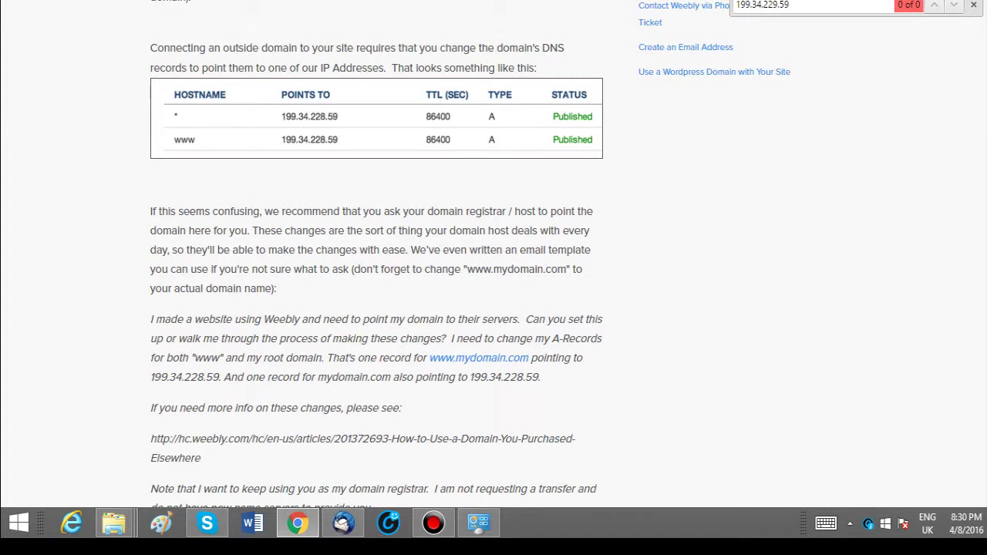
- Go to Weebly, dismiss the published notice, and switch to smallbusinesswebdesigns.net.au in the editor
key("ctrl+l")
type("wee")
key("Return")
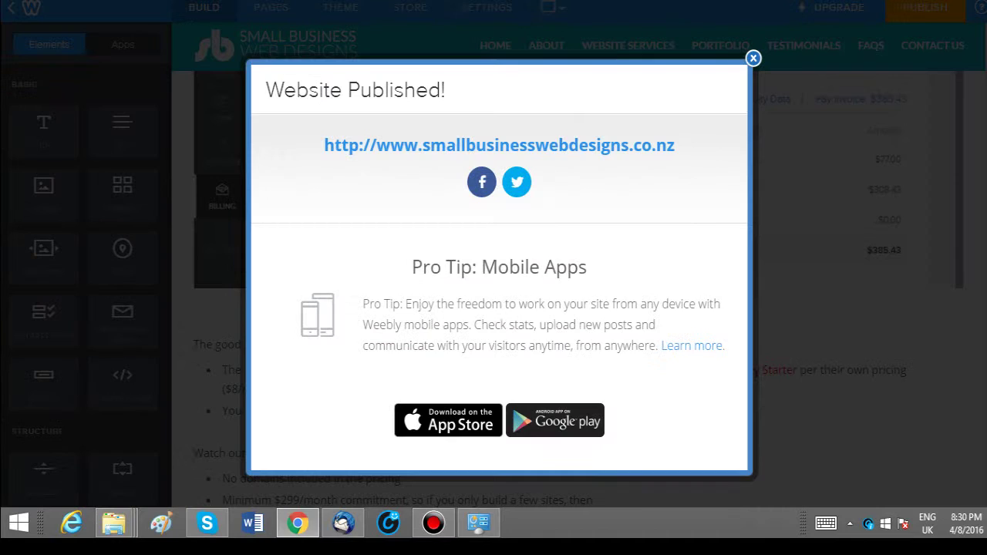
key("Escape")
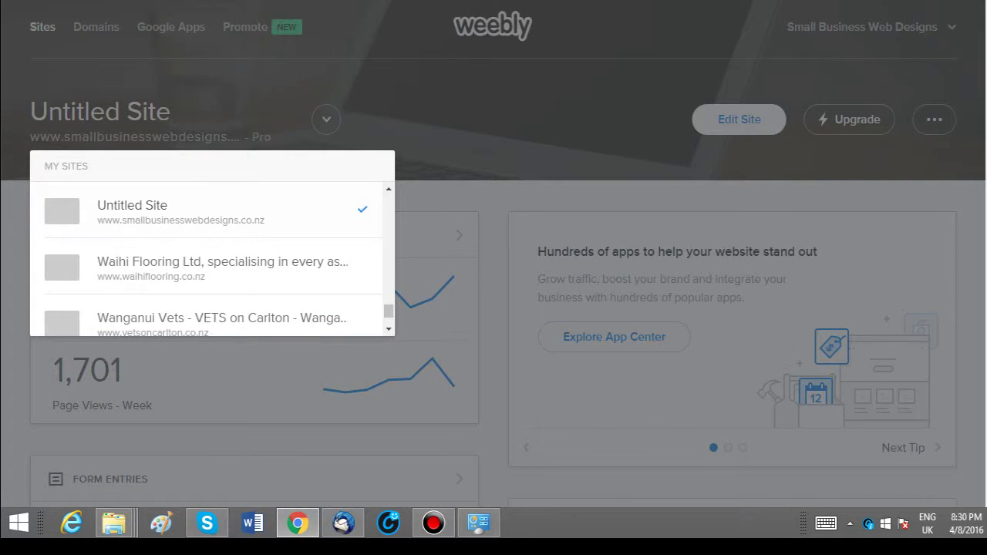
scroll(212, 259, "up", 1)
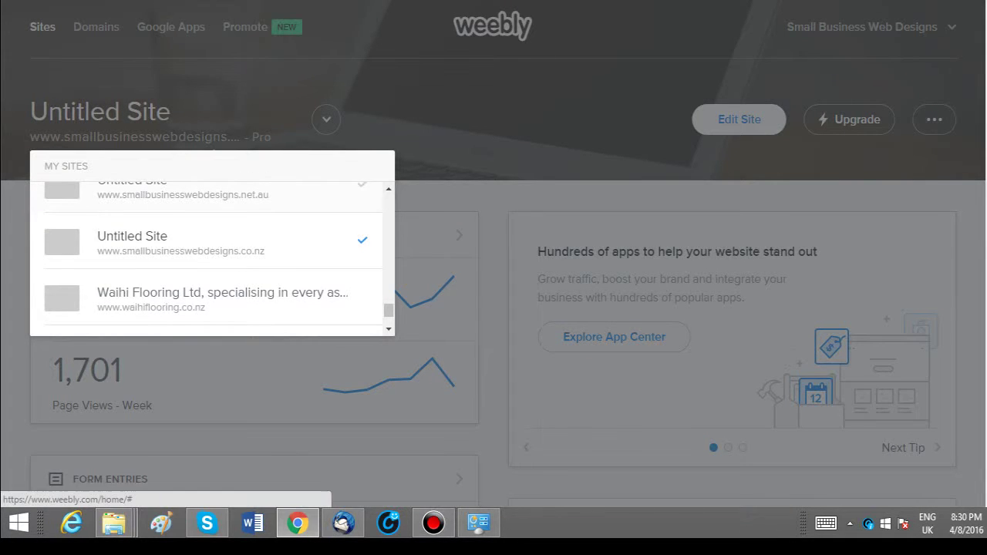
left_click(154, 236)
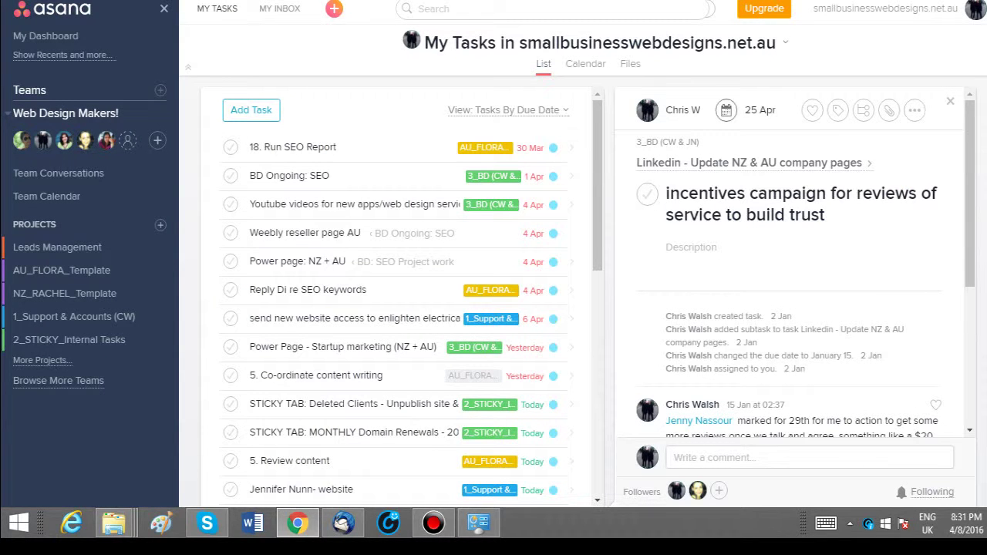
key("F5")
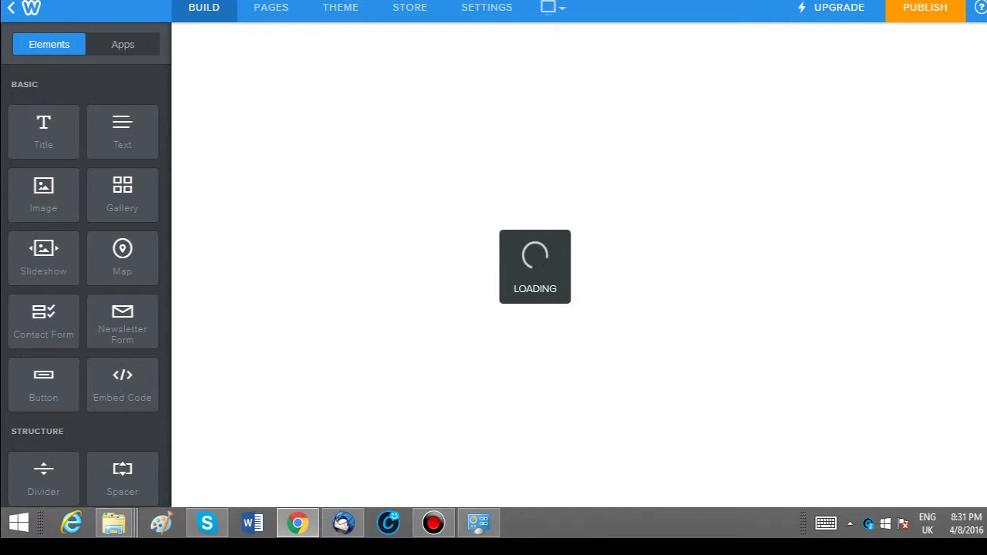
- Review the selected Clicky tracking code, then go back to the Weebly editor
key("ctrl+Tab")
key("ctrl+Tab")
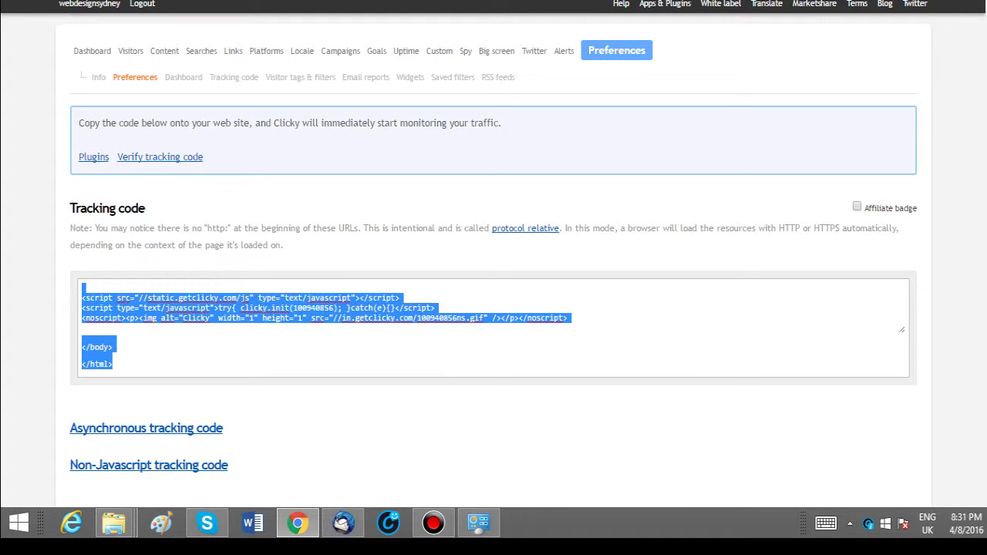
scroll(493, 308, "up", 1)
scroll(493, 308, "down", 2)
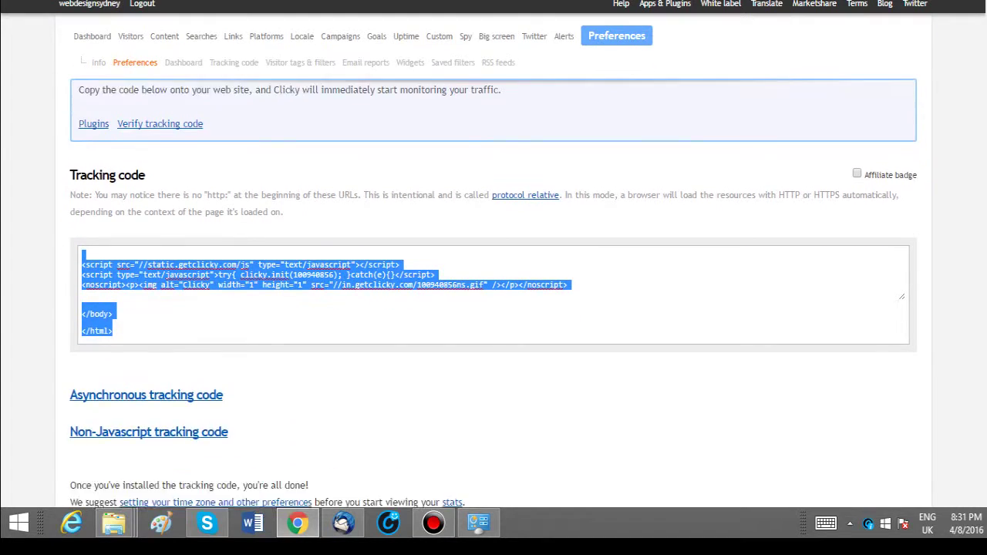
scroll(493, 309, "up", 1)
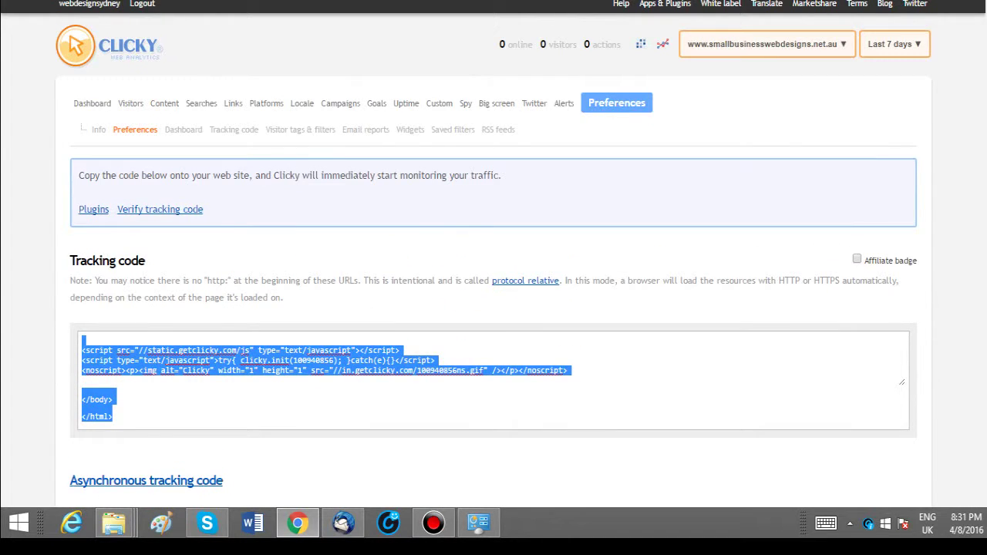
scroll(493, 308, "down", 1)
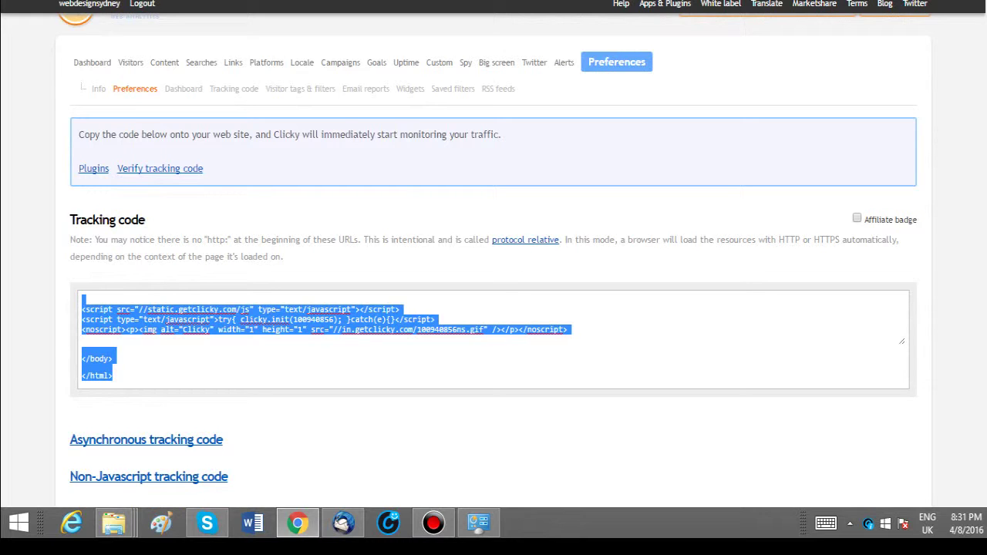
key("ctrl+Tab")
key("ctrl+Tab")
key("ctrl+Tab")
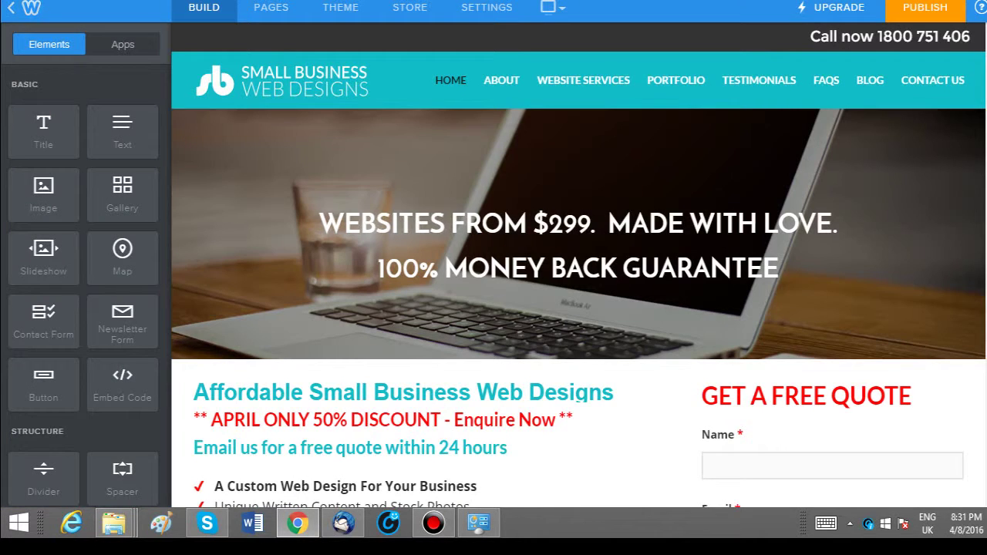
- Paste the Clicky script on a new line after the existing SEO Footer Code and save
left_click(487, 7)
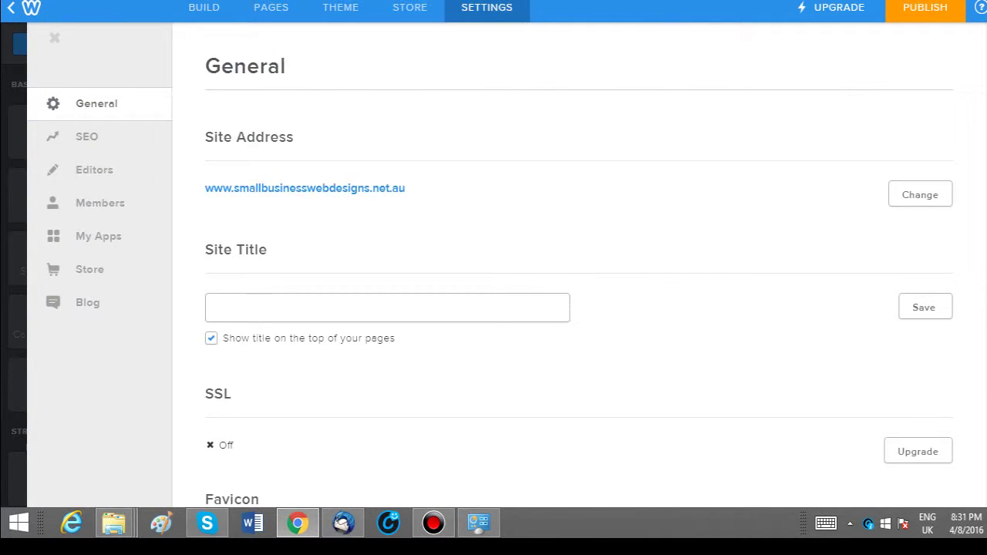
left_click(86, 137)
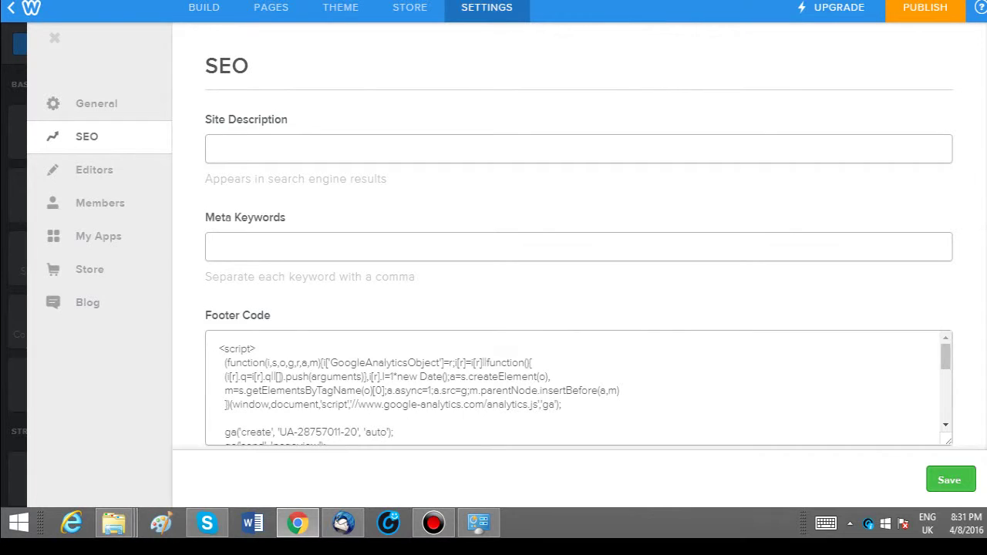
scroll(578, 293, "down", 3)
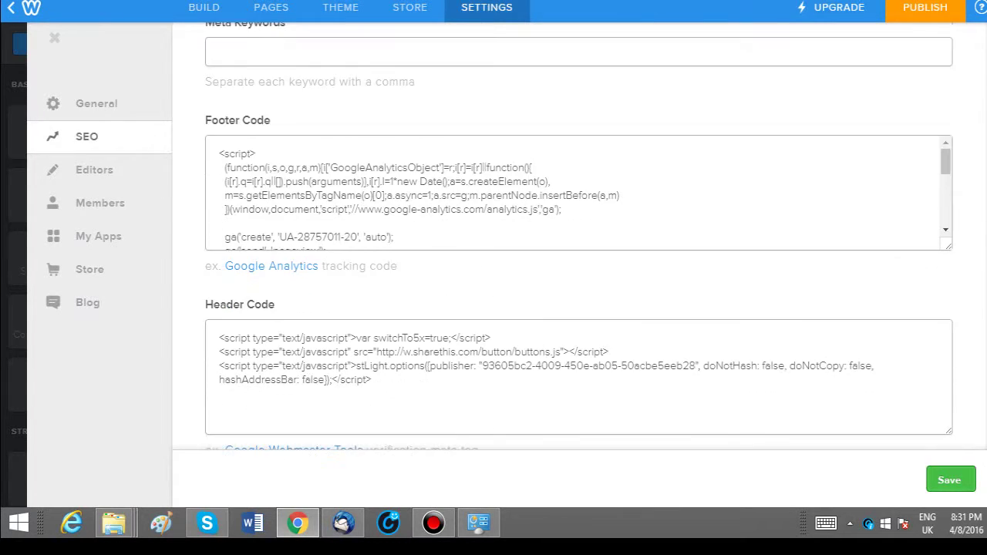
left_click(394, 237)
key("Down")
key("Down")
key("Down")
key("Down")
key("Down")
key("Down")
key("Down")
key("Down")
key("Down")
key("Down")
key("Down")
key("Down")
key("Down")
key("Down")
key("Down")
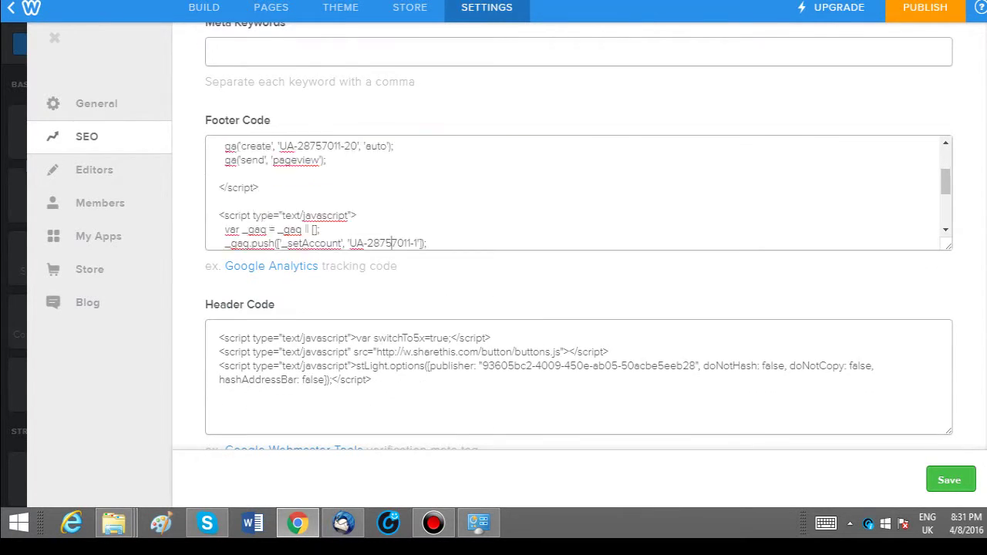
key("Return")
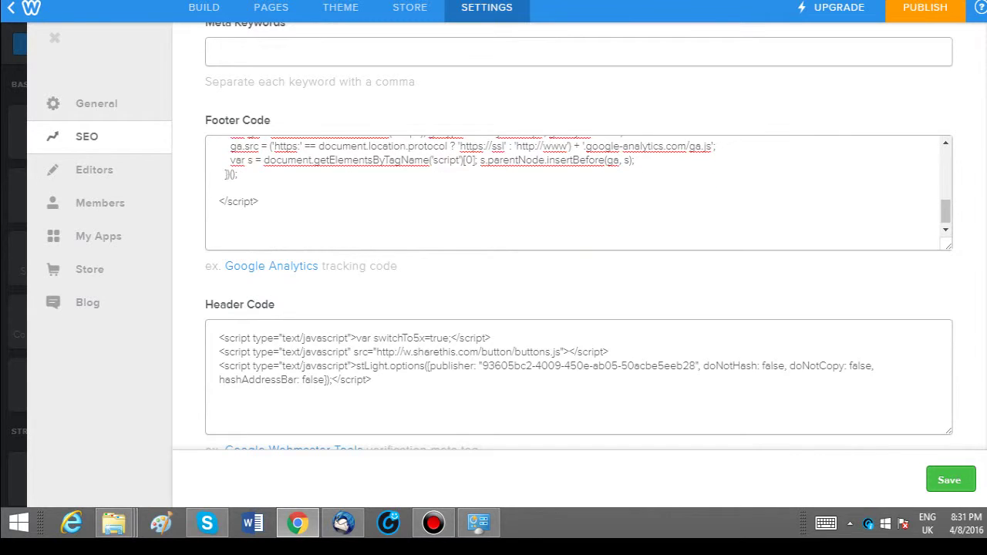
key("ctrl+v")
left_click(949, 480)
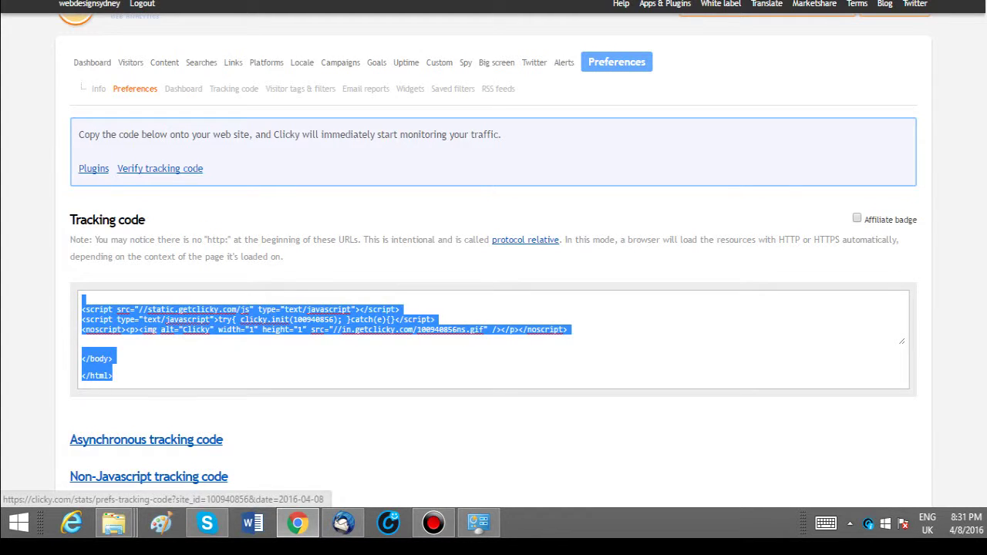
left_click(159, 168)
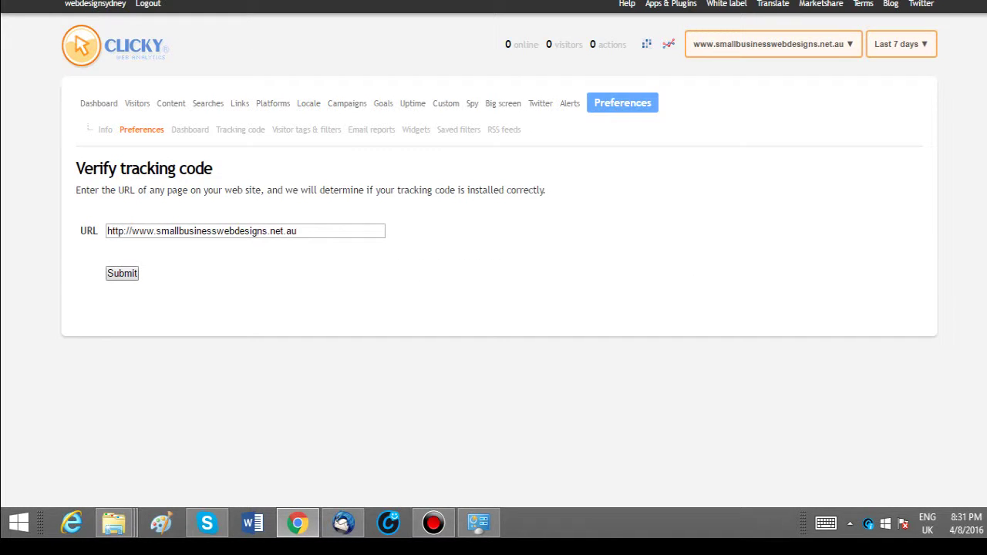
key("Return")
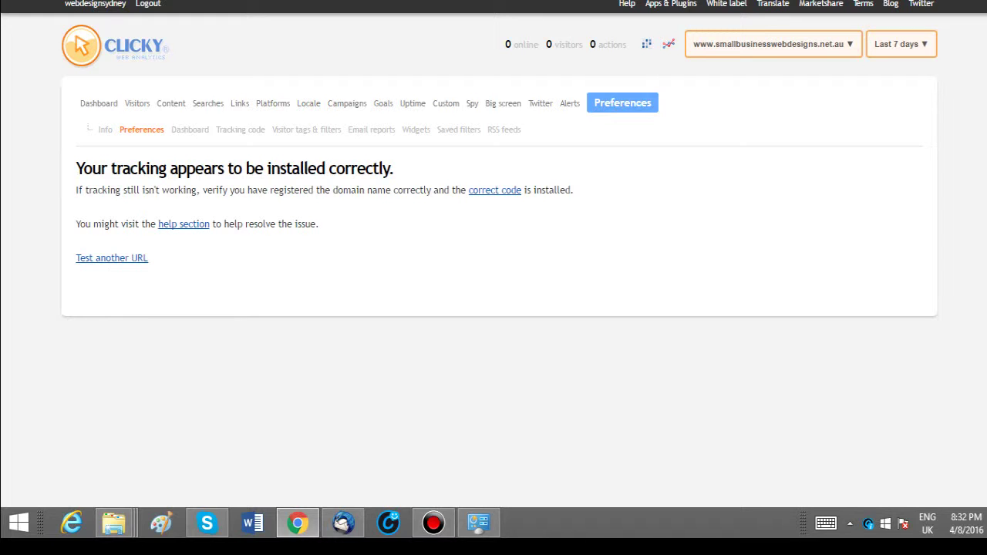
- View today's Dashboard stats for smallbusinesswebdesigns.co.nz, then return to the all-sites overview
left_click(98, 102)
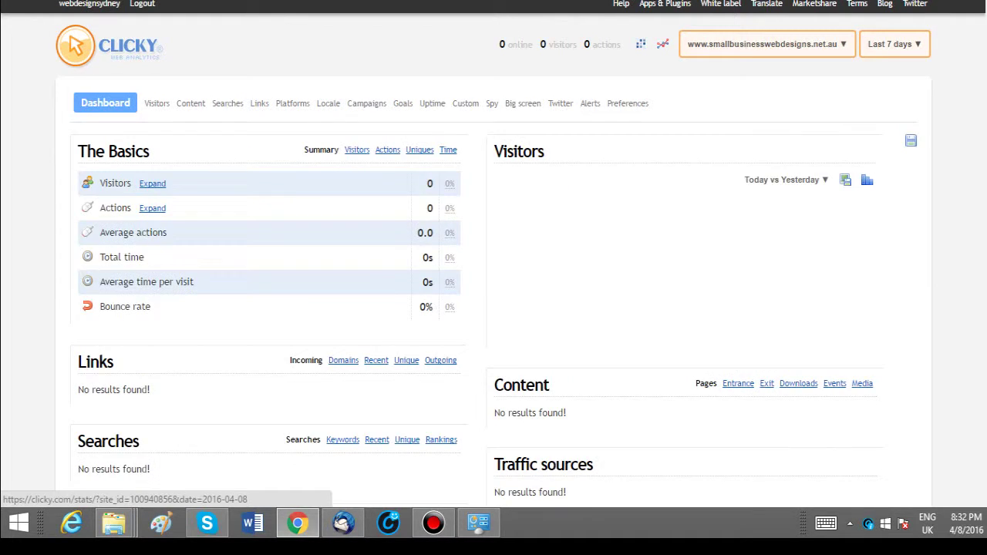
left_click(767, 44)
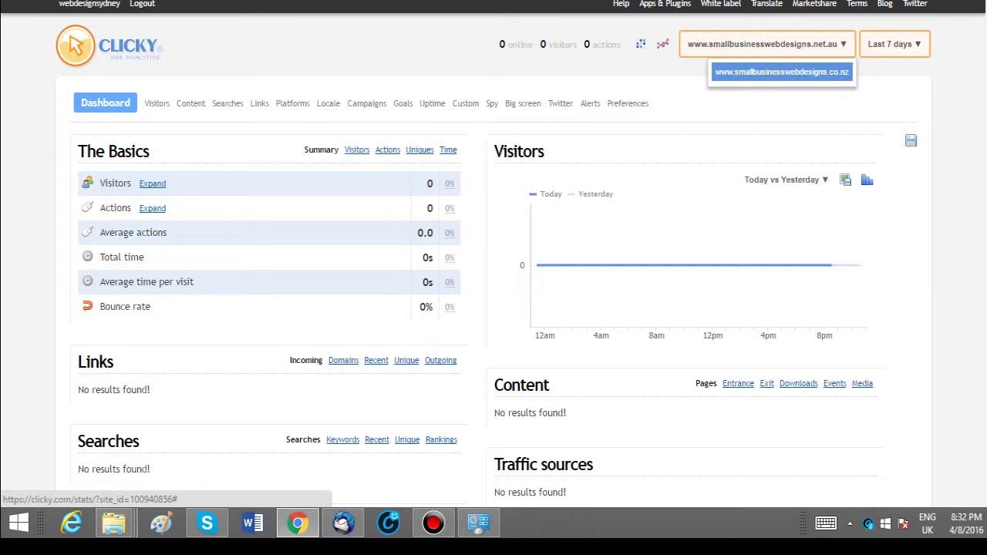
left_click(781, 72)
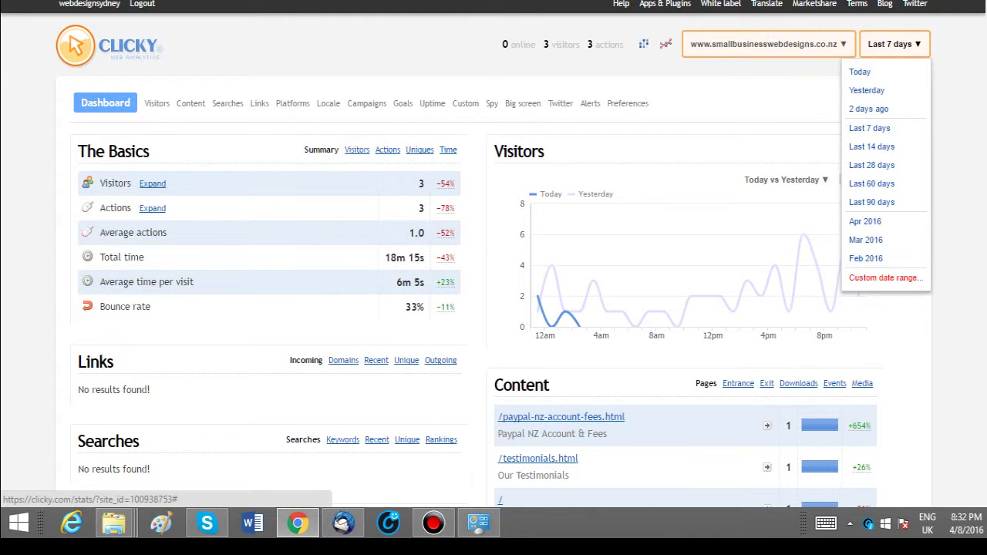
left_click(859, 72)
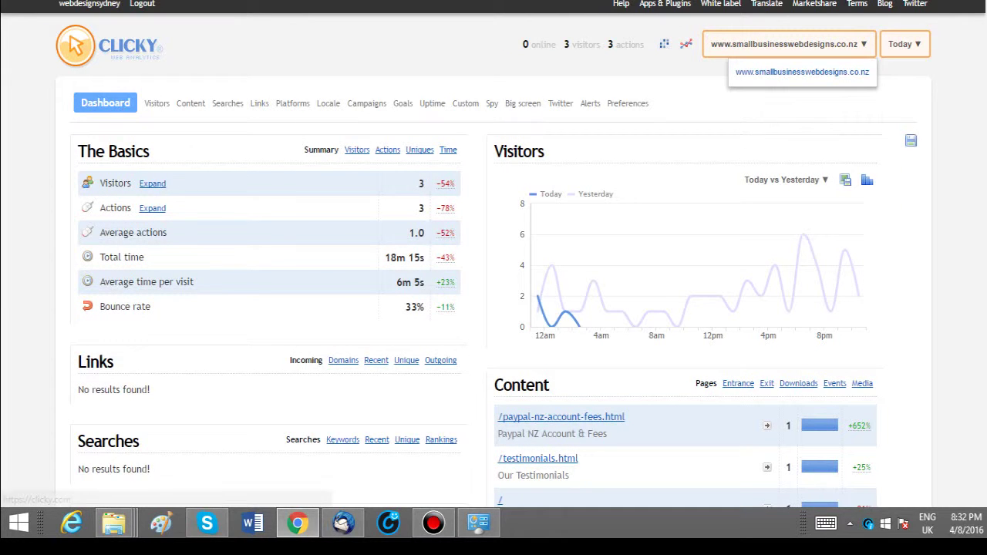
left_click(89, 3)
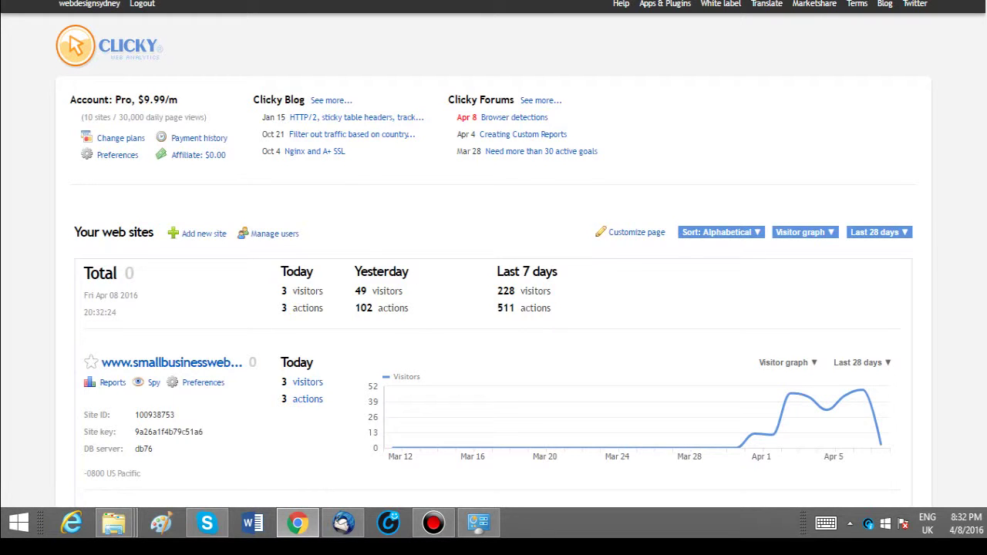
scroll(494, 262, "down", 3)
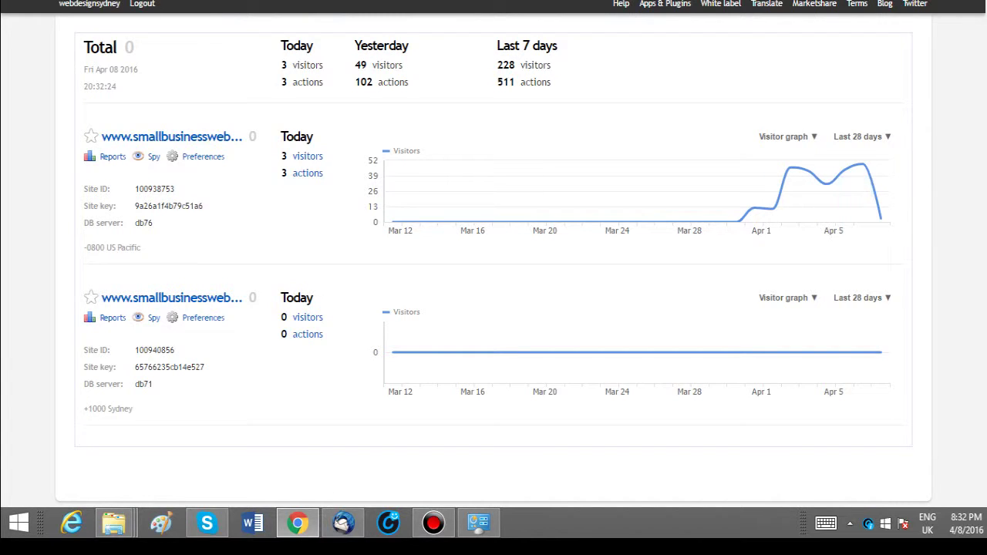
scroll(494, 262, "up", 3)
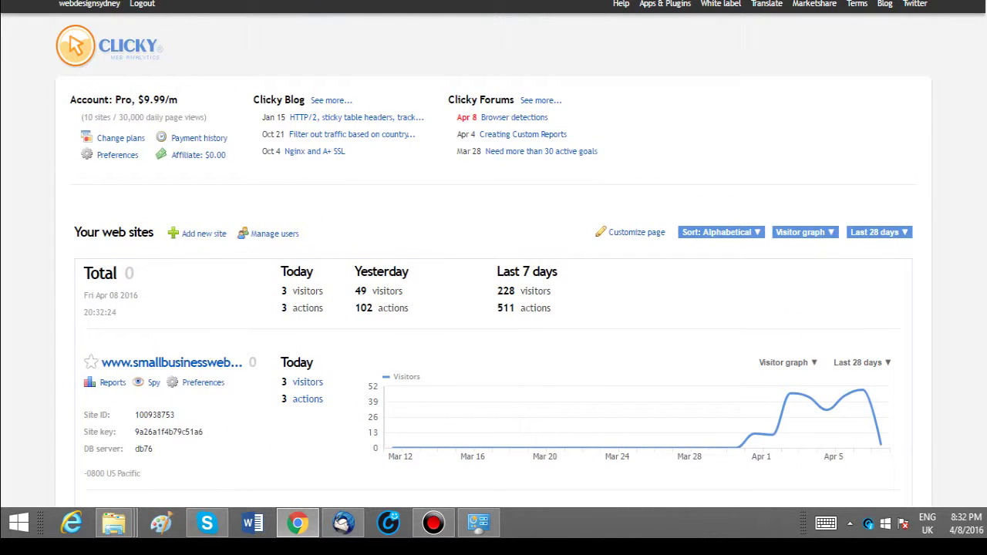
scroll(493, 262, "down", 3)
scroll(493, 262, "up", 3)
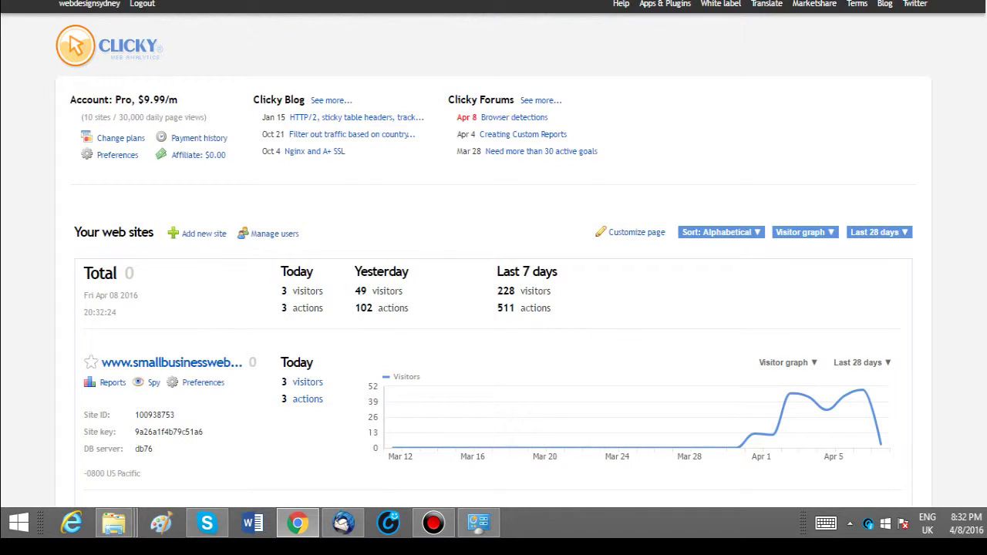